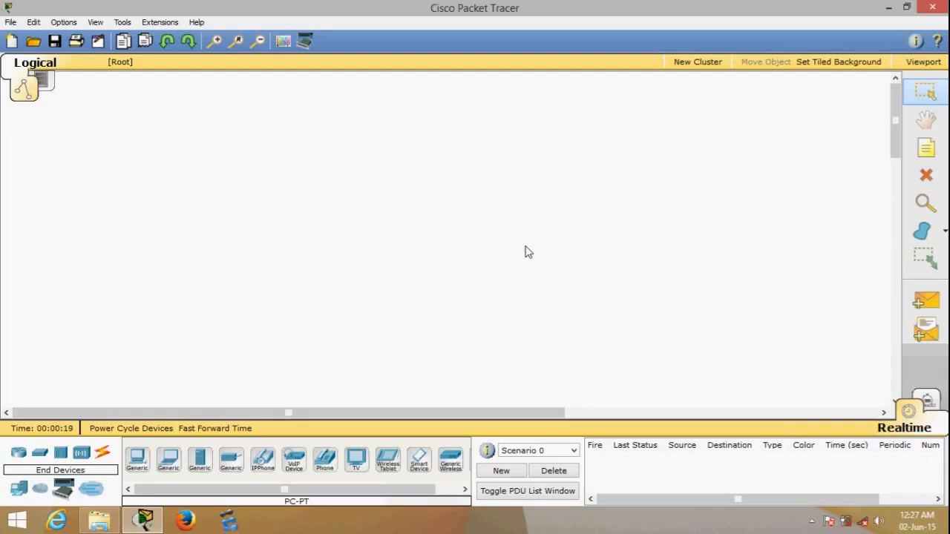
Step: Add the note "WIRELESS NETWORKING" to the empty workspace and position it near the top as a title
{"action": "left_click", "coordinate": [926, 147]}
{"action": "left_click", "coordinate": [470, 195]}
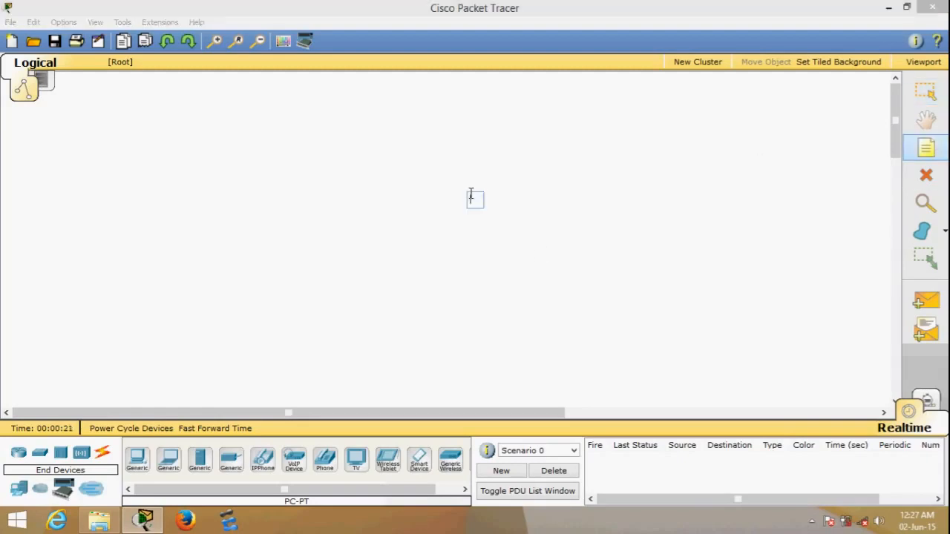
{"action": "type", "text": "el"}
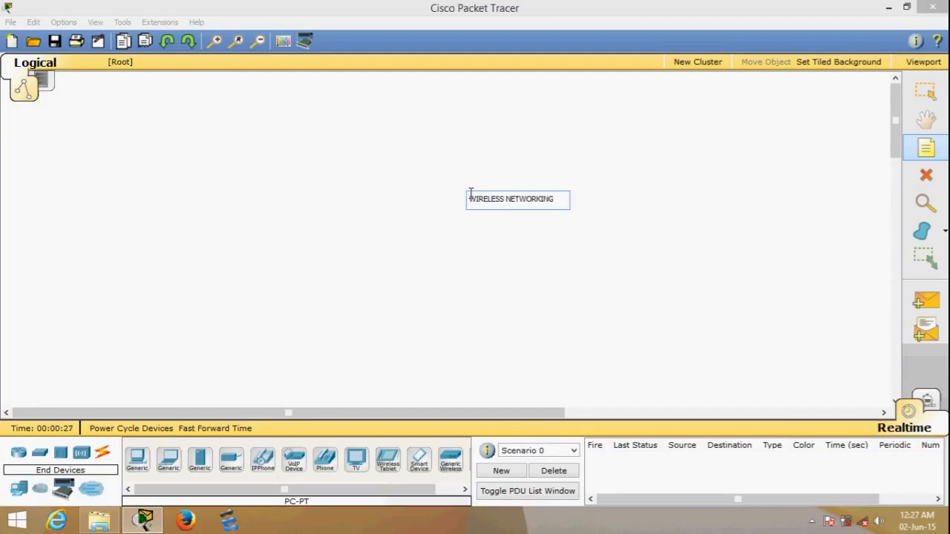
{"action": "key", "text": "Escape"}
{"action": "left_click_drag", "start_coordinate": [513, 201], "coordinate": [413, 121]}
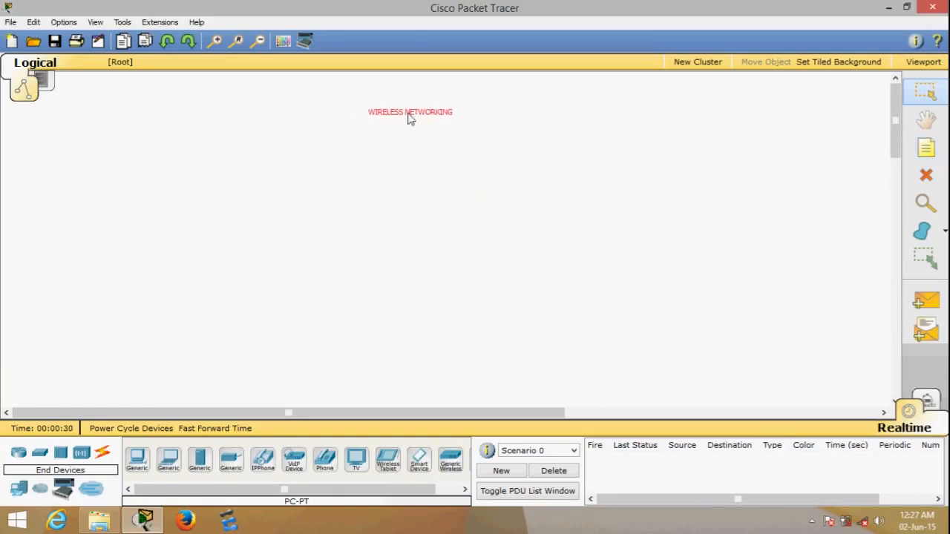
Step: Place an 1841 router below the title and a 2950-24 switch to the left of it
{"action": "left_click", "coordinate": [20, 452]}
{"action": "left_click", "coordinate": [138, 459]}
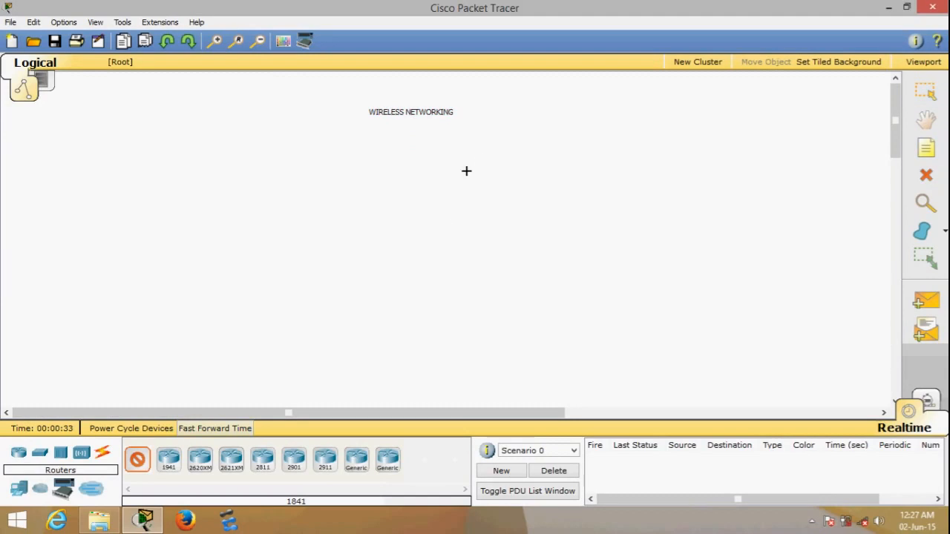
{"action": "left_click", "coordinate": [466, 171]}
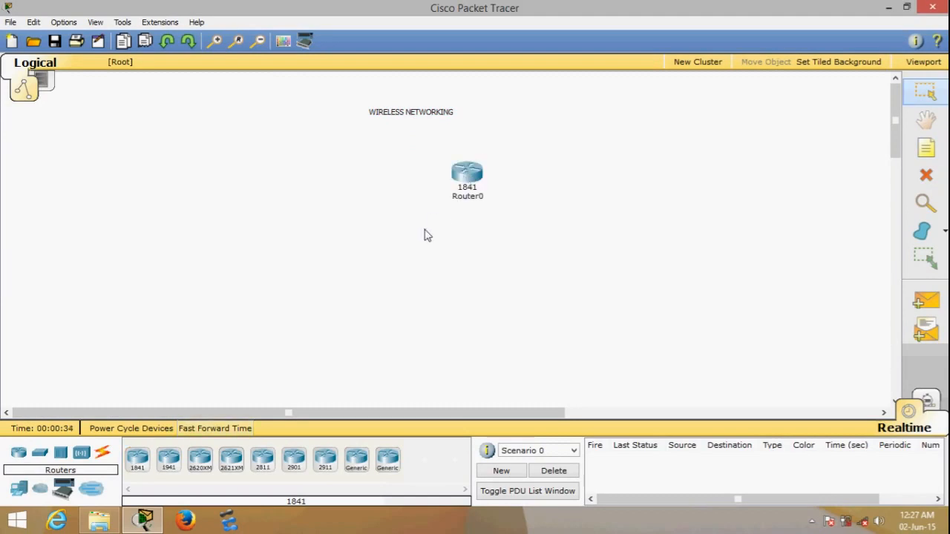
{"action": "left_click", "coordinate": [40, 452]}
{"action": "left_click", "coordinate": [137, 459]}
{"action": "left_click", "coordinate": [382, 181]}
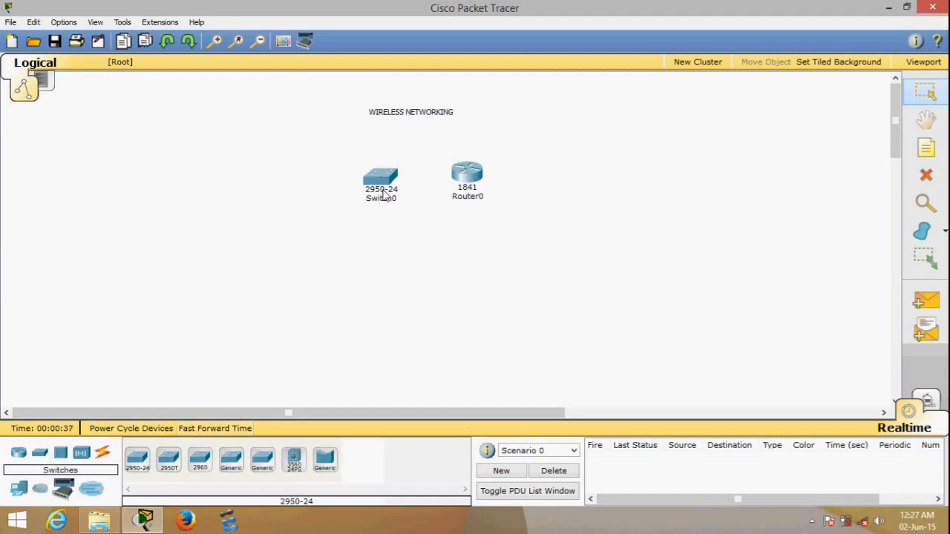
{"action": "left_click_drag", "start_coordinate": [381, 181], "coordinate": [387, 181]}
Step: Add a generic PC to the left of the switch and adjust the spacing between the two devices
{"action": "left_click", "coordinate": [19, 488]}
{"action": "left_click", "coordinate": [137, 460]}
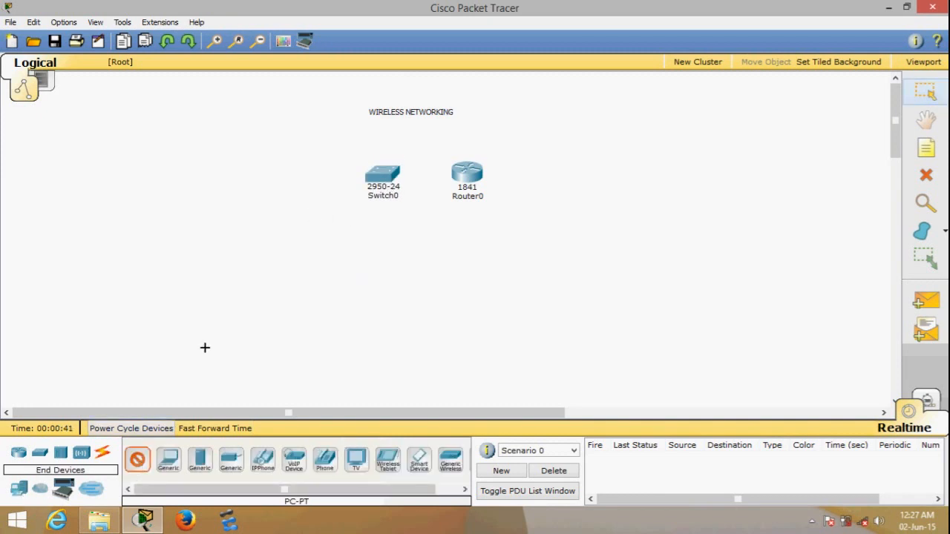
{"action": "left_click", "coordinate": [258, 175]}
{"action": "left_click_drag", "start_coordinate": [266, 195], "coordinate": [282, 195]}
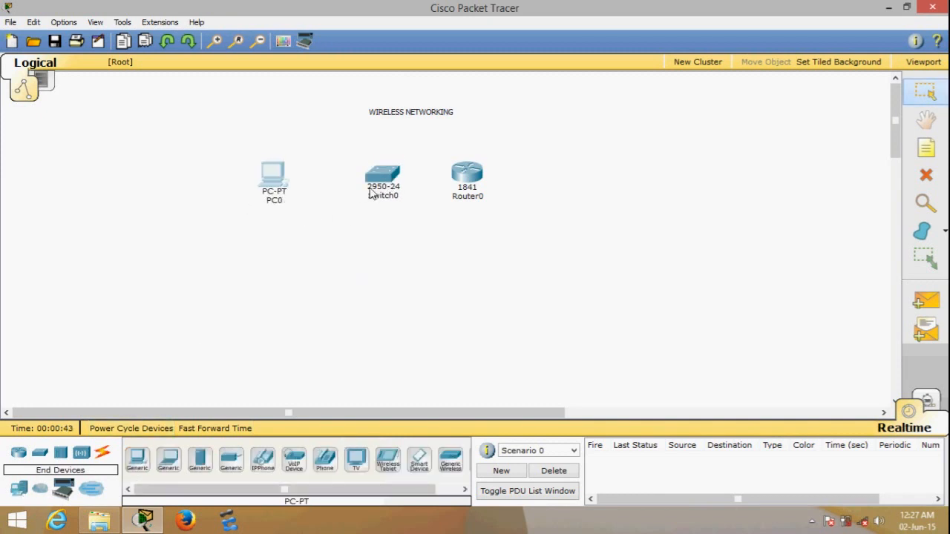
{"action": "left_click_drag", "start_coordinate": [371, 193], "coordinate": [358, 187]}
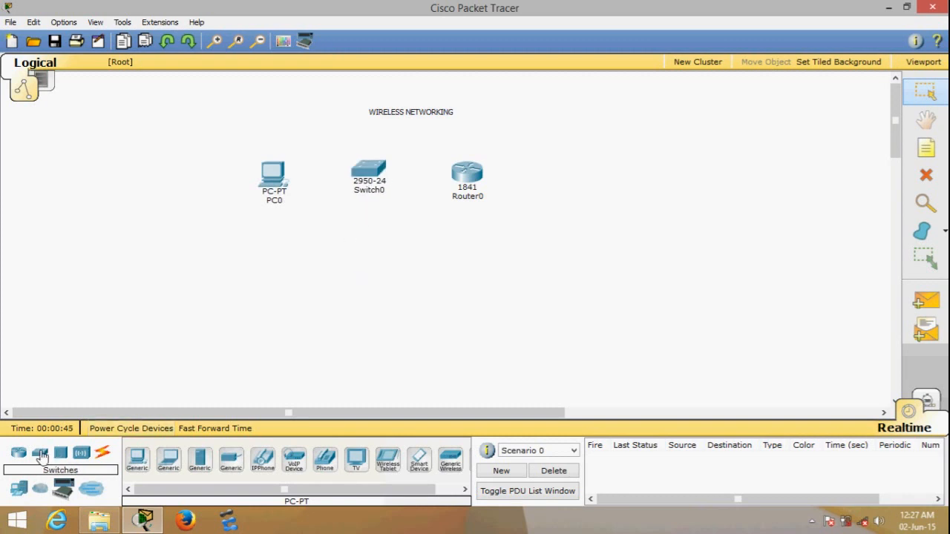
Step: Place a generic AccessPoint-PT wireless access point directly below the switch
{"action": "left_click", "coordinate": [81, 452]}
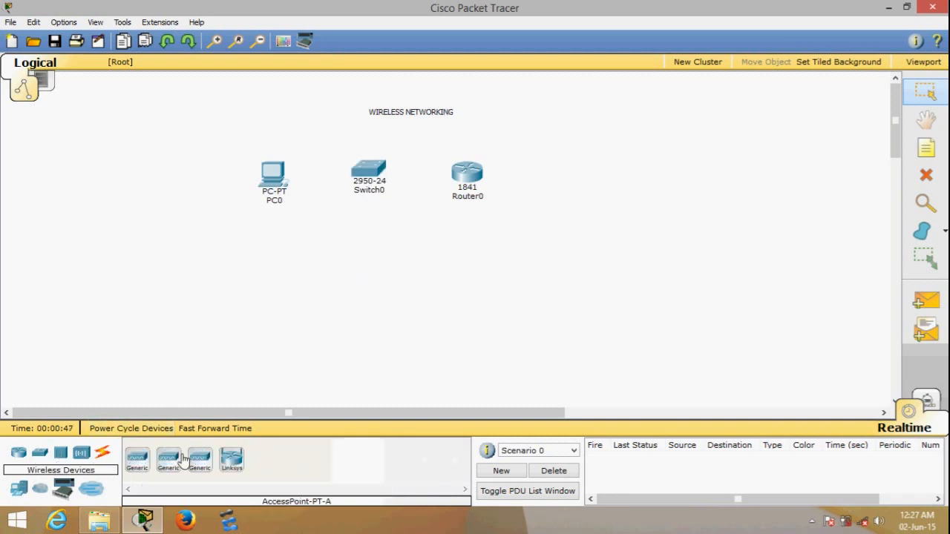
{"action": "left_click", "coordinate": [137, 459]}
{"action": "left_click", "coordinate": [352, 260]}
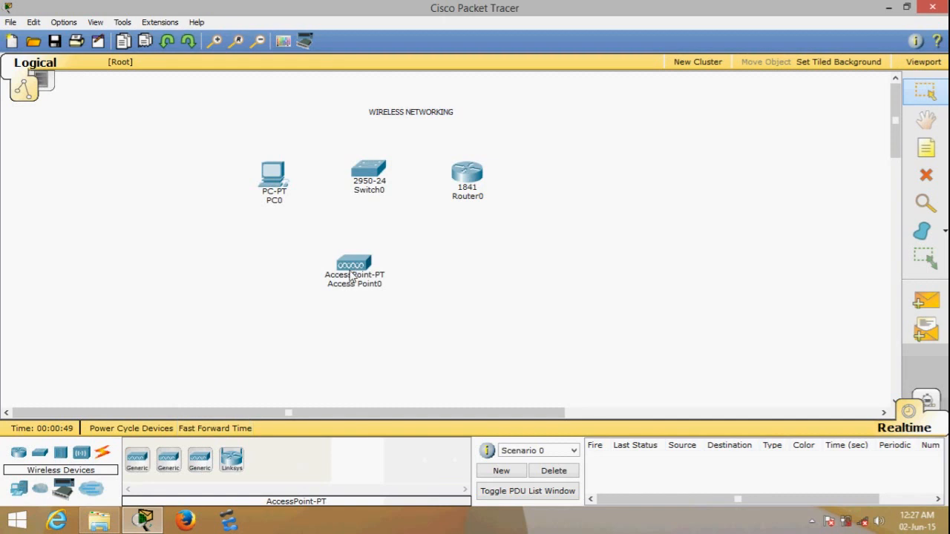
{"action": "left_click_drag", "start_coordinate": [351, 260], "coordinate": [363, 257]}
Step: Add a second generic PC below and to the left of the access point
{"action": "left_click", "coordinate": [22, 488]}
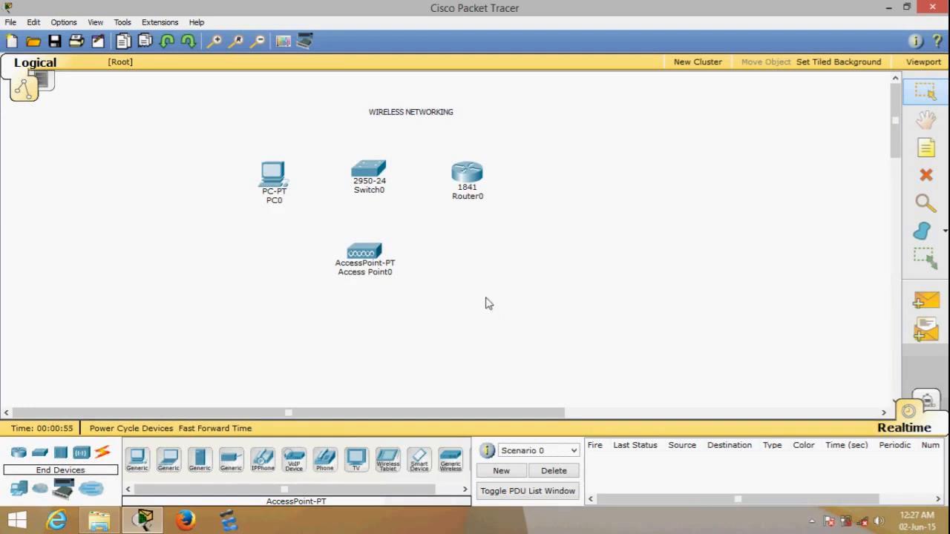
{"action": "mouse_move", "coordinate": [278, 180]}
{"action": "left_click", "coordinate": [137, 459]}
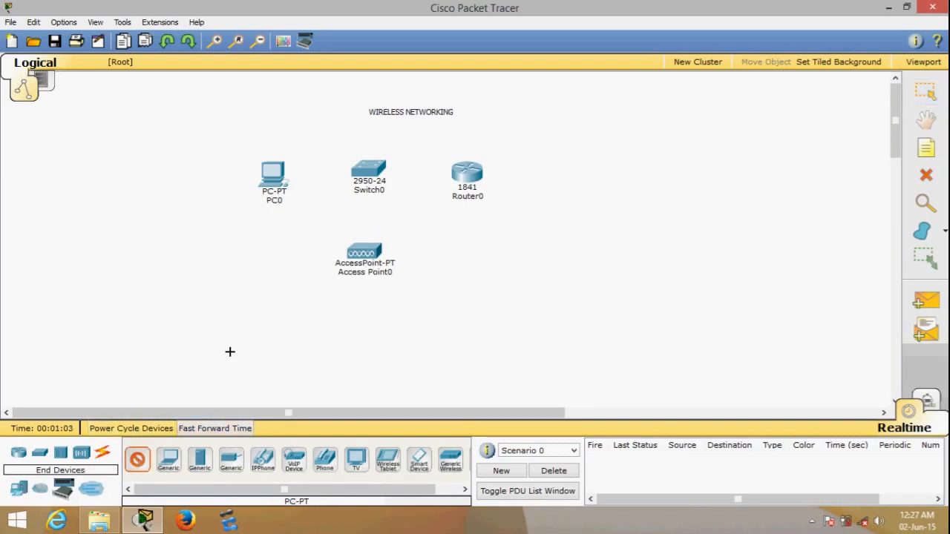
{"action": "left_click", "coordinate": [212, 335]}
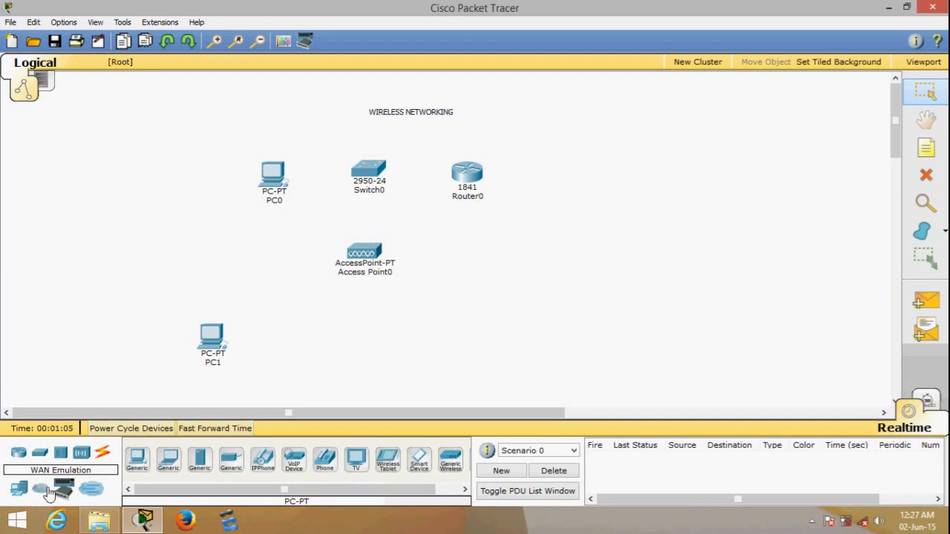
Step: Place a generic laptop beside the lower PC and shift both slightly right to space them under the access point
{"action": "left_click", "coordinate": [168, 459]}
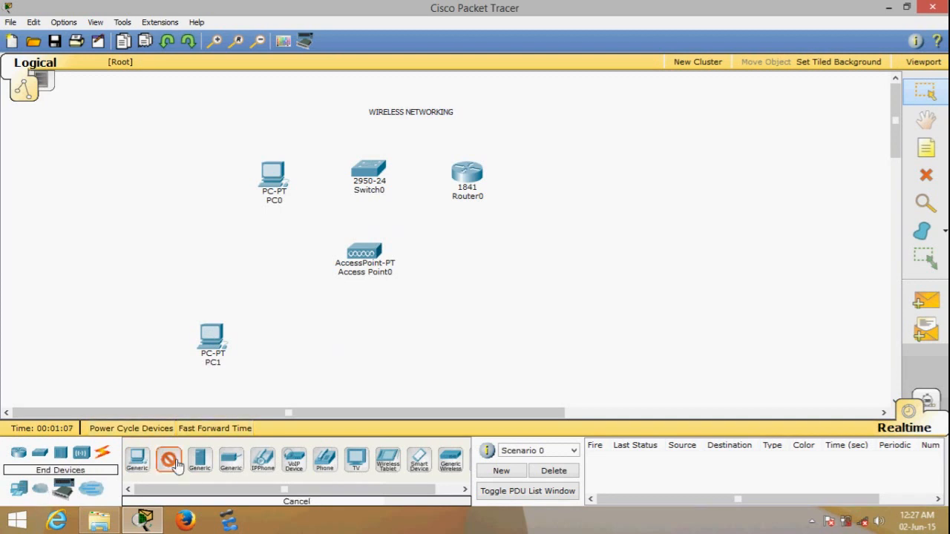
{"action": "left_click", "coordinate": [297, 341]}
{"action": "left_click", "coordinate": [297, 341]}
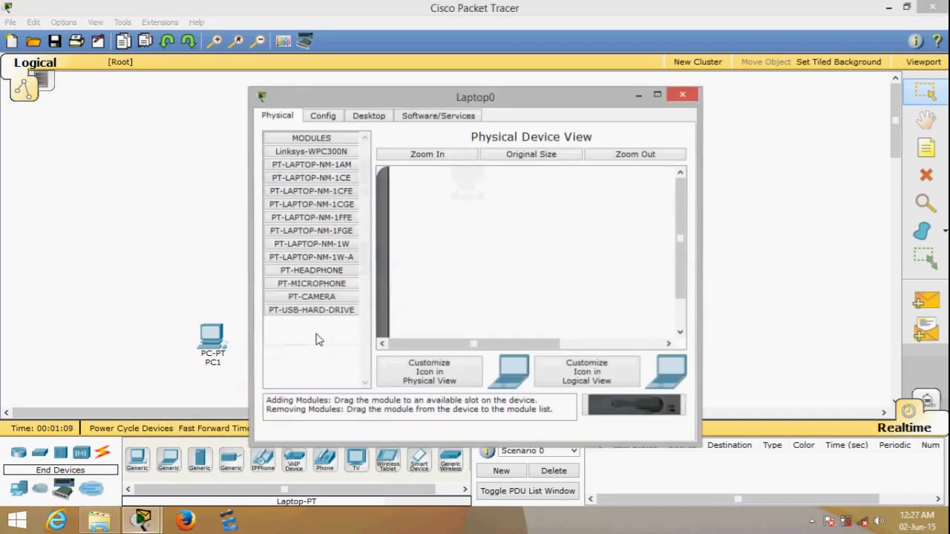
{"action": "left_click", "coordinate": [681, 95]}
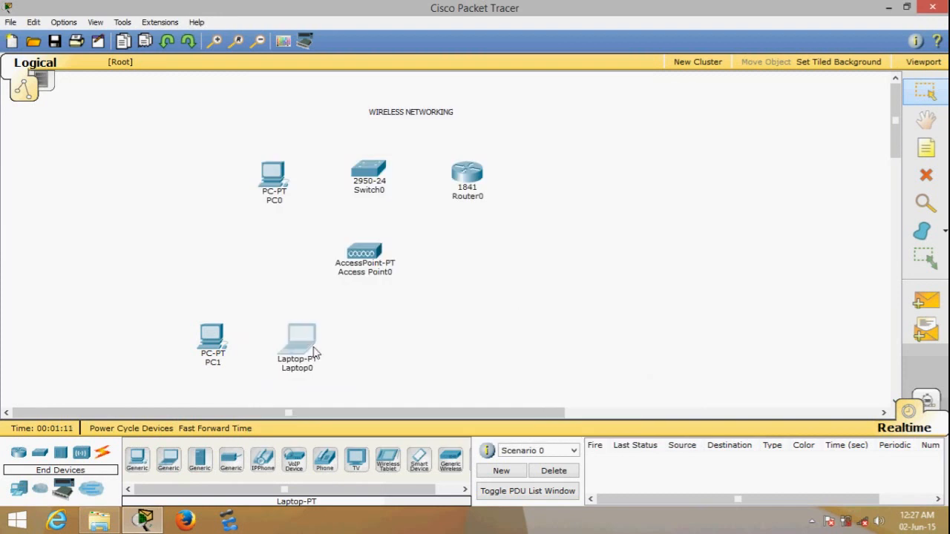
{"action": "left_click_drag", "start_coordinate": [217, 341], "coordinate": [239, 341]}
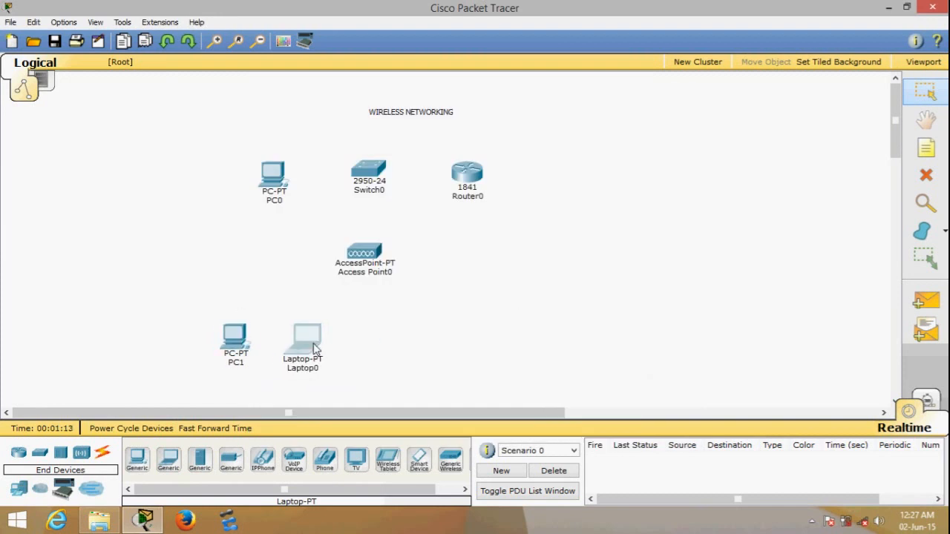
{"action": "left_click_drag", "start_coordinate": [319, 342], "coordinate": [328, 343]}
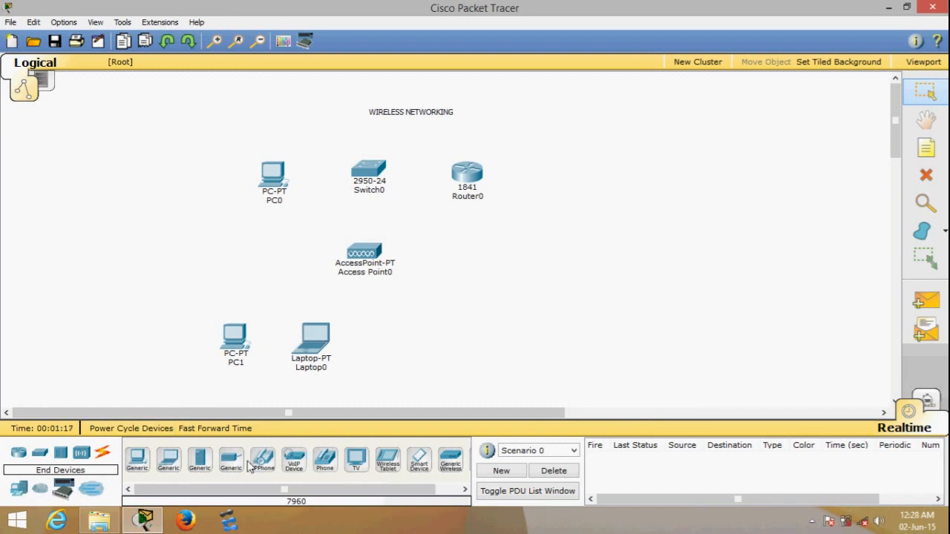
Step: Add a wireless tablet to the right of the laptop in the lower device row
{"action": "left_click", "coordinate": [388, 463]}
{"action": "left_click", "coordinate": [410, 351]}
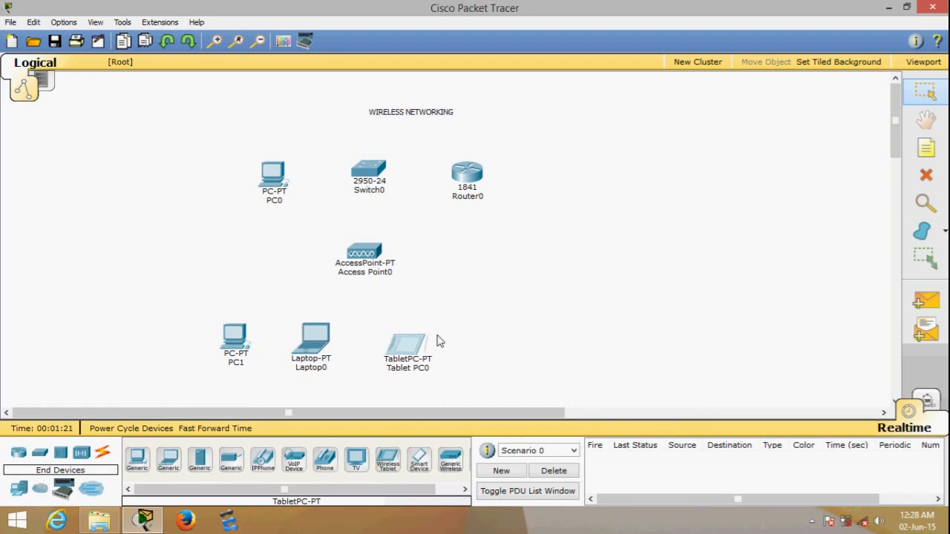
{"action": "left_click", "coordinate": [371, 175]}
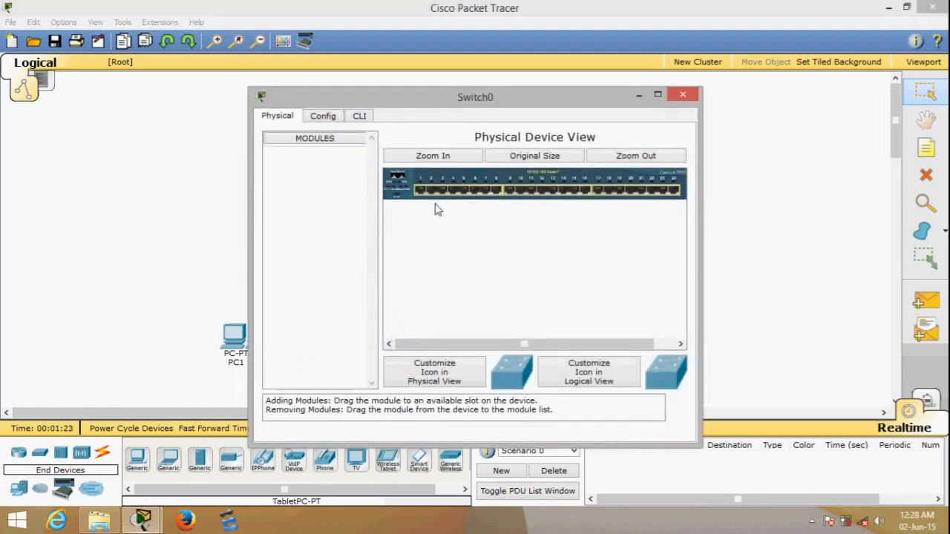
{"action": "left_click", "coordinate": [682, 95]}
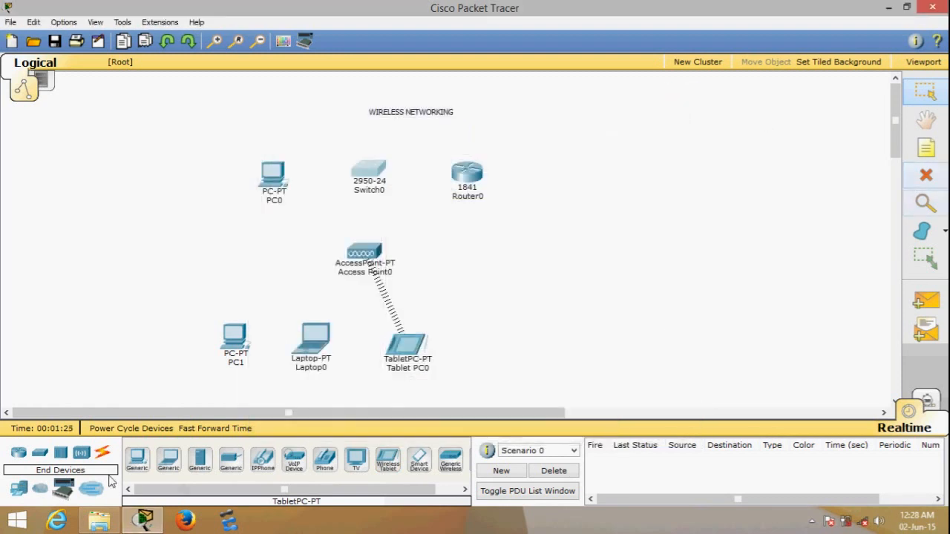
Step: Cable the 1841 router to the 2950-24 switch using the automatically chosen connection type
{"action": "left_click", "coordinate": [102, 454]}
{"action": "left_click", "coordinate": [137, 459]}
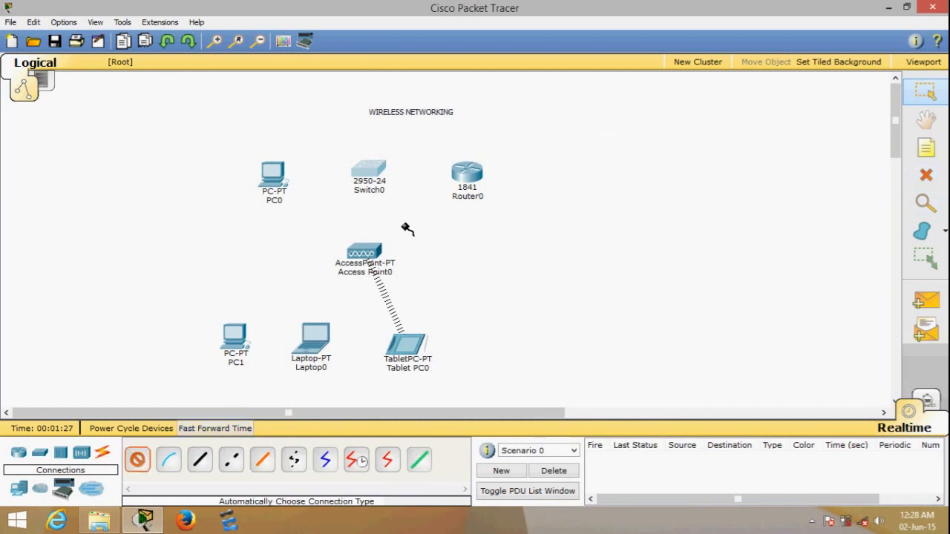
{"action": "left_click", "coordinate": [454, 191]}
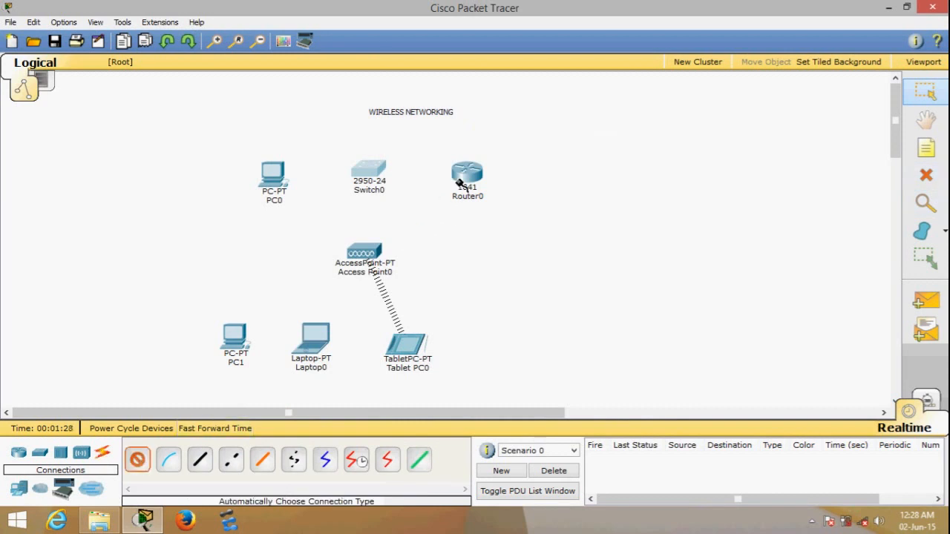
{"action": "left_click", "coordinate": [371, 175]}
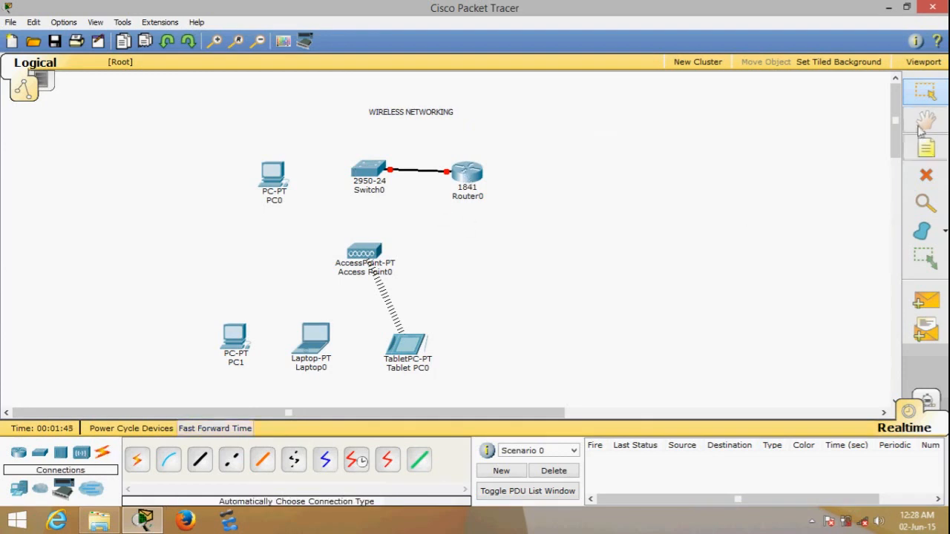
Step: Add the note "192.168.2.1" and position it above the link between the switch and the router
{"action": "left_click", "coordinate": [925, 148]}
{"action": "left_click", "coordinate": [422, 153]}
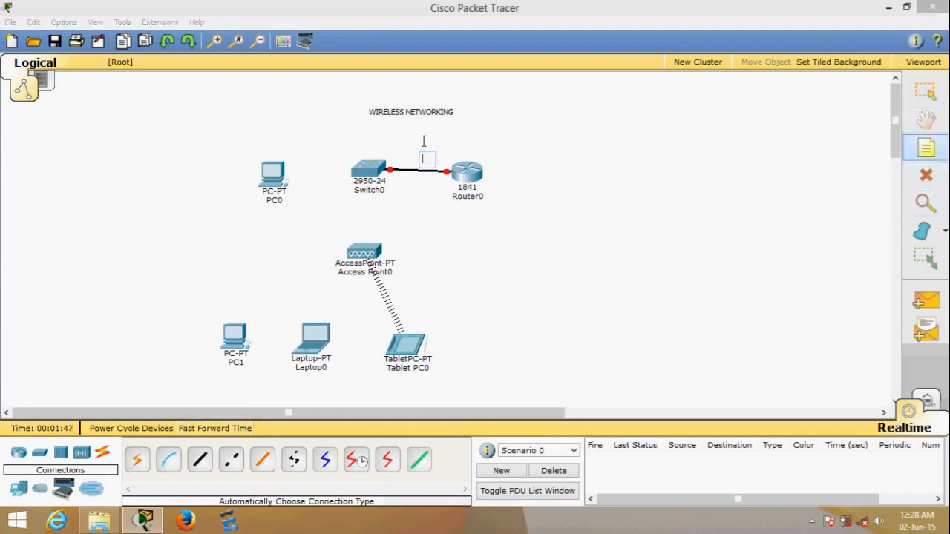
{"action": "type", "text": "192.168.2.1"}
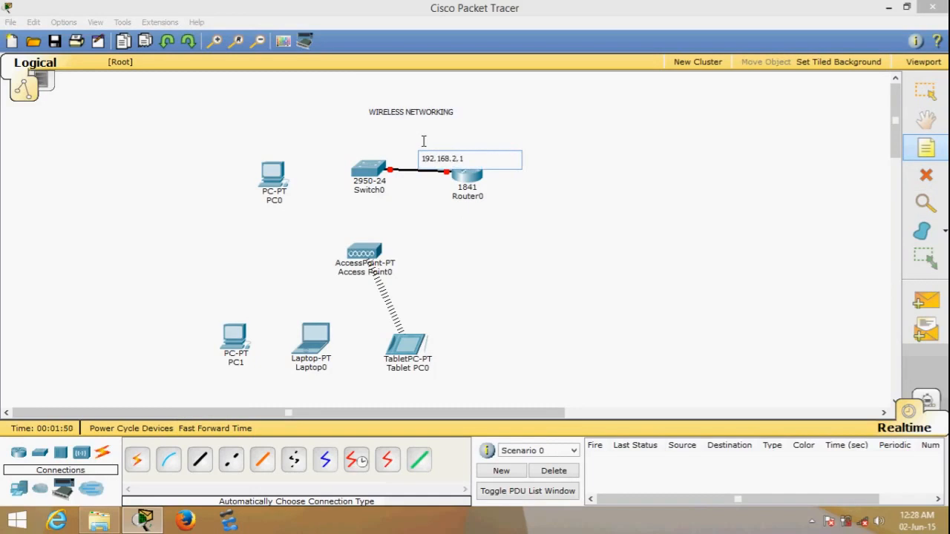
{"action": "left_click", "coordinate": [489, 133]}
{"action": "key", "text": "Escape"}
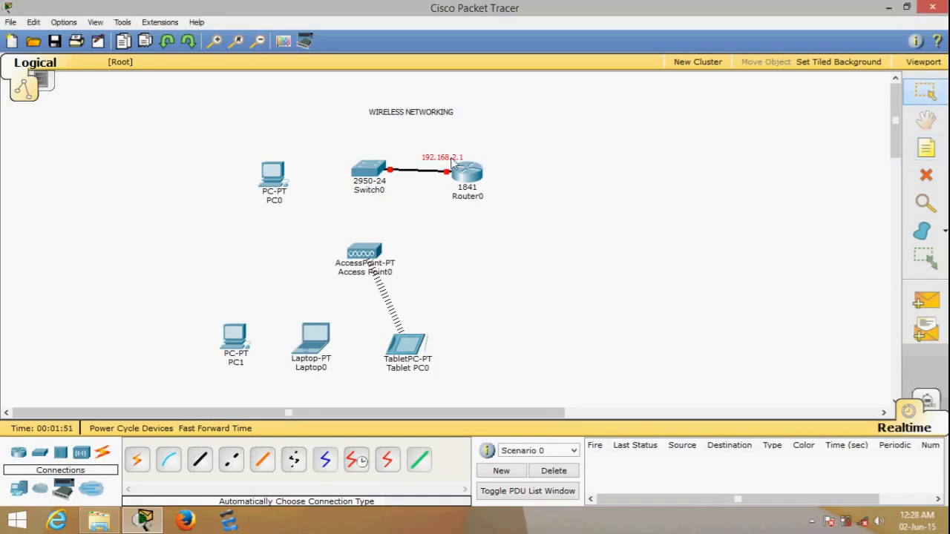
{"action": "left_click_drag", "start_coordinate": [448, 158], "coordinate": [437, 152]}
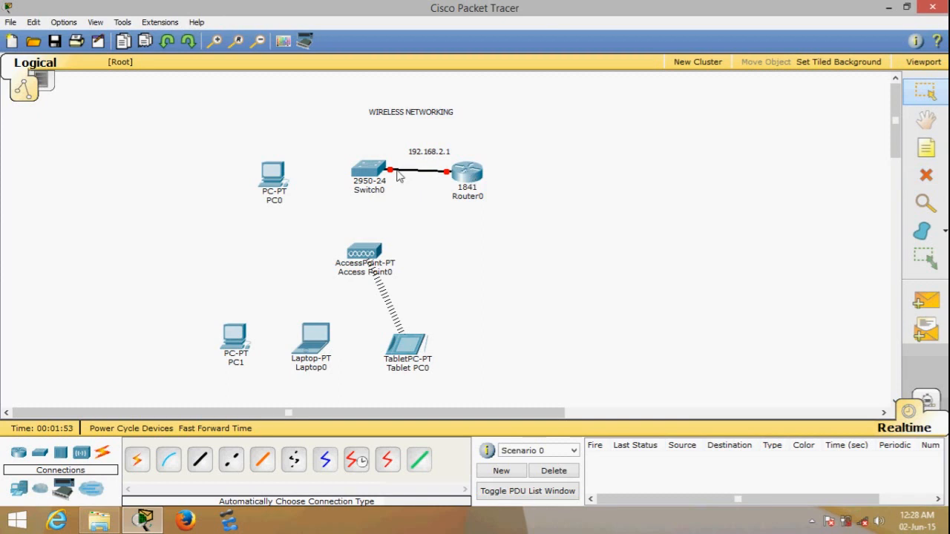
Step: Turn on the router's FastEthernet0/0 port and assign it IP address 192.168.2.1 with subnet mask 255.255.255.0
{"action": "left_click", "coordinate": [458, 181]}
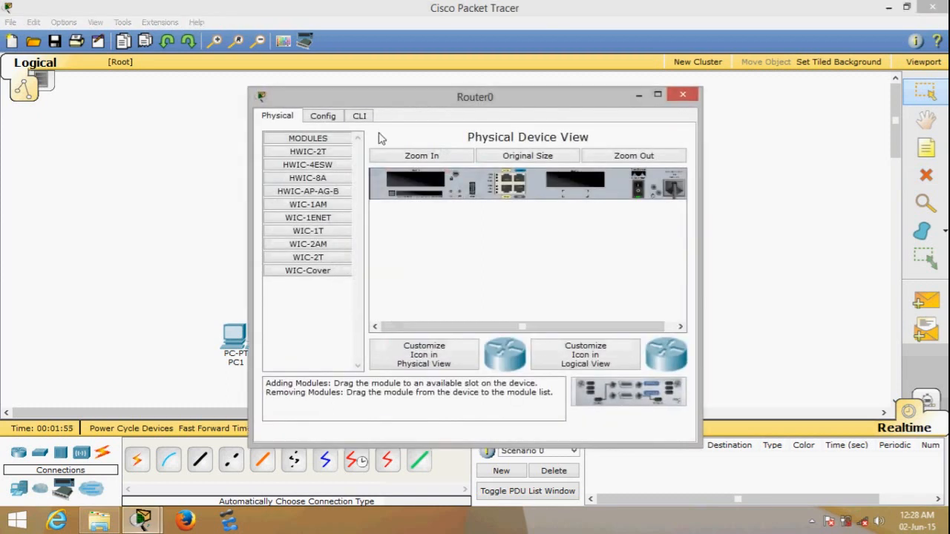
{"action": "left_click", "coordinate": [331, 118]}
{"action": "left_click_drag", "start_coordinate": [397, 98], "coordinate": [507, 104]}
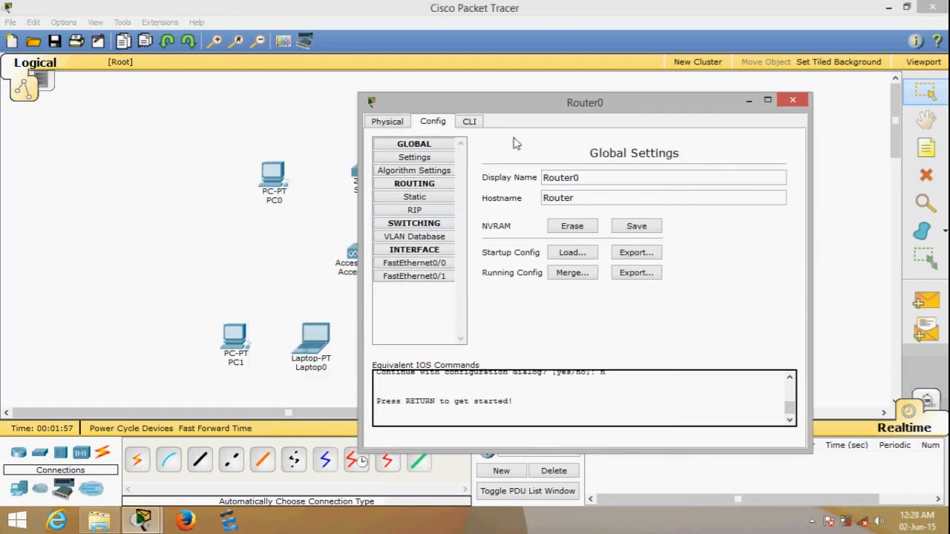
{"action": "left_click", "coordinate": [438, 263]}
{"action": "left_click", "coordinate": [762, 172]}
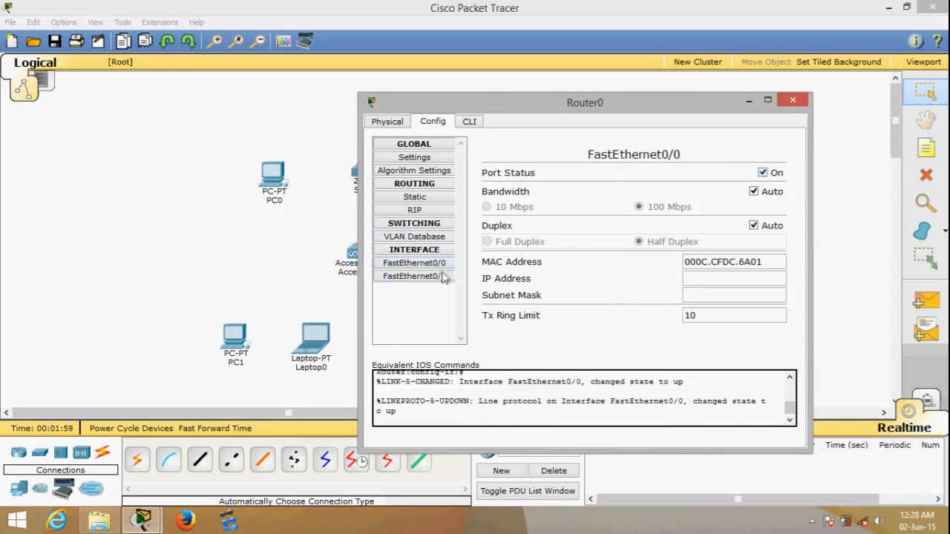
{"action": "left_click", "coordinate": [702, 276]}
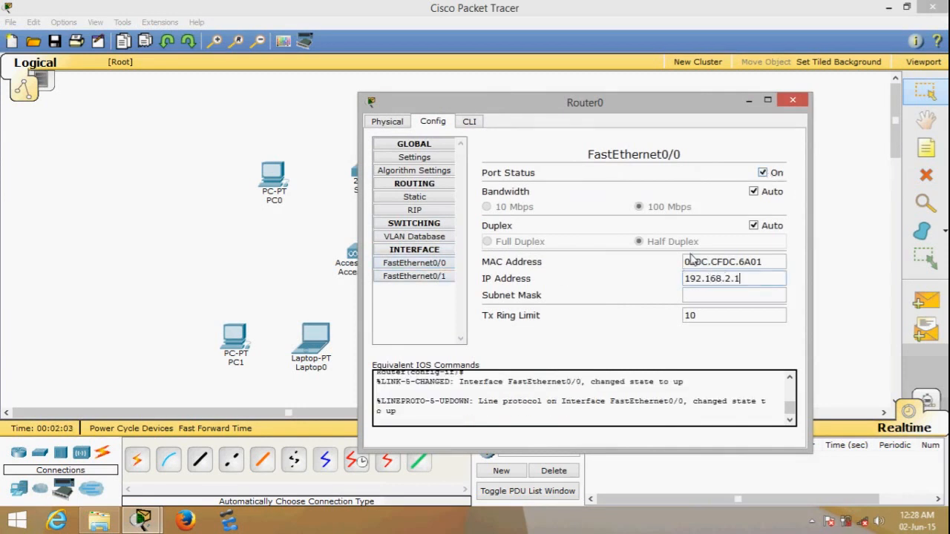
{"action": "left_click", "coordinate": [710, 299]}
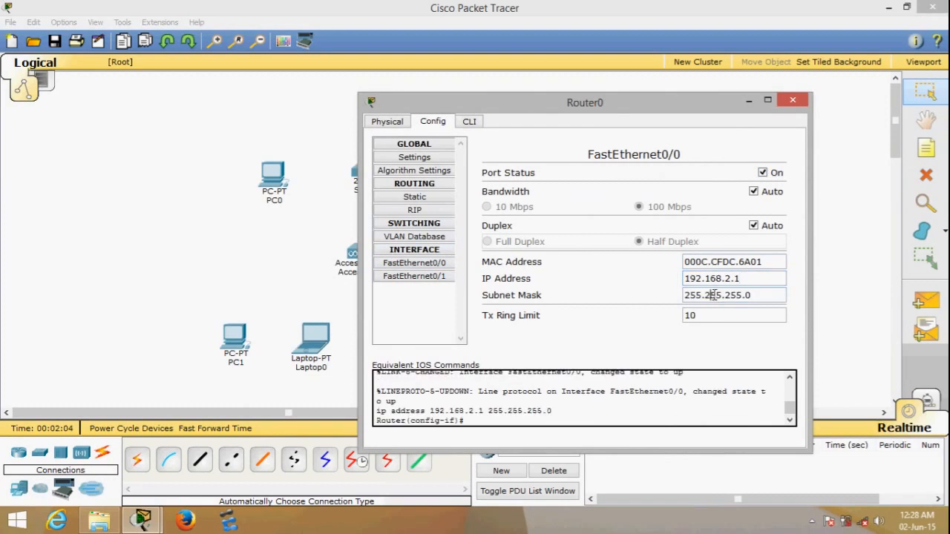
{"action": "left_click", "coordinate": [792, 99]}
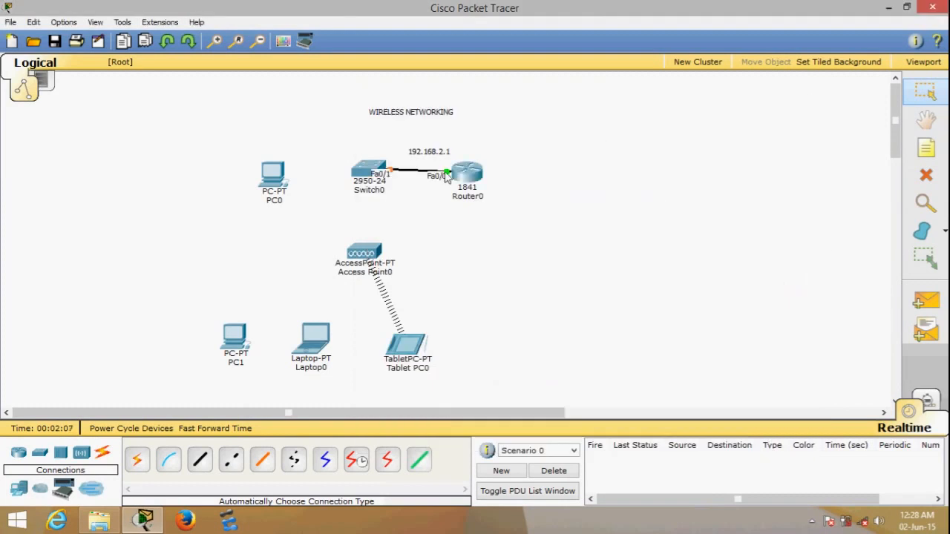
Step: Cable the 2950-24 switch to PC0 using the automatically chosen connection type
{"action": "left_click", "coordinate": [136, 460]}
{"action": "left_click", "coordinate": [371, 172]}
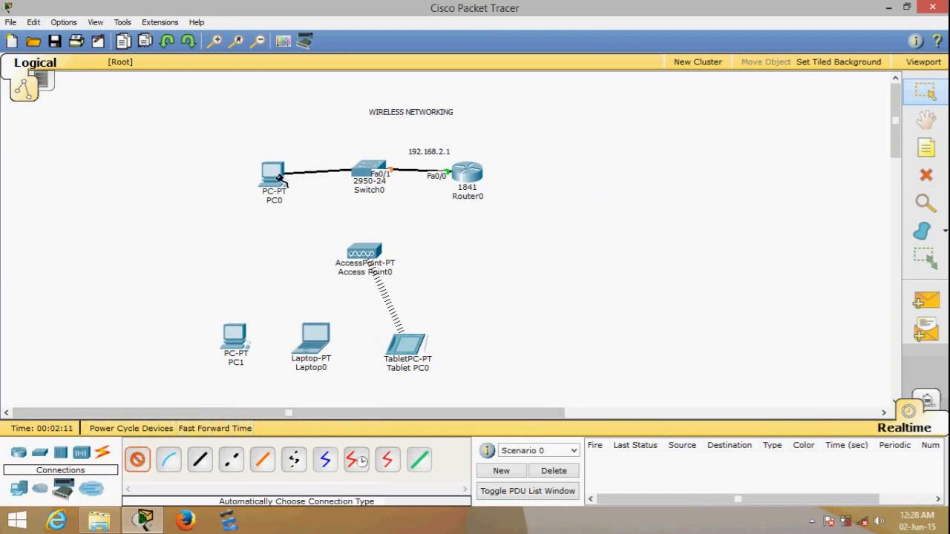
{"action": "left_click", "coordinate": [278, 177]}
Step: Give PC0 the static IP address 192.168.2.7, subnet mask 255.255.255.0 and default gateway 192.168.2.1
{"action": "left_click", "coordinate": [276, 178]}
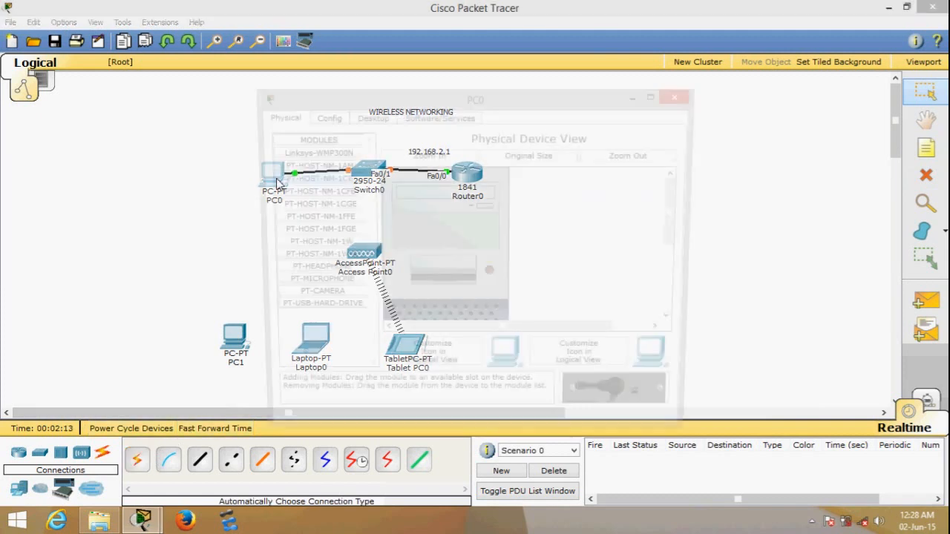
{"action": "left_click", "coordinate": [332, 117]}
{"action": "left_click", "coordinate": [357, 117]}
{"action": "left_click", "coordinate": [332, 165]}
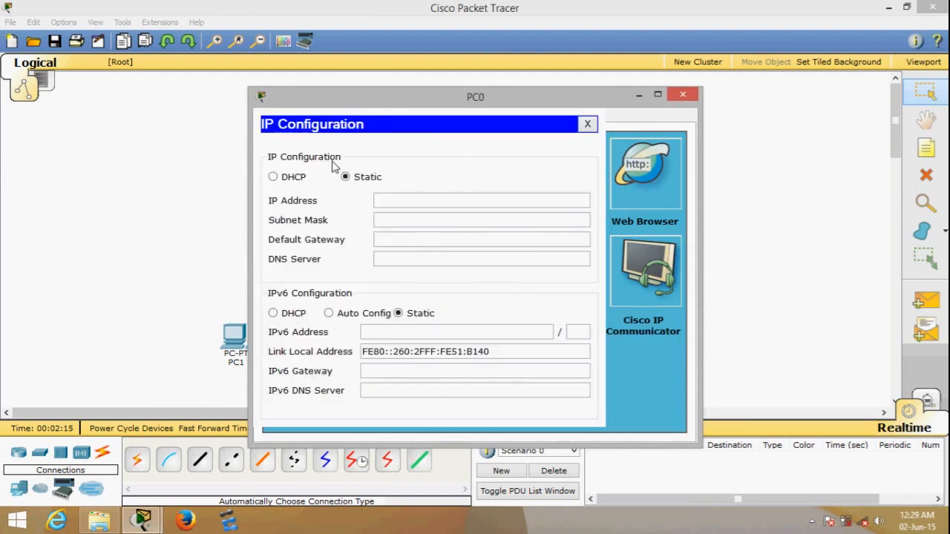
{"action": "left_click_drag", "start_coordinate": [409, 104], "coordinate": [628, 120]}
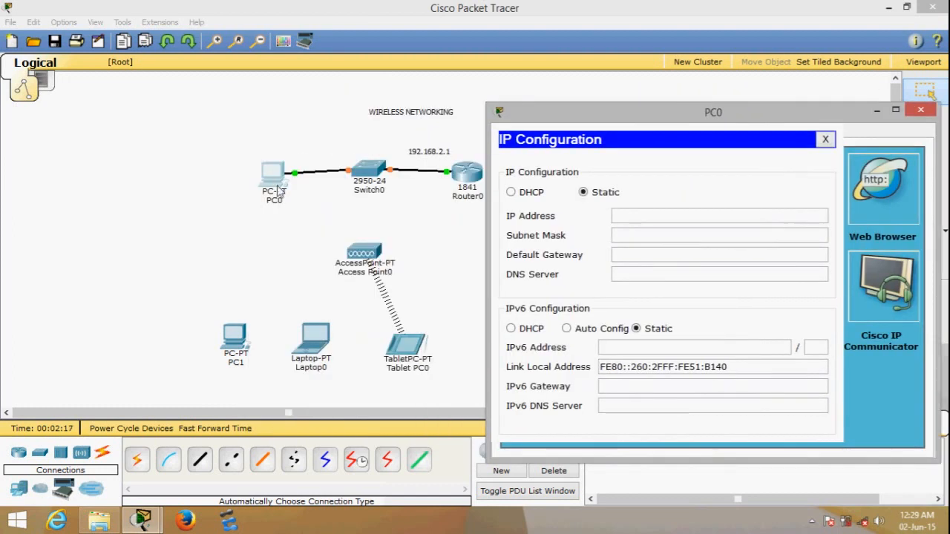
{"action": "left_click", "coordinate": [620, 215]}
{"action": "type", "text": "1"}
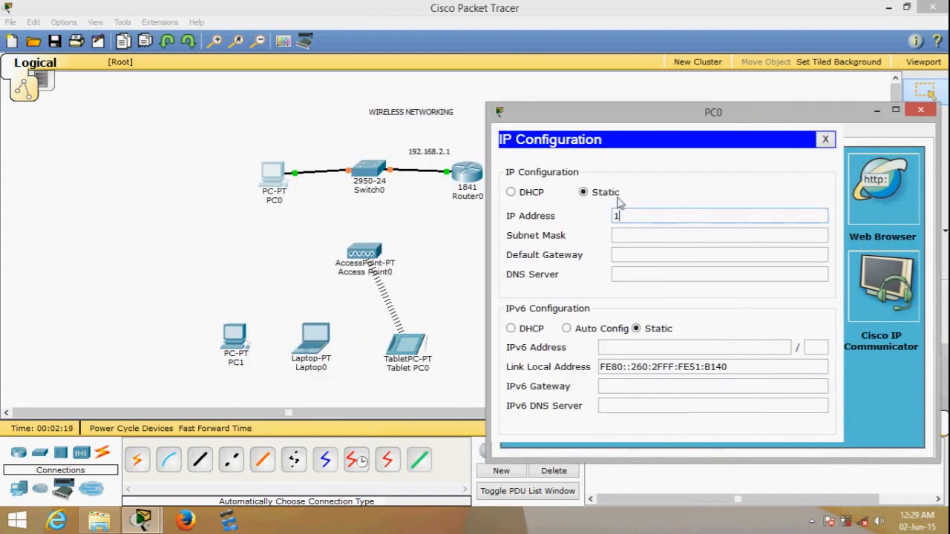
{"action": "type", "text": "92.168.2."}
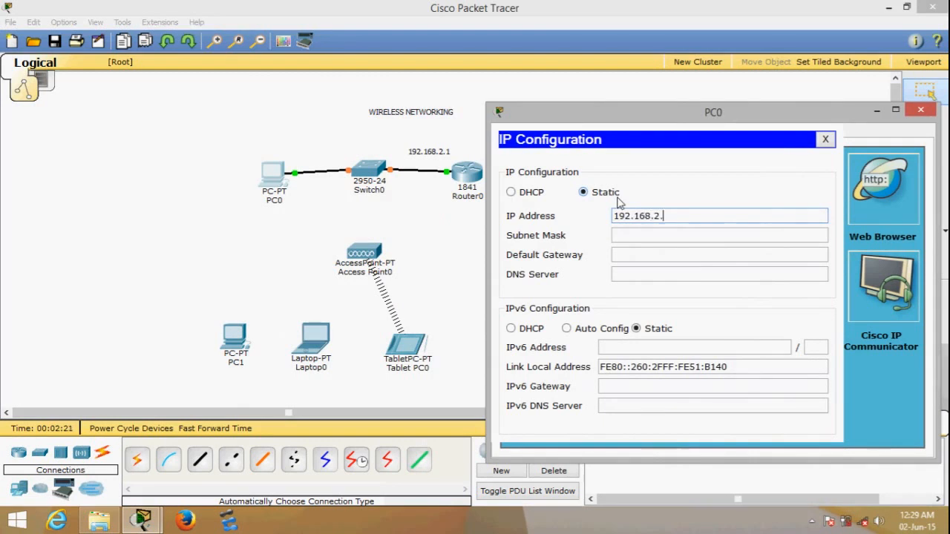
{"action": "type", "text": "7"}
{"action": "left_click", "coordinate": [713, 234]}
{"action": "left_click", "coordinate": [710, 254]}
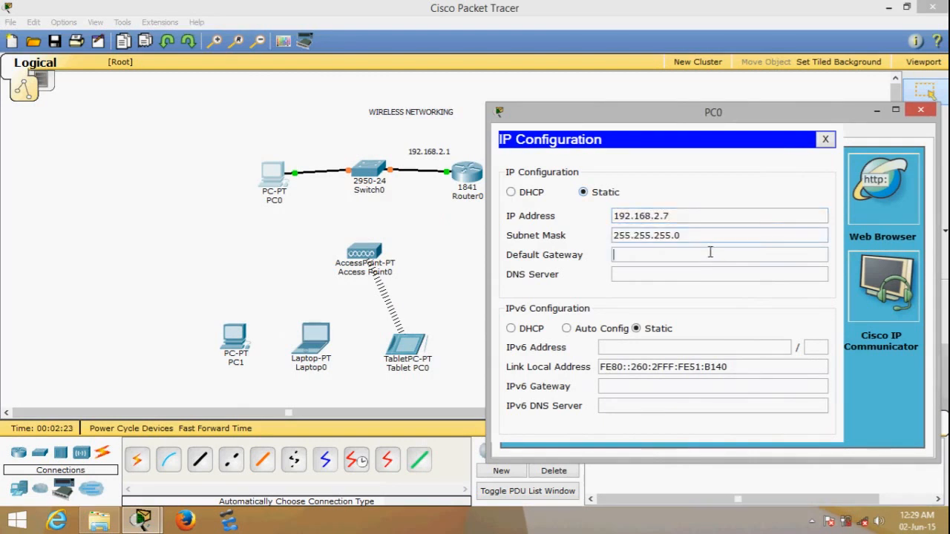
{"action": "type", "text": "192.168.2.1"}
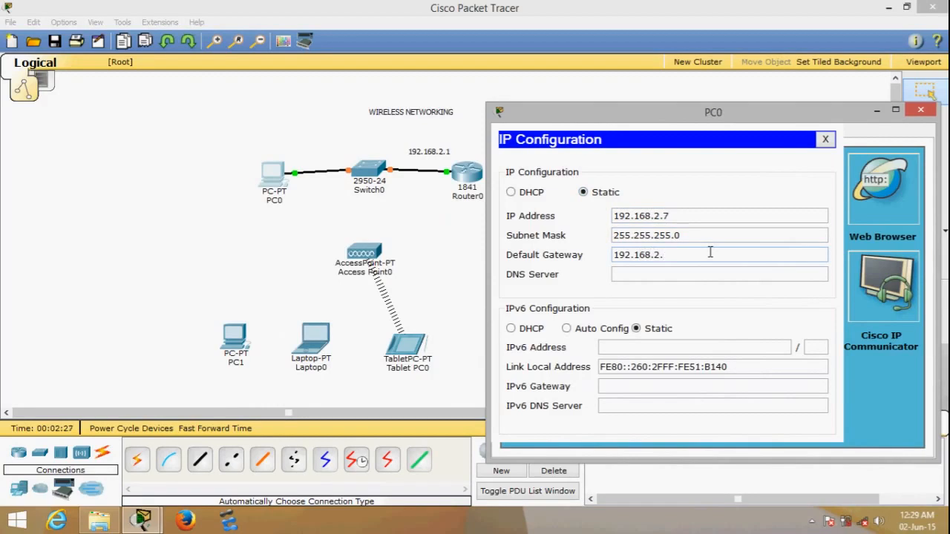
{"action": "left_click", "coordinate": [920, 109]}
Step: Try a simple PDU from PC0 to Router0 and delete the scenario's PDU entry
{"action": "left_click", "coordinate": [925, 298]}
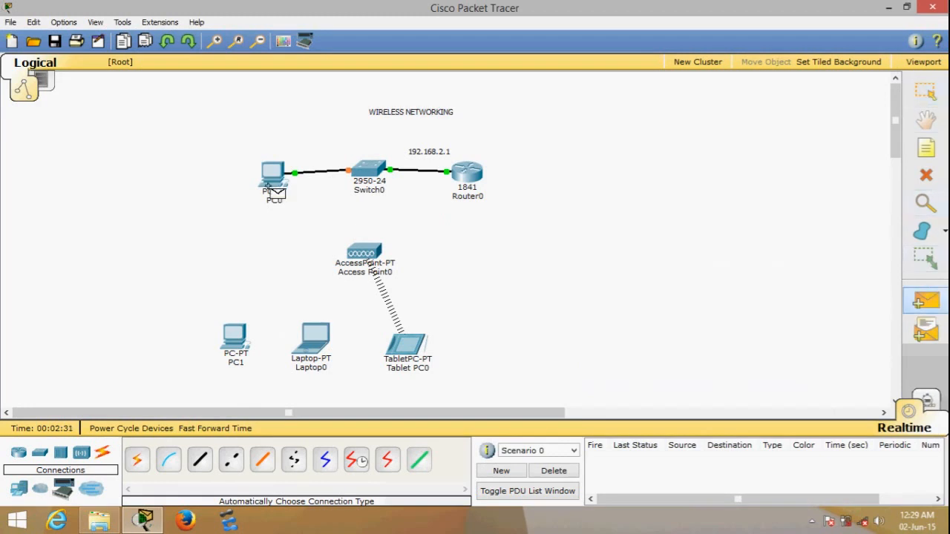
{"action": "left_click", "coordinate": [274, 176]}
{"action": "left_click", "coordinate": [470, 187]}
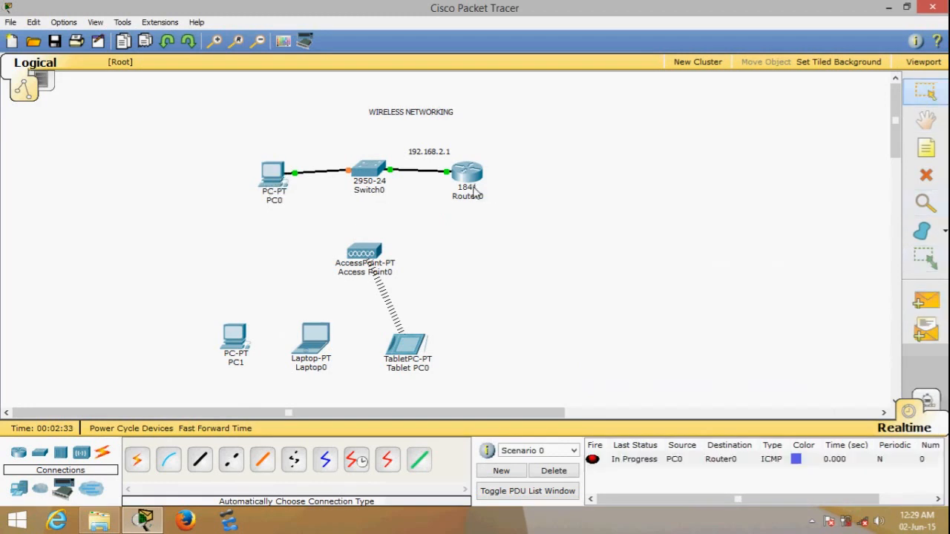
{"action": "left_click", "coordinate": [569, 473]}
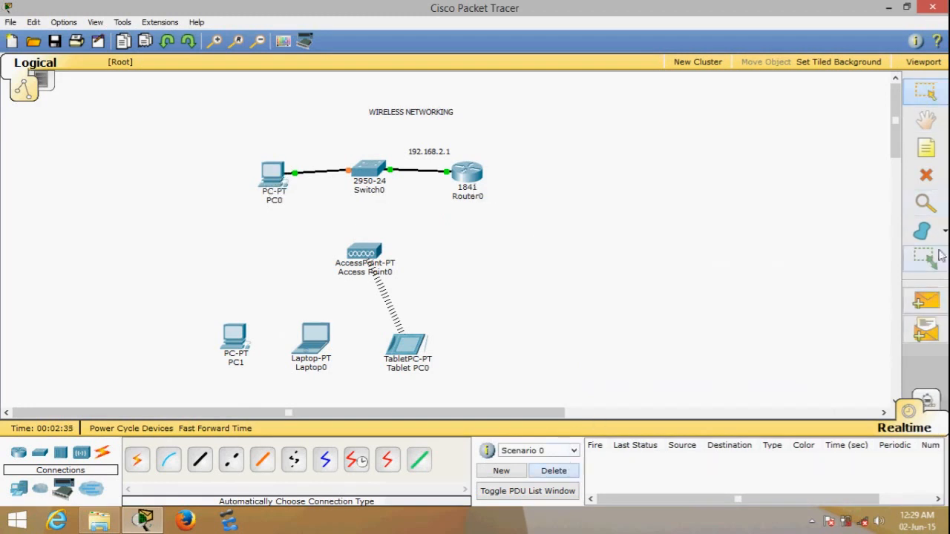
Step: Test the wired connection by sending a simple PDU from PC0 to Router0
{"action": "left_click", "coordinate": [925, 300]}
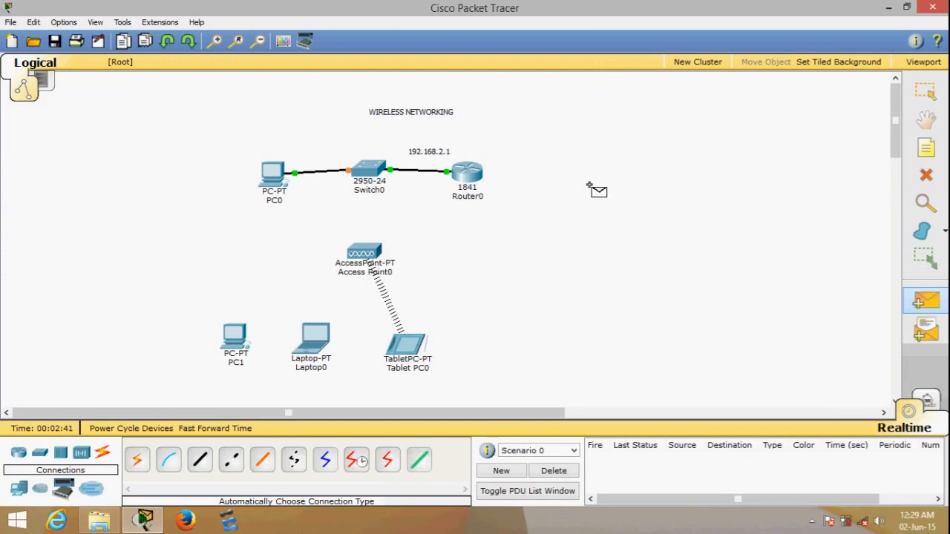
{"action": "key", "text": "Escape"}
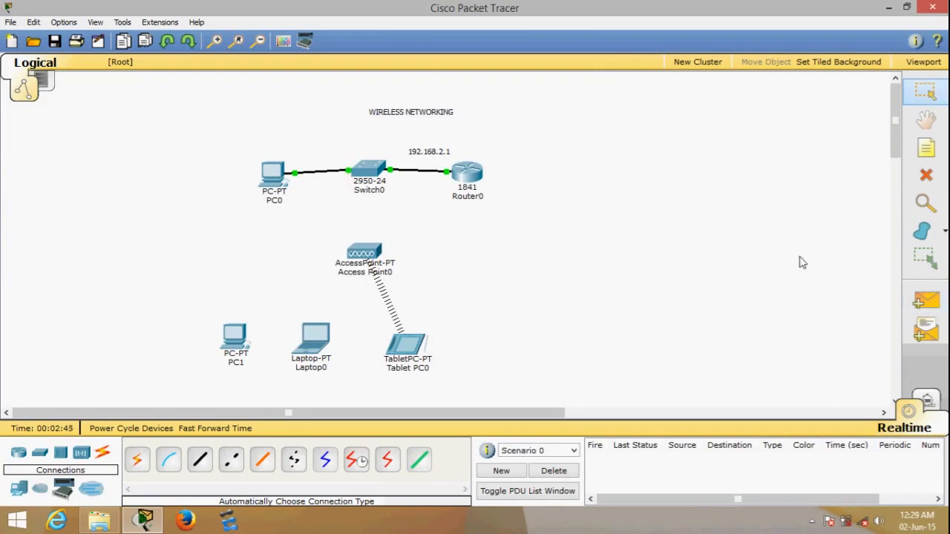
{"action": "left_click", "coordinate": [926, 300]}
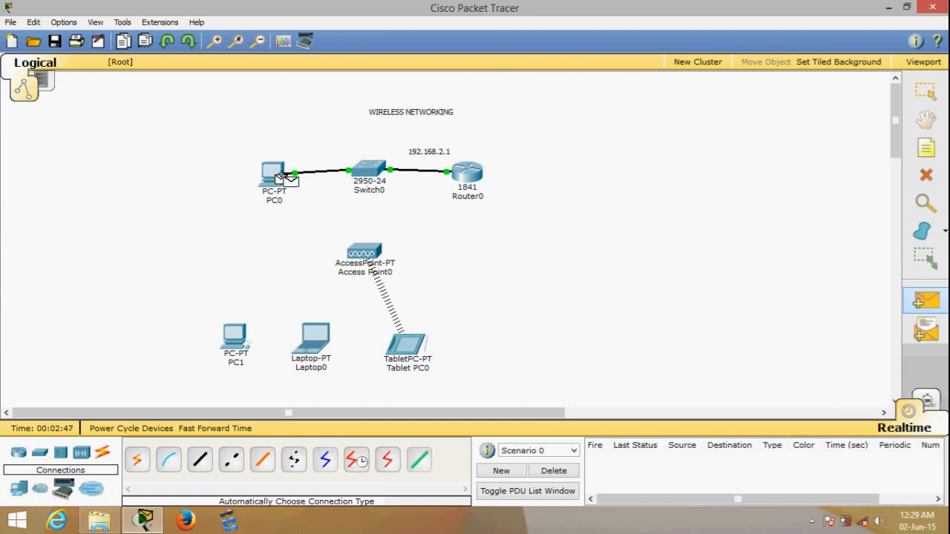
{"action": "left_click", "coordinate": [278, 176]}
{"action": "left_click", "coordinate": [467, 175]}
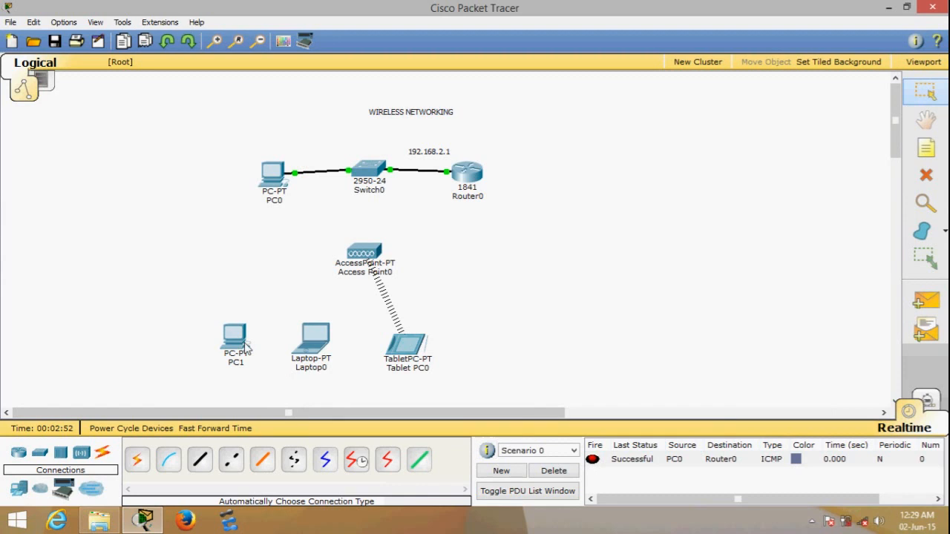
Step: Power off PC1 and remove the wired network module from its expansion slot
{"action": "left_click", "coordinate": [18, 489]}
{"action": "mouse_move", "coordinate": [249, 365]}
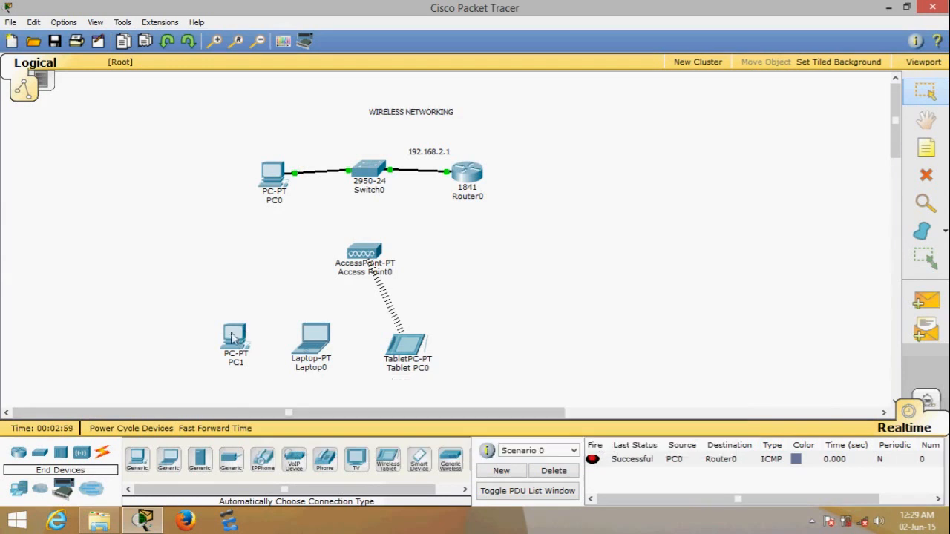
{"action": "mouse_move", "coordinate": [233, 339]}
{"action": "left_click", "coordinate": [146, 520]}
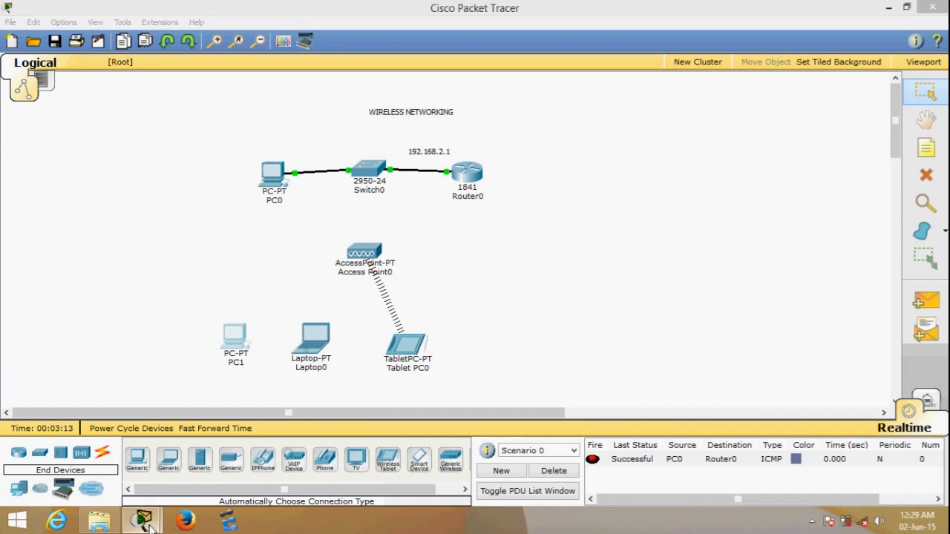
{"action": "left_click", "coordinate": [489, 277]}
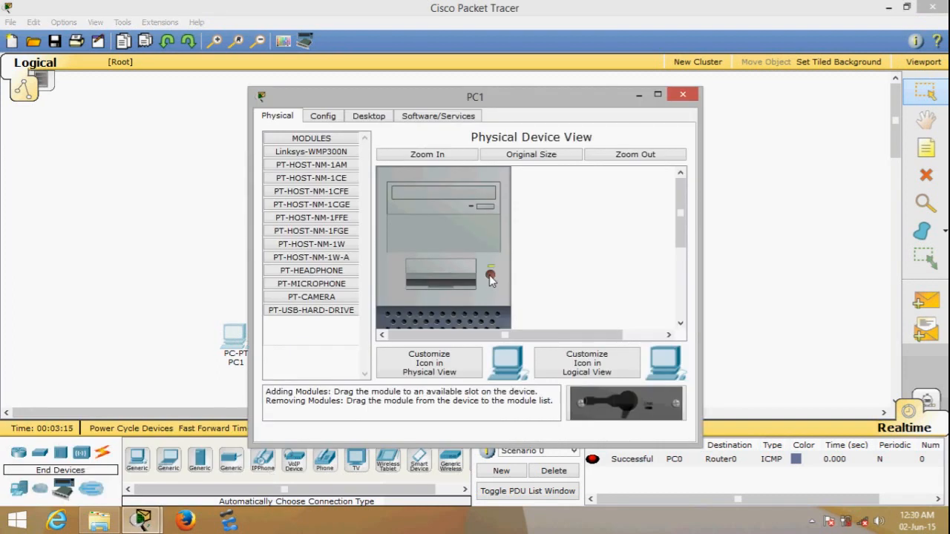
{"action": "scroll", "coordinate": [512, 268], "scroll_direction": "down", "scroll_amount": 6}
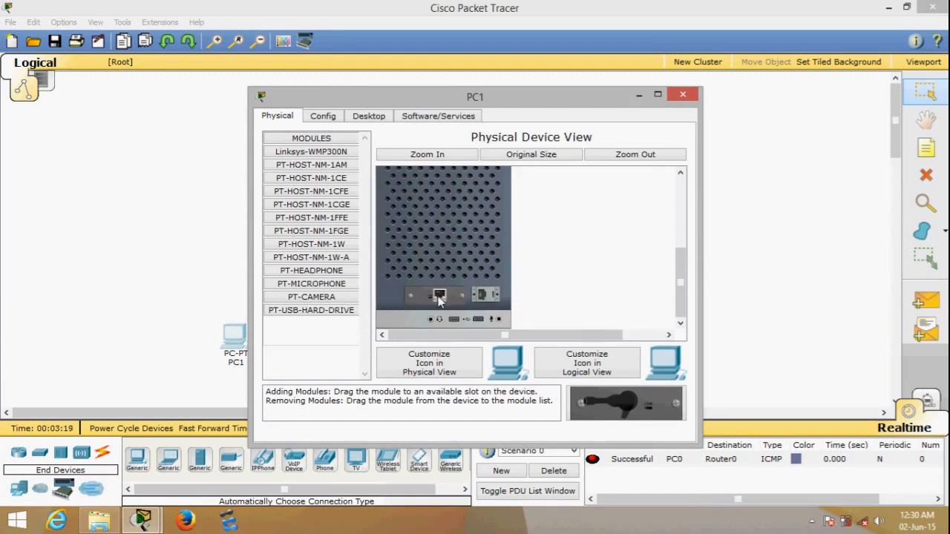
{"action": "left_click_drag", "start_coordinate": [441, 295], "coordinate": [314, 279]}
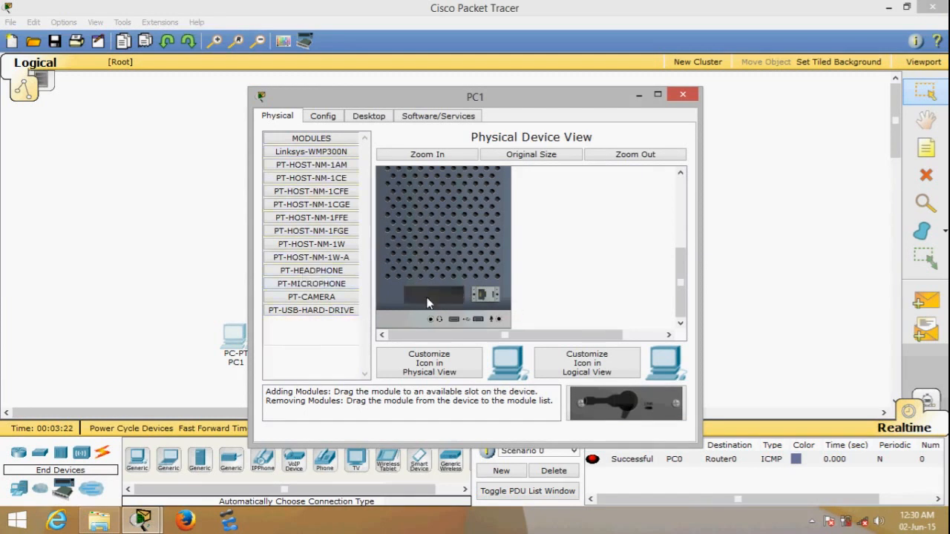
Step: Install the Linksys-WMP300N wireless module in PC1's empty slot and power the PC back on
{"action": "left_click", "coordinate": [318, 152]}
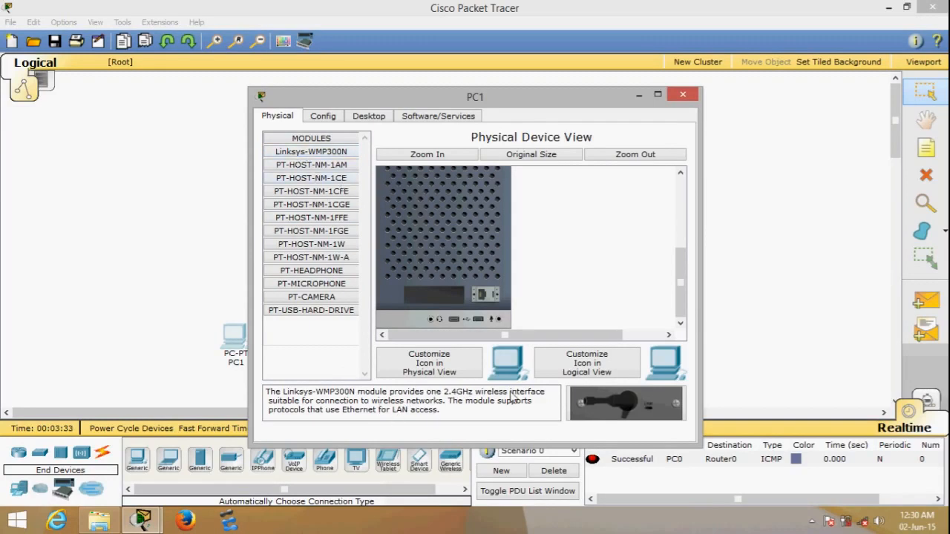
{"action": "left_click_drag", "start_coordinate": [320, 152], "coordinate": [433, 297]}
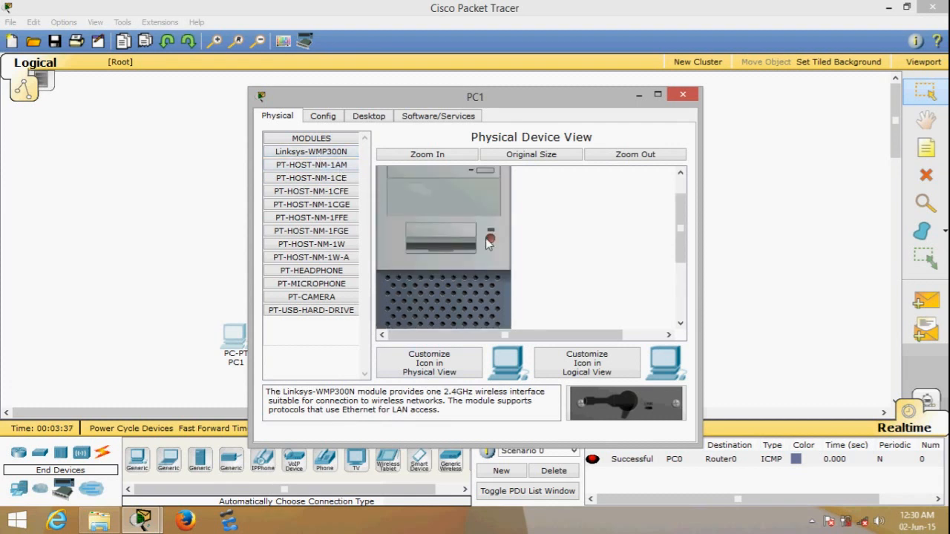
{"action": "left_click", "coordinate": [680, 94]}
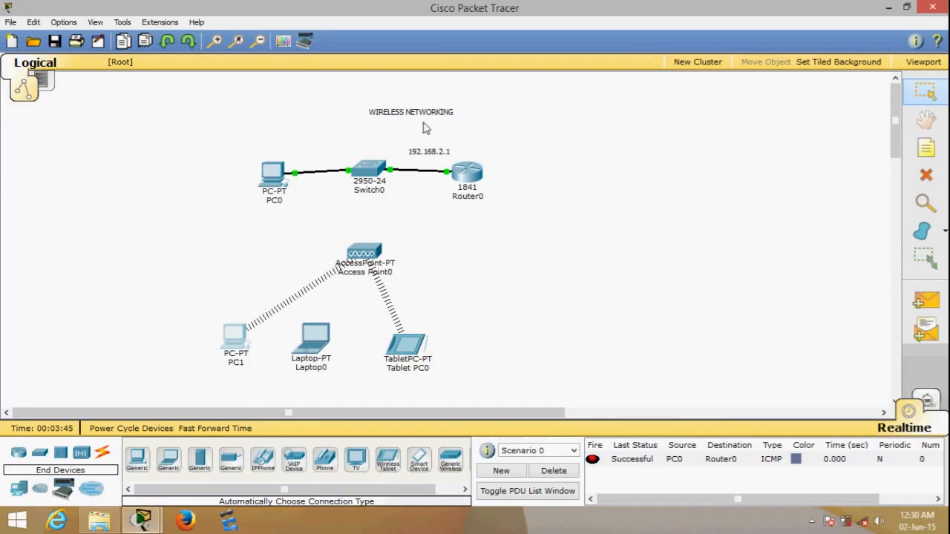
Step: Switch PC1 to static addressing with IP address 192.168.2.17, subnet mask 255.255.255.0 and default gateway 192.168.2.1
{"action": "mouse_move", "coordinate": [143, 519]}
{"action": "left_click", "coordinate": [260, 449]}
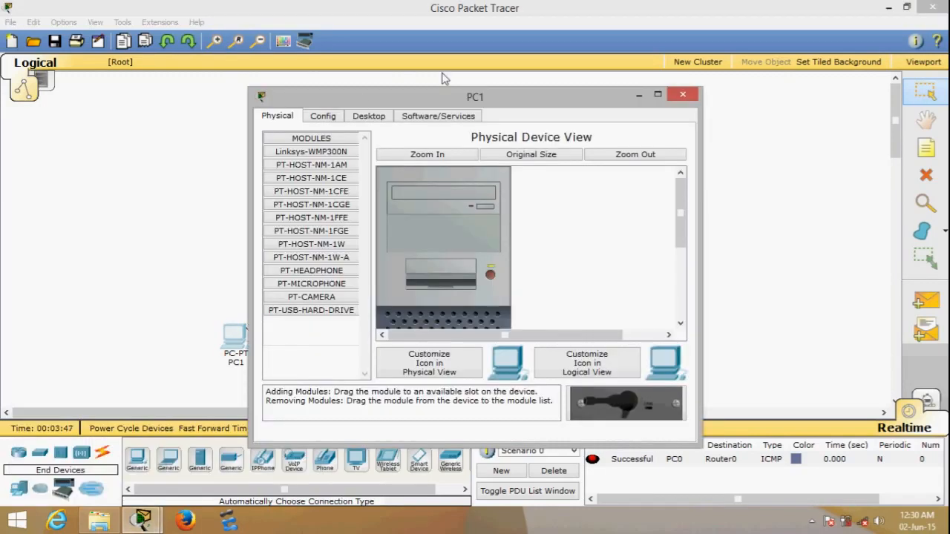
{"action": "left_click", "coordinate": [369, 117]}
{"action": "left_click", "coordinate": [324, 167]}
{"action": "left_click_drag", "start_coordinate": [398, 93], "coordinate": [672, 148]}
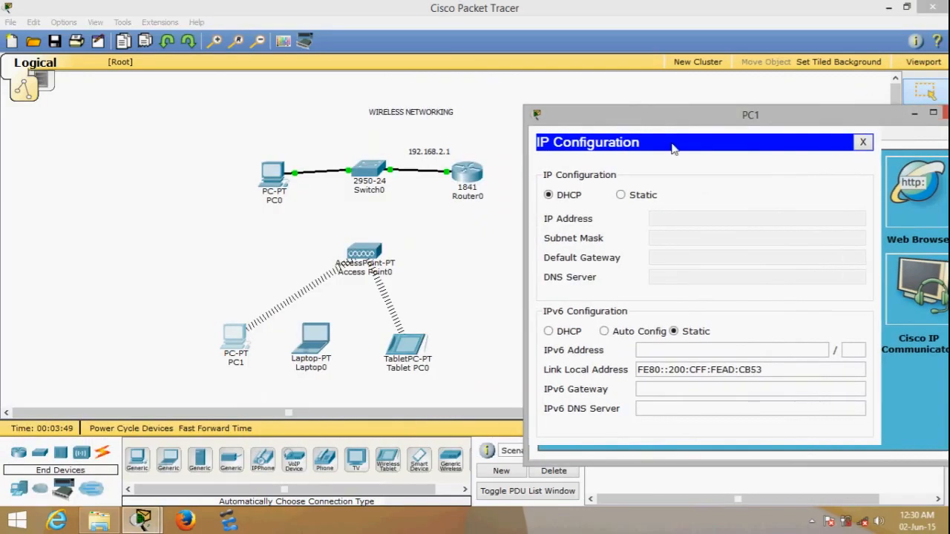
{"action": "left_click", "coordinate": [621, 195]}
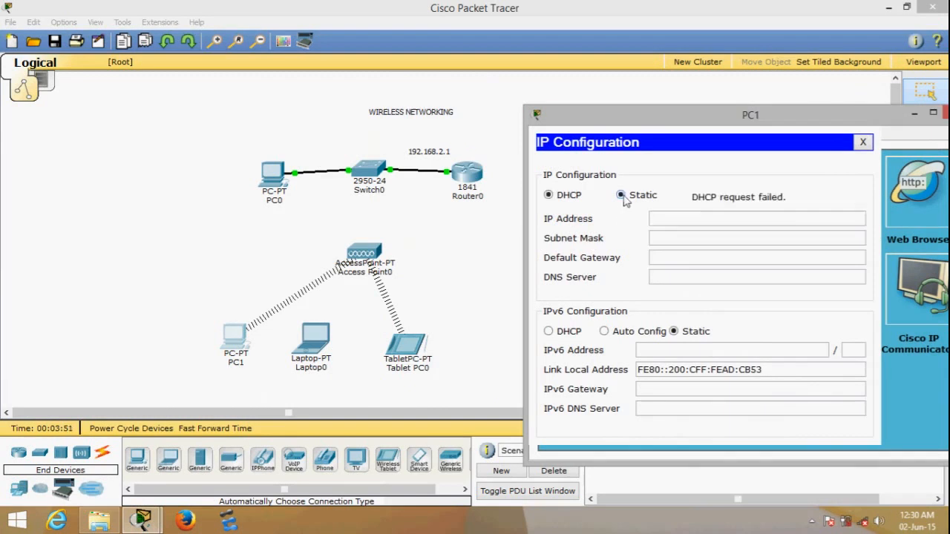
{"action": "left_click", "coordinate": [694, 219]}
{"action": "type", "text": "192.168"}
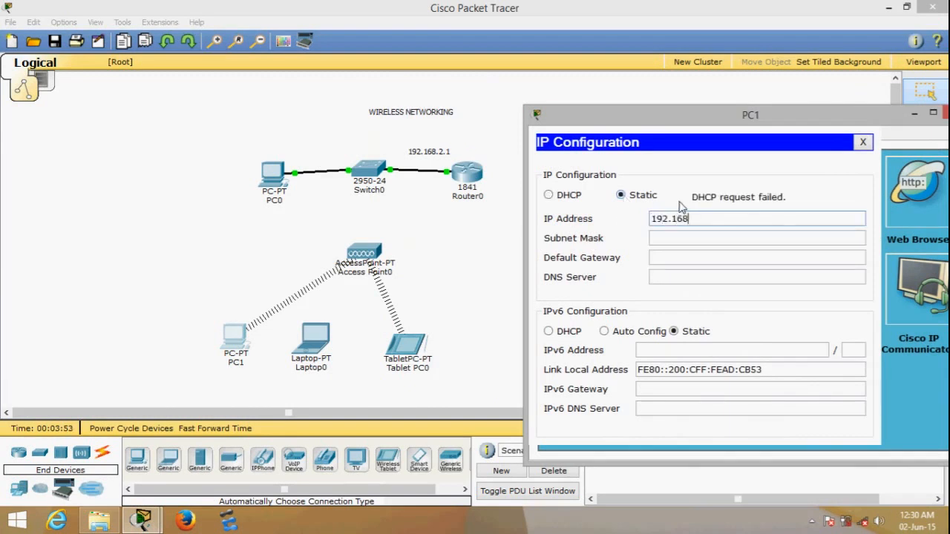
{"action": "type", "text": ".2.17"}
{"action": "left_click", "coordinate": [727, 236]}
{"action": "left_click", "coordinate": [731, 256]}
{"action": "type", "text": "192.168.2."}
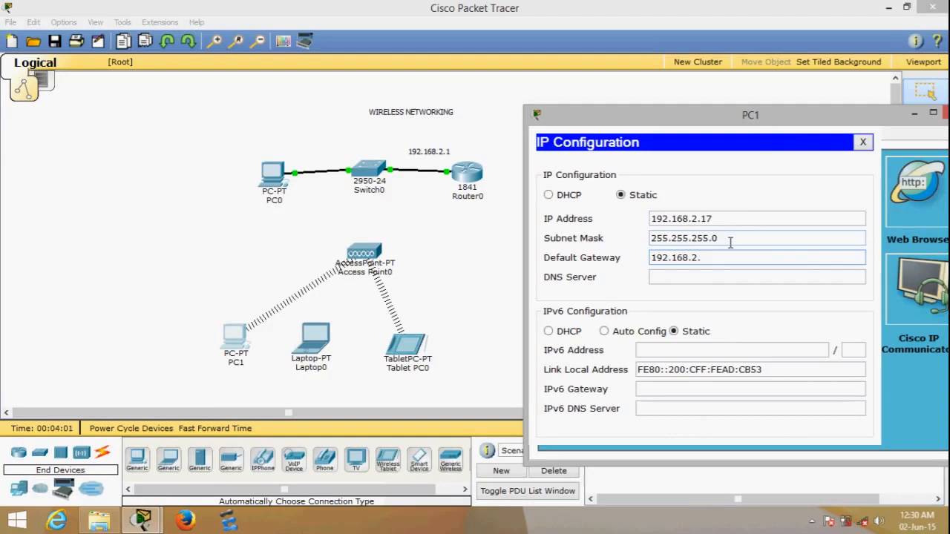
{"action": "type", "text": "1"}
{"action": "left_click", "coordinate": [941, 112]}
Step: Cable Access Point0 to the 2950-24 switch using the automatically chosen connection type
{"action": "left_click", "coordinate": [103, 452]}
{"action": "left_click", "coordinate": [136, 459]}
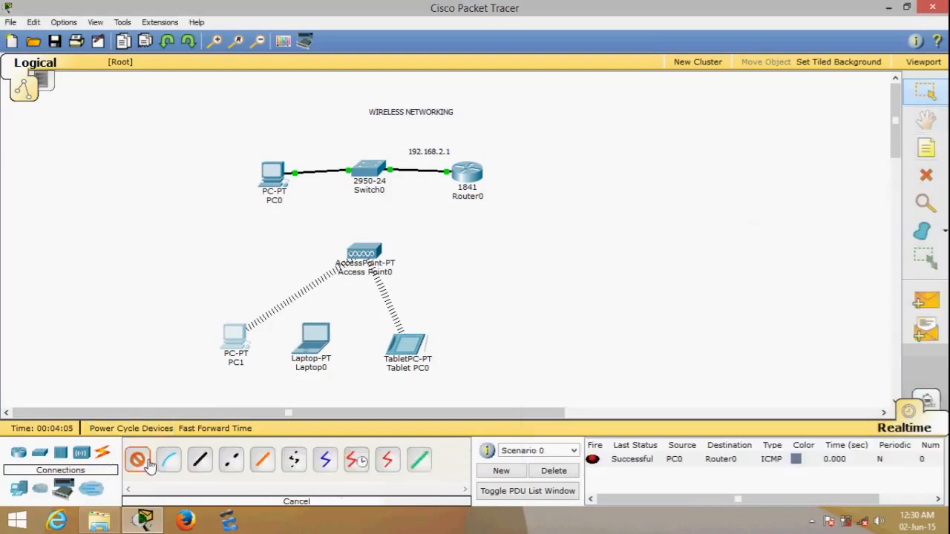
{"action": "left_click", "coordinate": [359, 253]}
{"action": "left_click", "coordinate": [368, 171]}
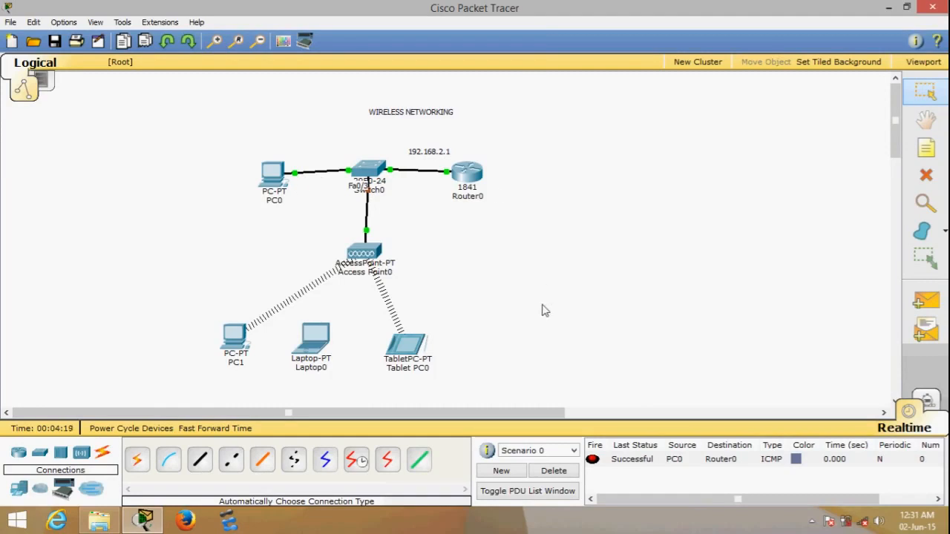
Step: Configure Laptop0 with static IP address 192.168.2.19, subnet mask 255.255.255.0 and default gateway 192.168.2.1
{"action": "left_click", "coordinate": [325, 361]}
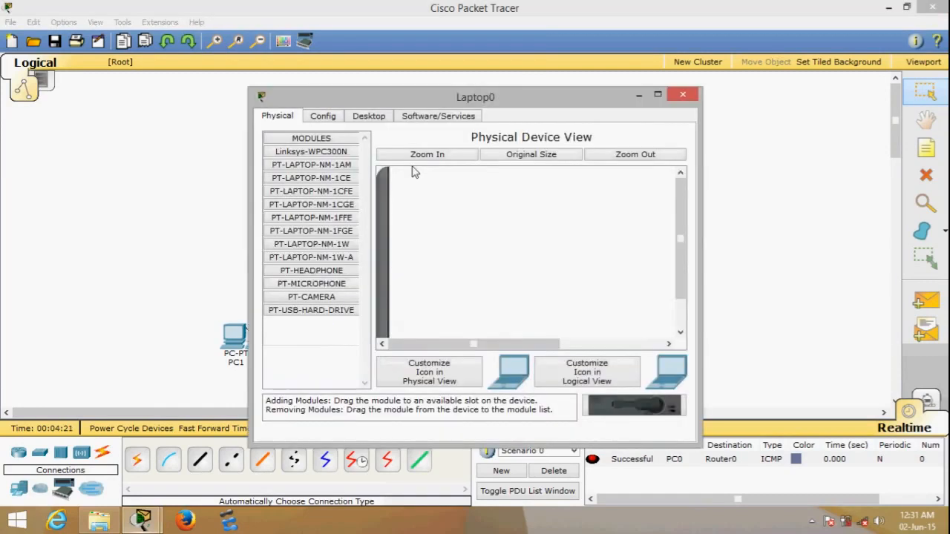
{"action": "left_click_drag", "start_coordinate": [438, 104], "coordinate": [658, 196]}
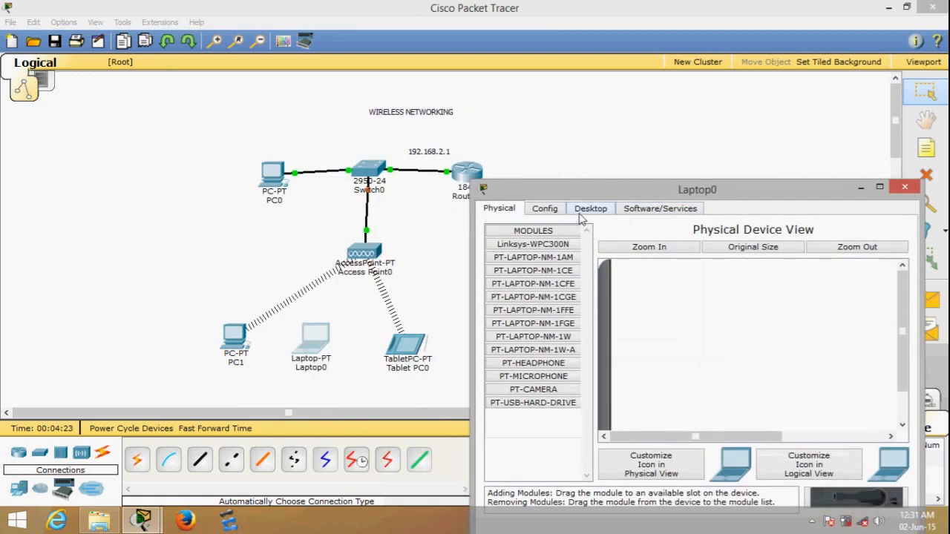
{"action": "left_click", "coordinate": [591, 208]}
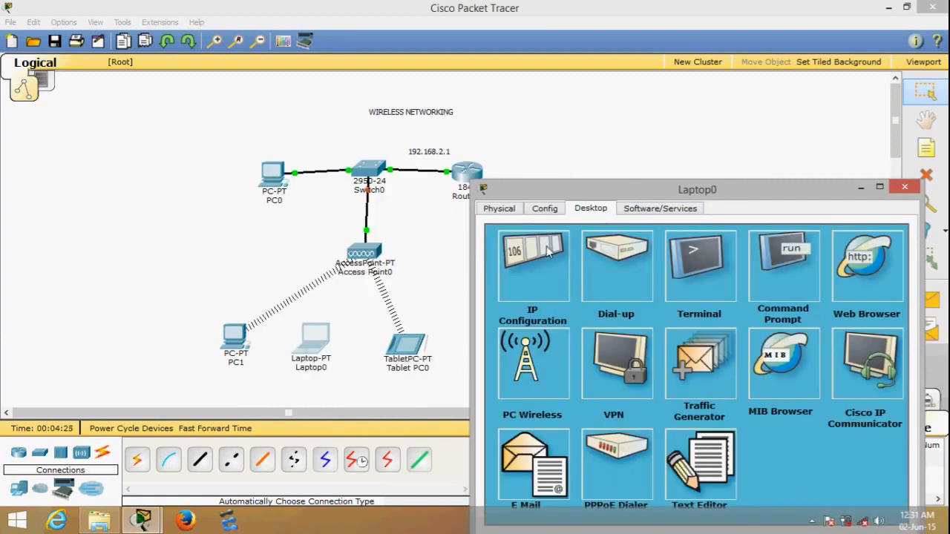
{"action": "left_click", "coordinate": [549, 256]}
{"action": "left_click", "coordinate": [624, 293]}
{"action": "type", "text": "192"}
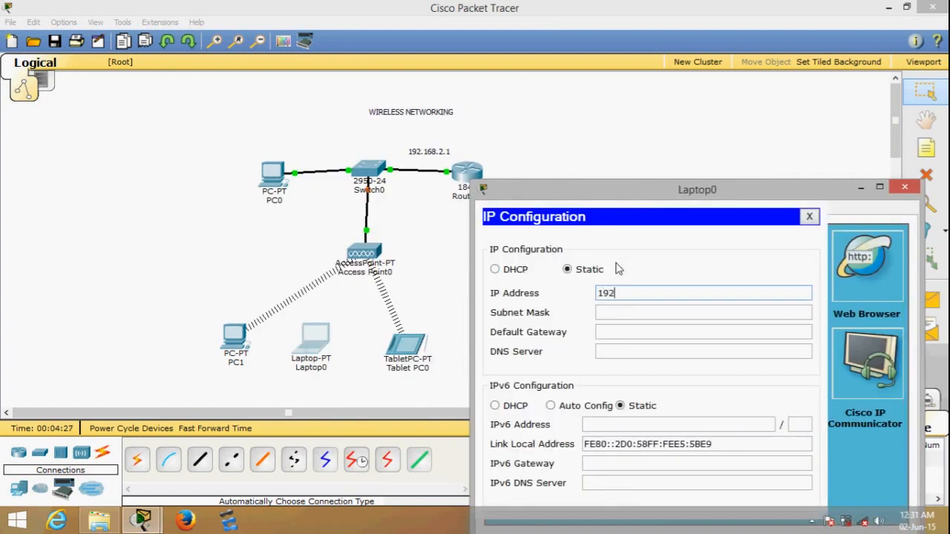
{"action": "type", "text": ".168.2.19"}
{"action": "left_click", "coordinate": [615, 312]}
{"action": "left_click", "coordinate": [630, 335]}
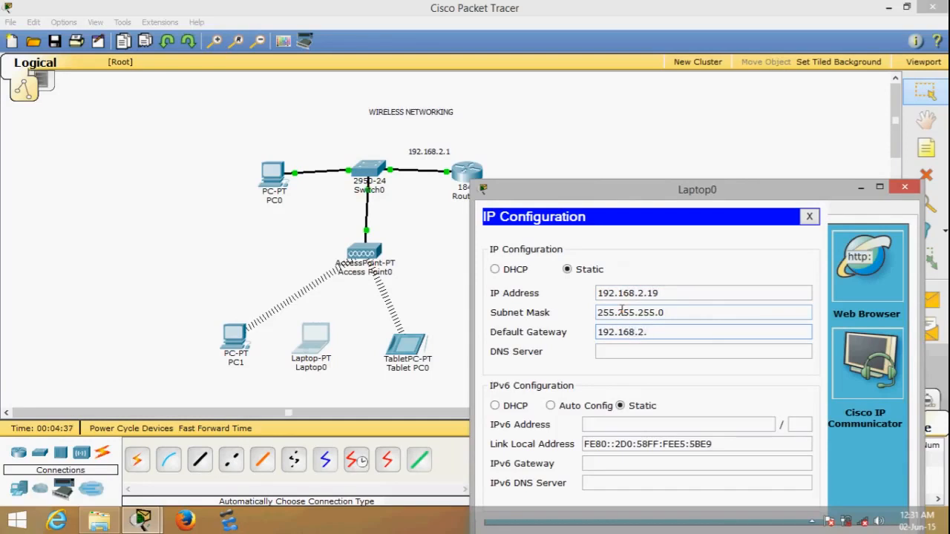
{"action": "type", "text": "192.168.2.1"}
{"action": "left_click", "coordinate": [905, 187]}
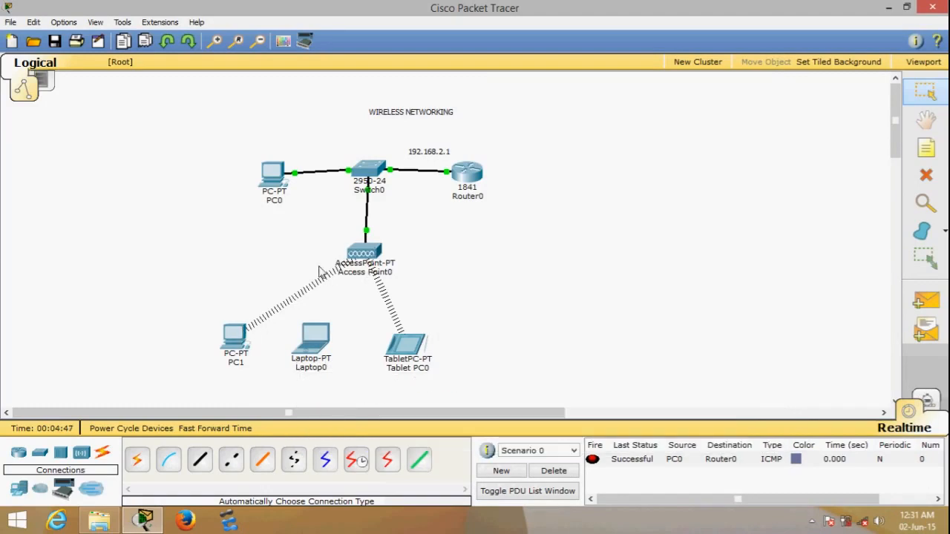
Step: Enable WEP authentication on Access Point0's Port 1 and enter the WEP key
{"action": "mouse_move", "coordinate": [353, 278]}
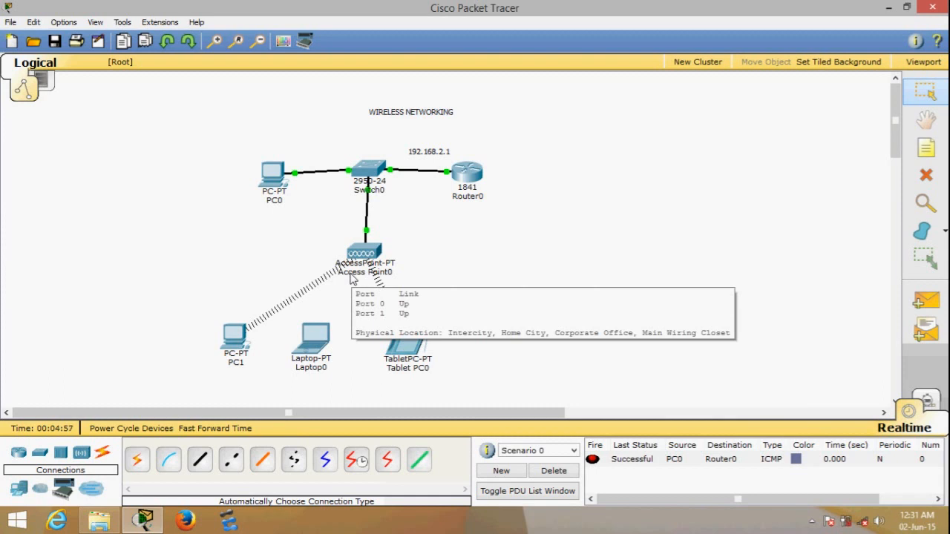
{"action": "left_click", "coordinate": [380, 258]}
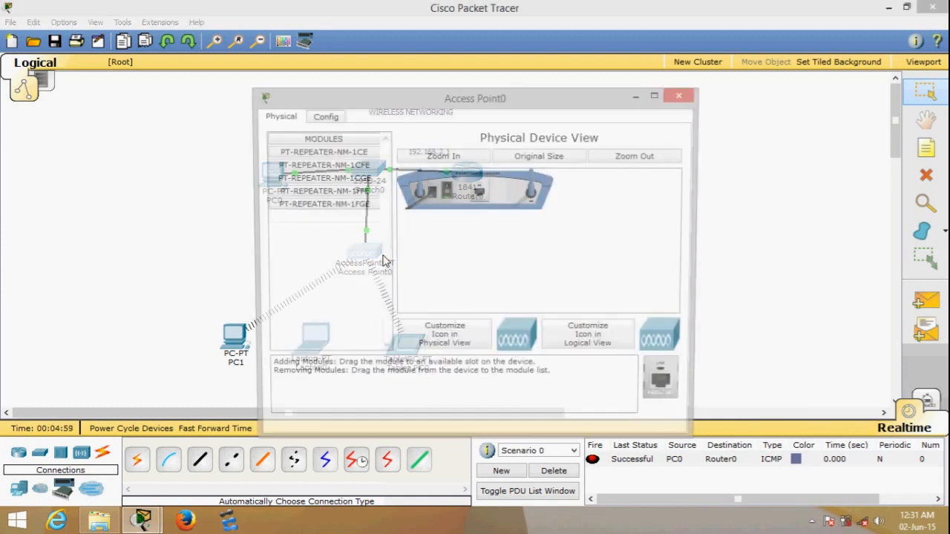
{"action": "left_click", "coordinate": [316, 121]}
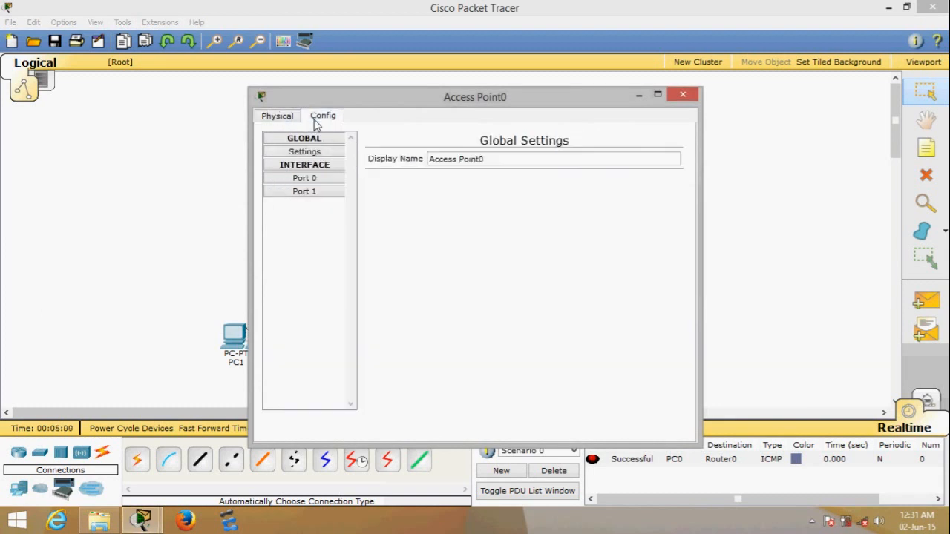
{"action": "left_click", "coordinate": [330, 180]}
{"action": "left_click", "coordinate": [289, 119]}
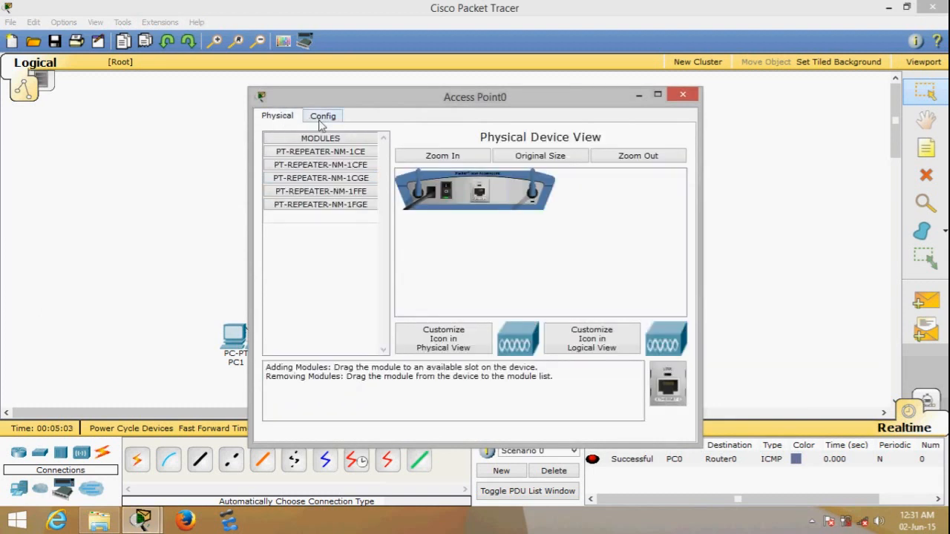
{"action": "left_click", "coordinate": [319, 123]}
{"action": "left_click", "coordinate": [333, 195]}
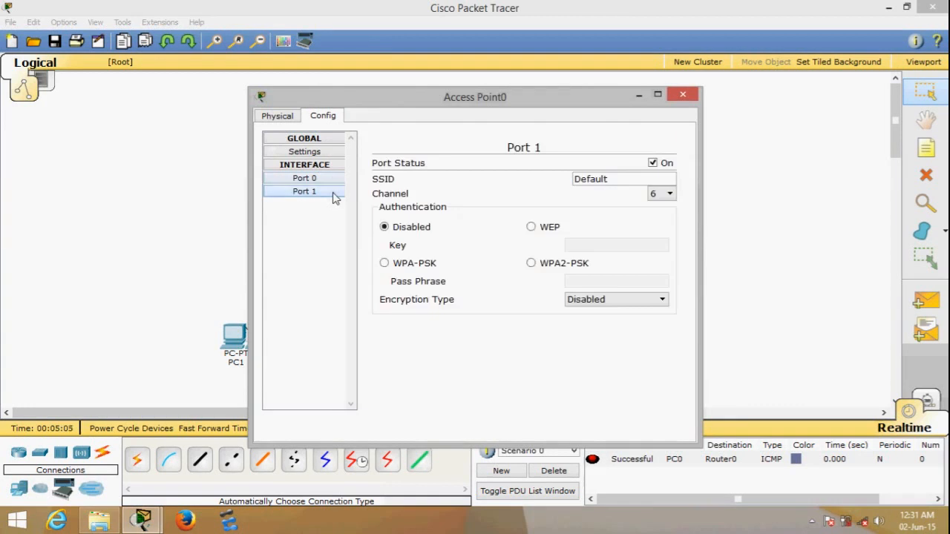
{"action": "left_click", "coordinate": [328, 182]}
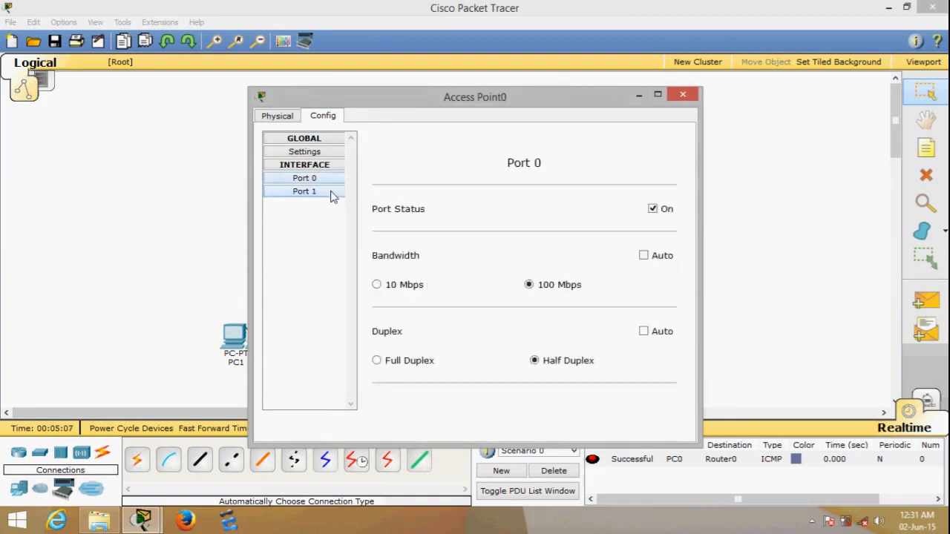
{"action": "left_click", "coordinate": [331, 194]}
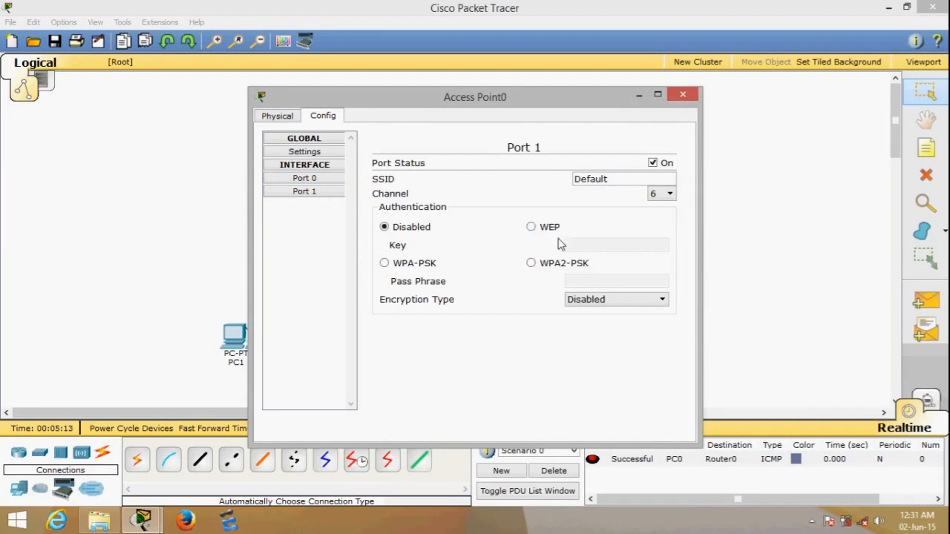
{"action": "left_click", "coordinate": [534, 228]}
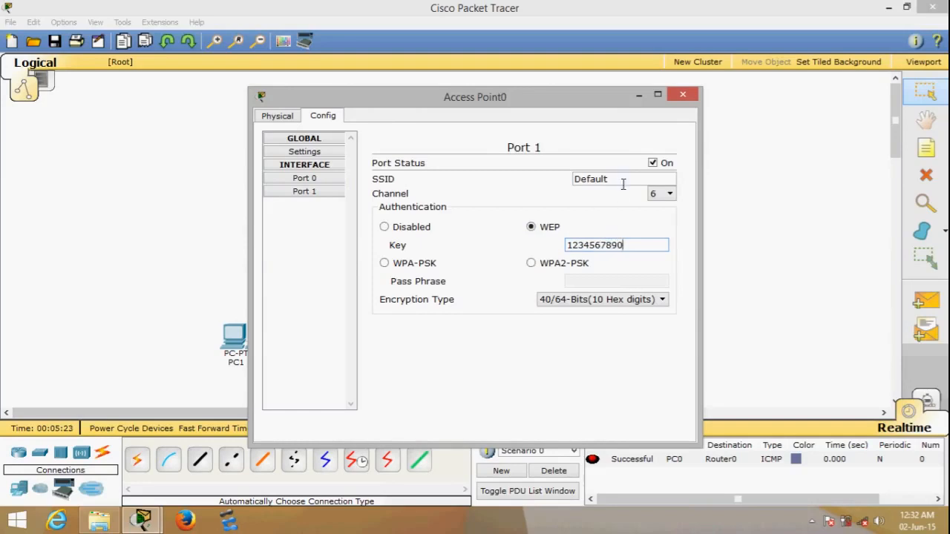
Step: Set the SSID of Access Point0's Port 1 to geekingisFun and close the device window
{"action": "left_click_drag", "start_coordinate": [623, 184], "coordinate": [521, 185]}
{"action": "type", "text": "GEE"}
{"action": "key", "text": "BackSpace"}
{"action": "key", "text": "BackSpace"}
{"action": "key", "text": "BackSpace"}
{"action": "key", "text": "Caps_Lock"}
{"action": "type", "text": "geeki"}
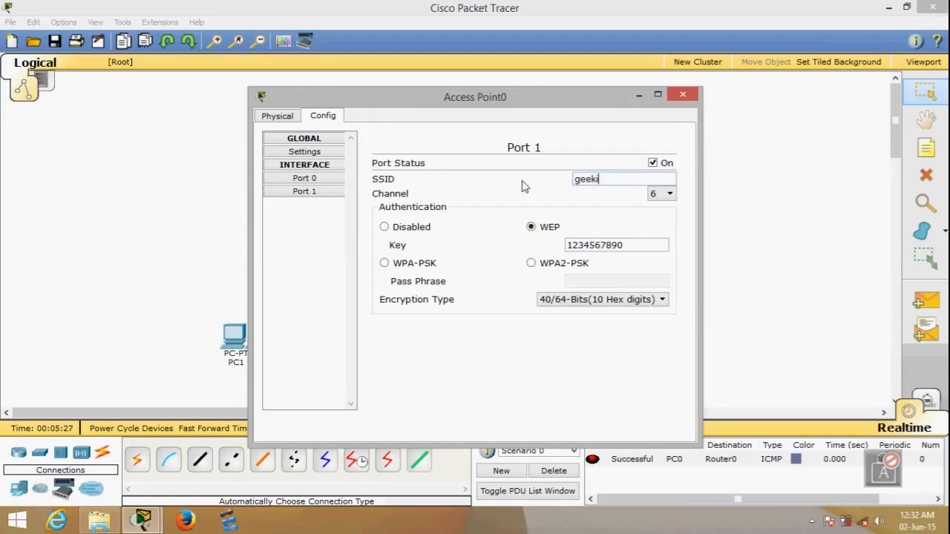
{"action": "type", "text": "ngis"}
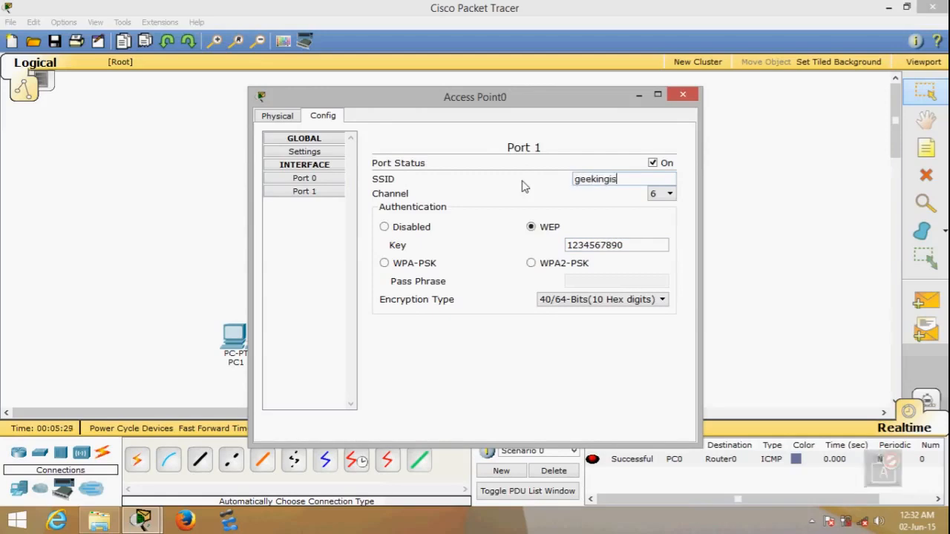
{"action": "type", "text": "Fun"}
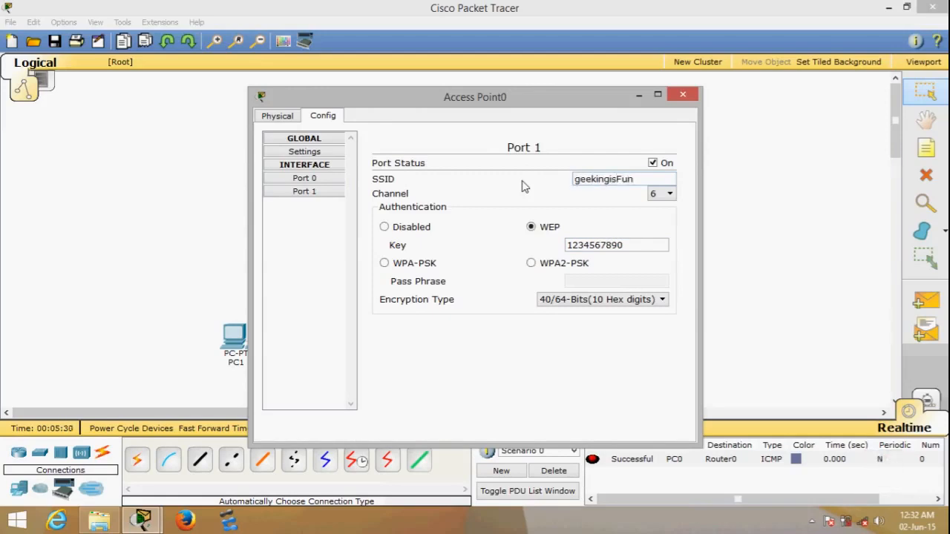
{"action": "left_click", "coordinate": [681, 95]}
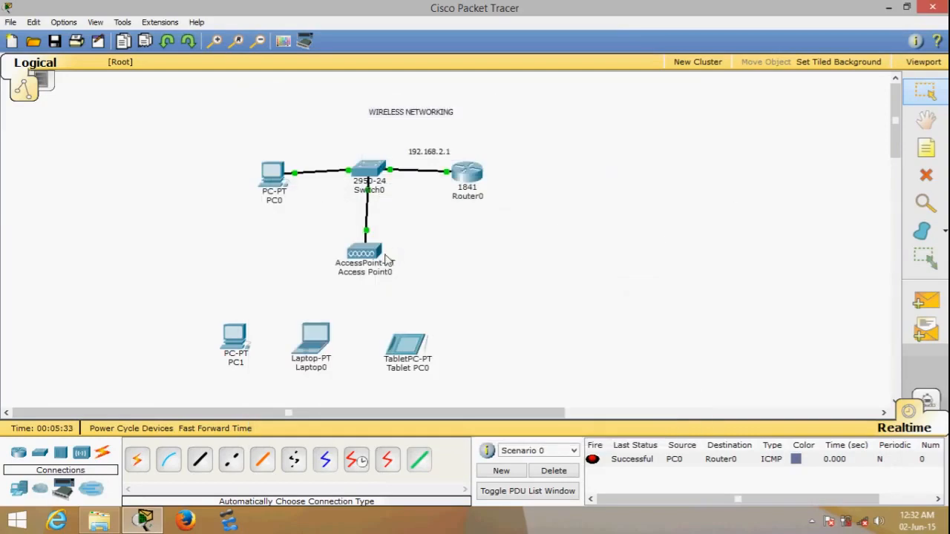
Step: Review PC1's IP configuration and close it
{"action": "mouse_move", "coordinate": [385, 259]}
{"action": "left_click", "coordinate": [236, 337]}
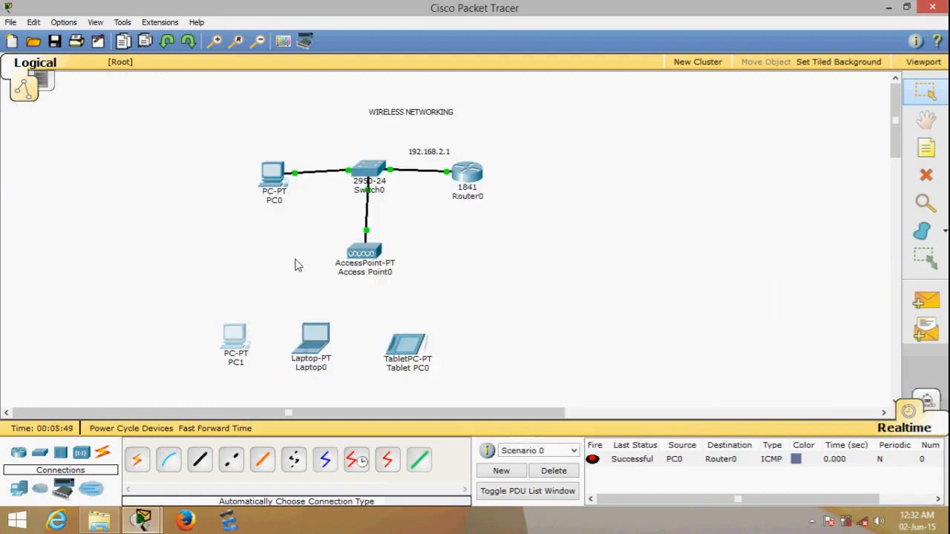
{"action": "left_click", "coordinate": [242, 451]}
{"action": "left_click", "coordinate": [313, 175]}
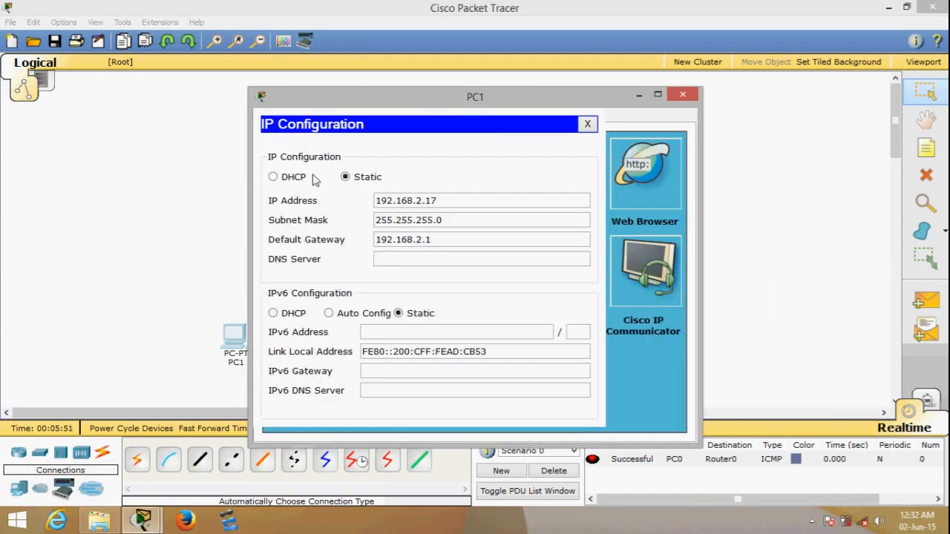
{"action": "left_click", "coordinate": [587, 120]}
Step: Open PC1's PC Wireless utility and refresh its list of available wireless networks
{"action": "left_click", "coordinate": [442, 117]}
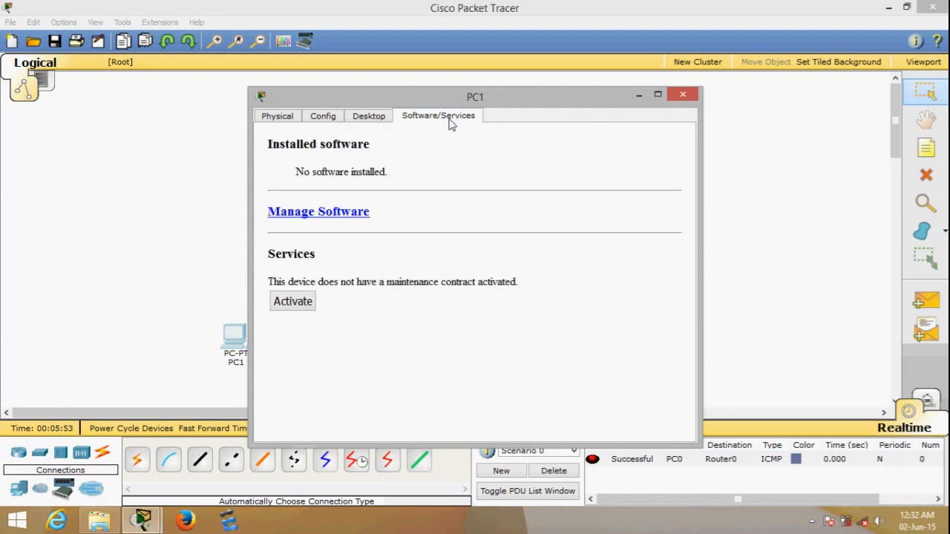
{"action": "left_click", "coordinate": [372, 121]}
{"action": "left_click", "coordinate": [306, 285]}
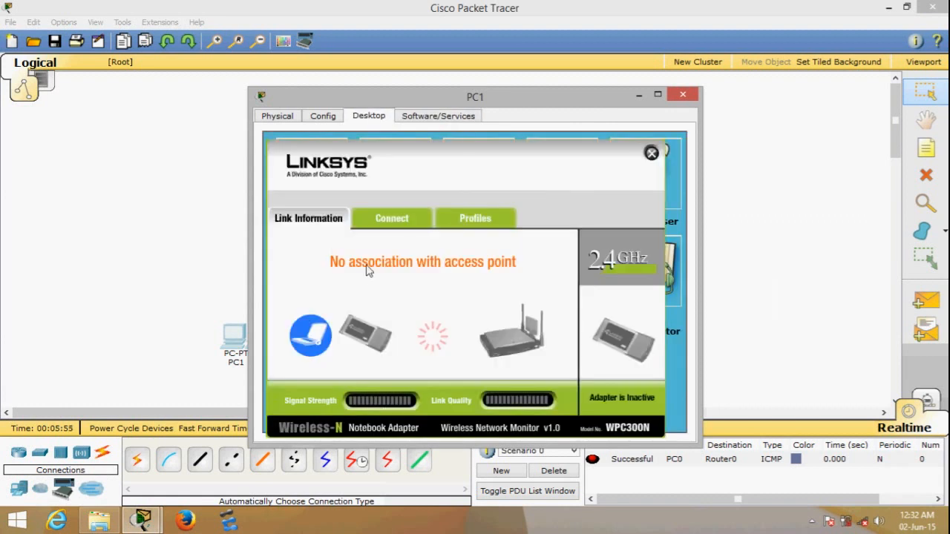
{"action": "left_click_drag", "start_coordinate": [451, 106], "coordinate": [742, 87]}
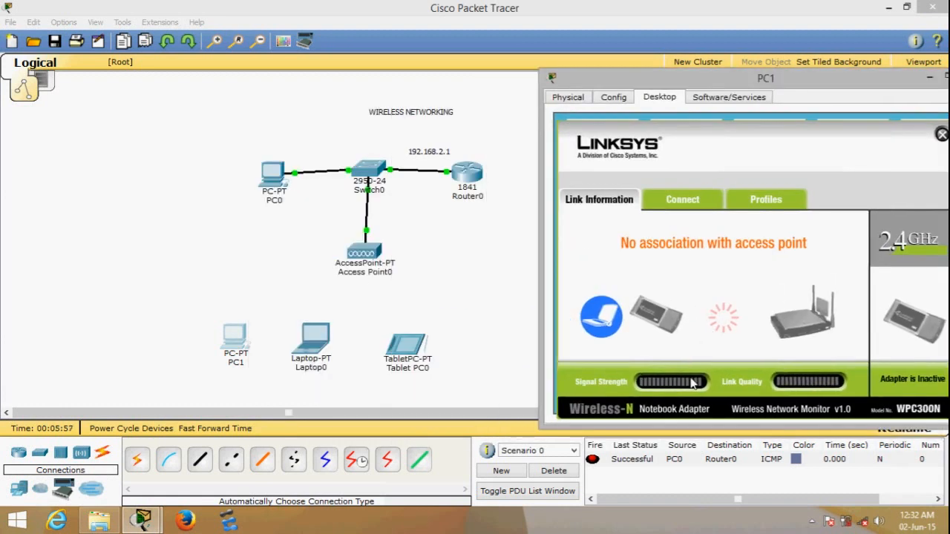
{"action": "left_click", "coordinate": [669, 204]}
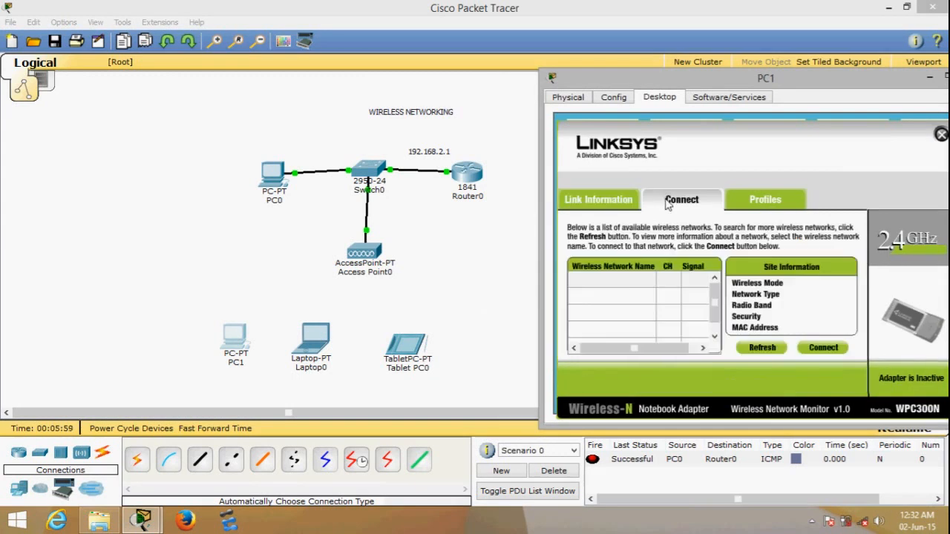
{"action": "left_click", "coordinate": [770, 353]}
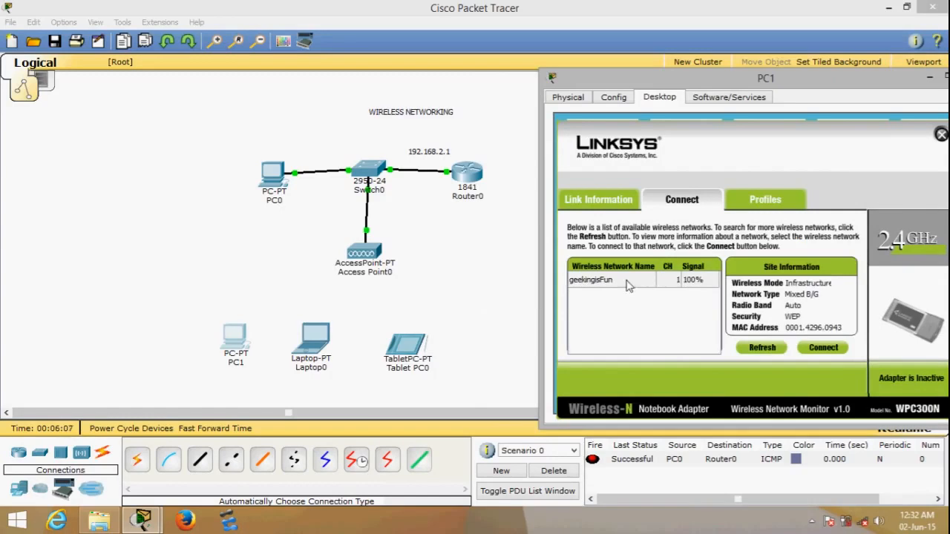
Step: Connect PC1 to the geekingisFun network by entering the WEP key, and close the PC1 window
{"action": "left_click", "coordinate": [626, 281]}
{"action": "left_click", "coordinate": [823, 349]}
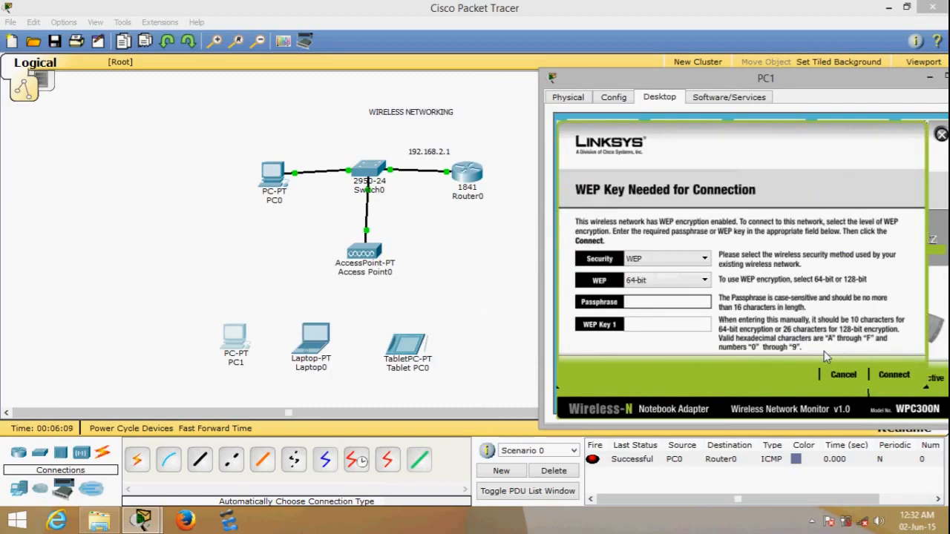
{"action": "left_click", "coordinate": [690, 301]}
{"action": "left_click", "coordinate": [894, 377]}
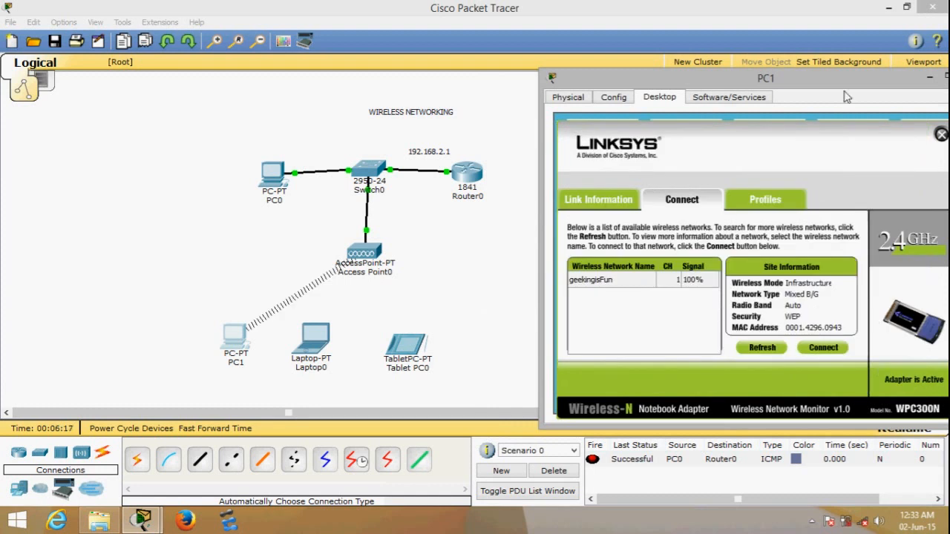
{"action": "left_click_drag", "start_coordinate": [866, 92], "coordinate": [690, 122]}
{"action": "left_click", "coordinate": [806, 107]}
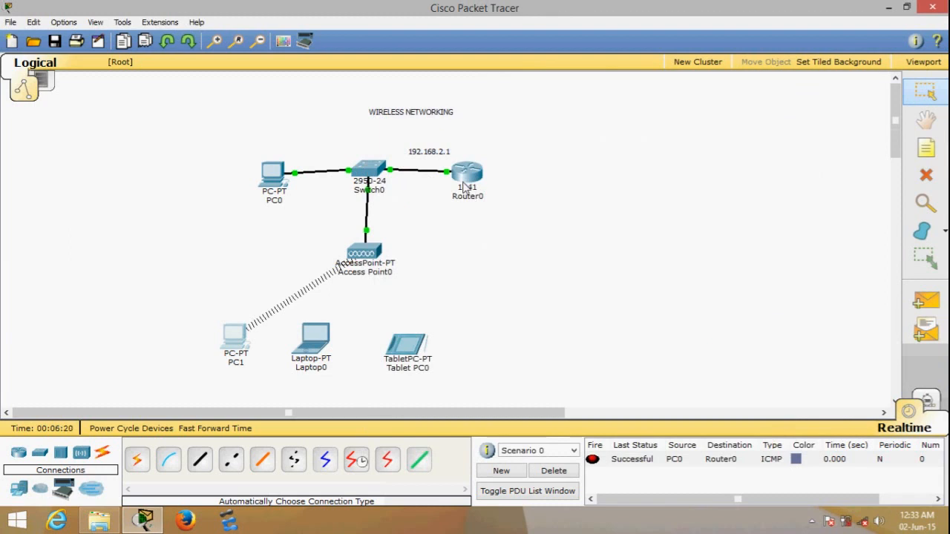
{"action": "double_click", "coordinate": [244, 339]}
{"action": "mouse_move", "coordinate": [143, 519]}
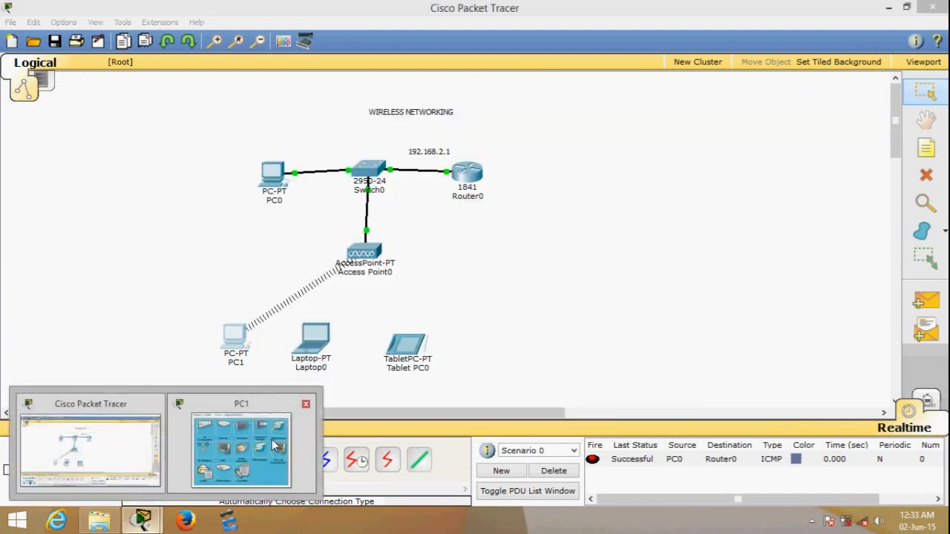
{"action": "left_click", "coordinate": [253, 445]}
{"action": "left_click", "coordinate": [682, 95]}
Step: Send a simple PDU from PC1 to Router0 and clear all PDUs from Scenario 0
{"action": "left_click", "coordinate": [925, 299]}
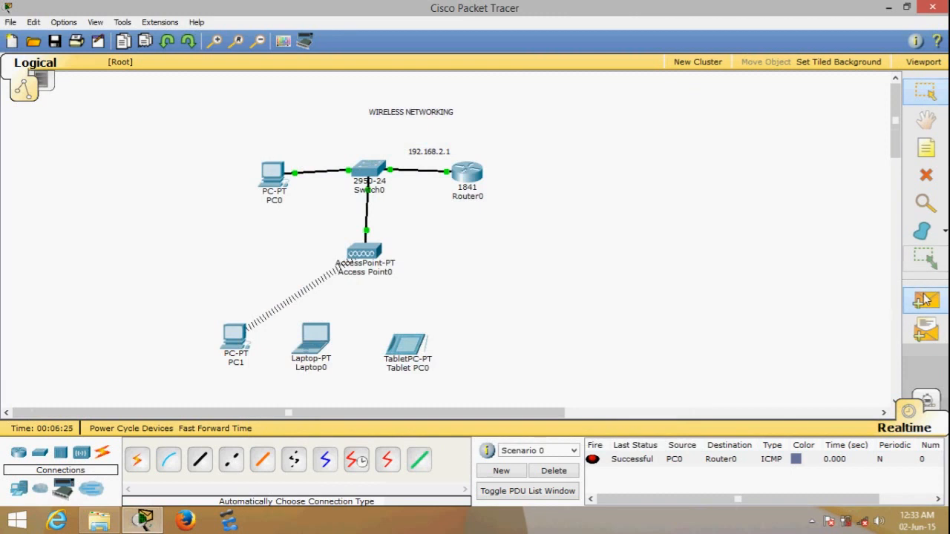
{"action": "left_click", "coordinate": [240, 334]}
{"action": "left_click", "coordinate": [467, 176]}
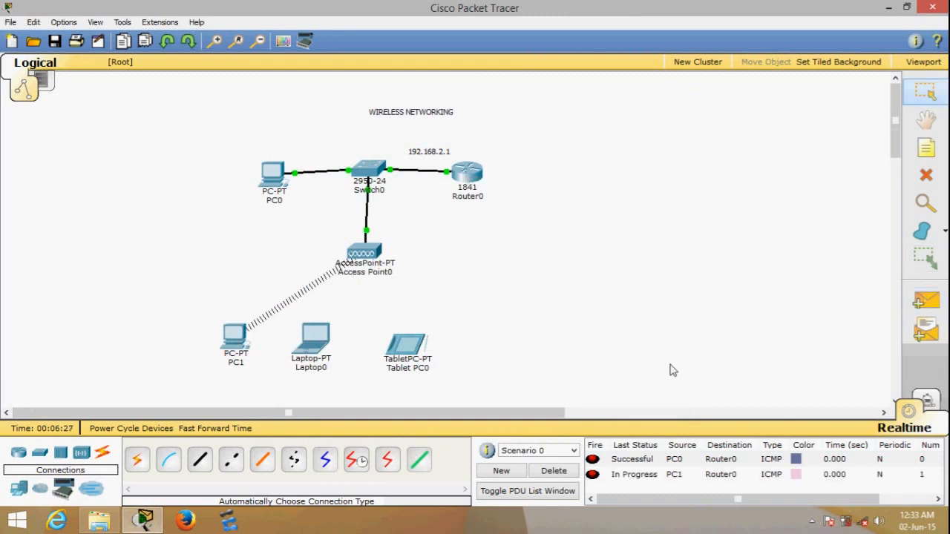
{"action": "left_click", "coordinate": [564, 471]}
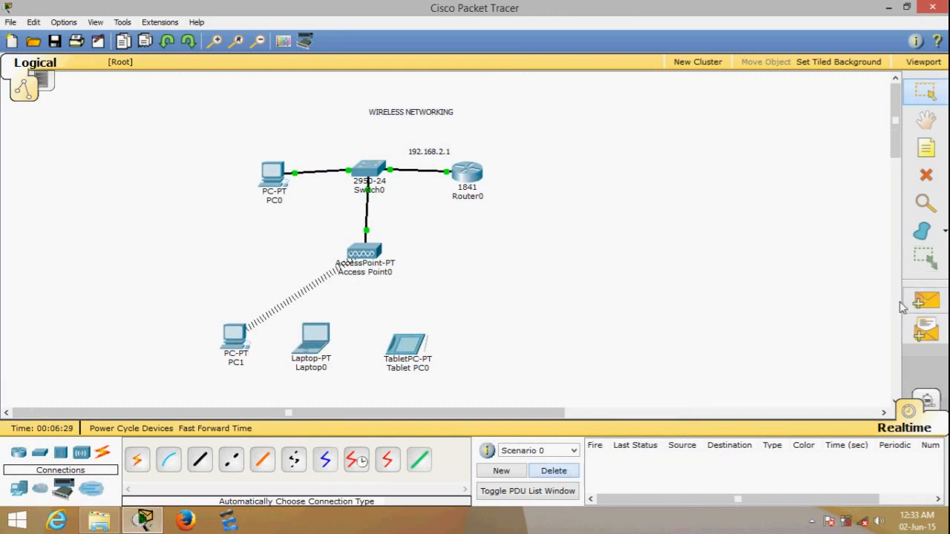
Step: Repeat the simple PDU test from PC1 to Router0 and delete its scenario entry
{"action": "left_click", "coordinate": [926, 300]}
{"action": "left_click", "coordinate": [237, 349]}
{"action": "left_click", "coordinate": [468, 176]}
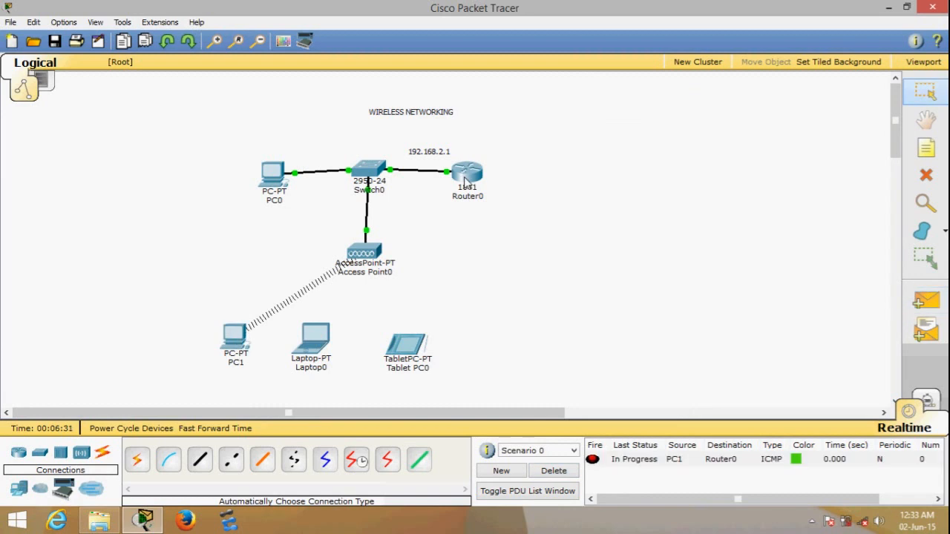
{"action": "left_click", "coordinate": [564, 470]}
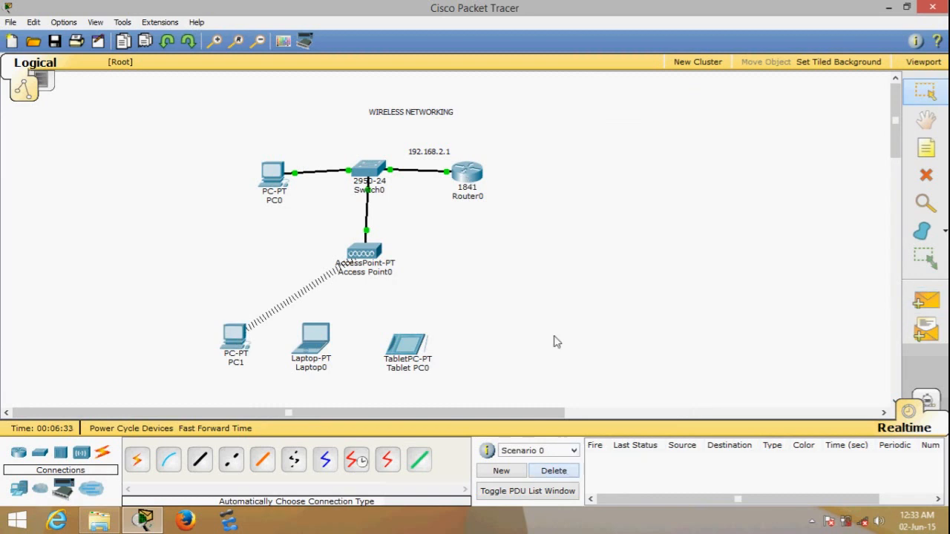
Step: Examine Access Point0's Port 1 wireless settings and Port 0 Ethernet settings, and close its window
{"action": "left_click", "coordinate": [233, 336]}
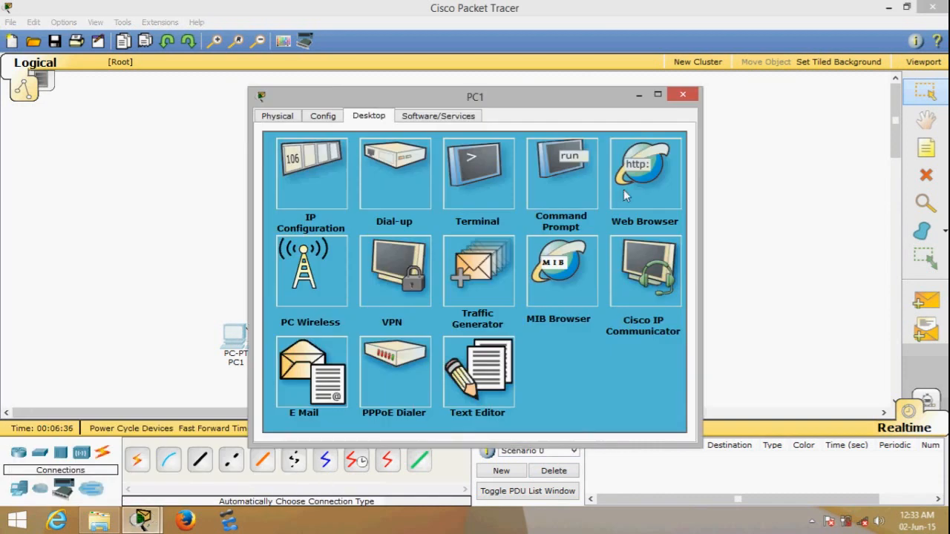
{"action": "left_click", "coordinate": [683, 94]}
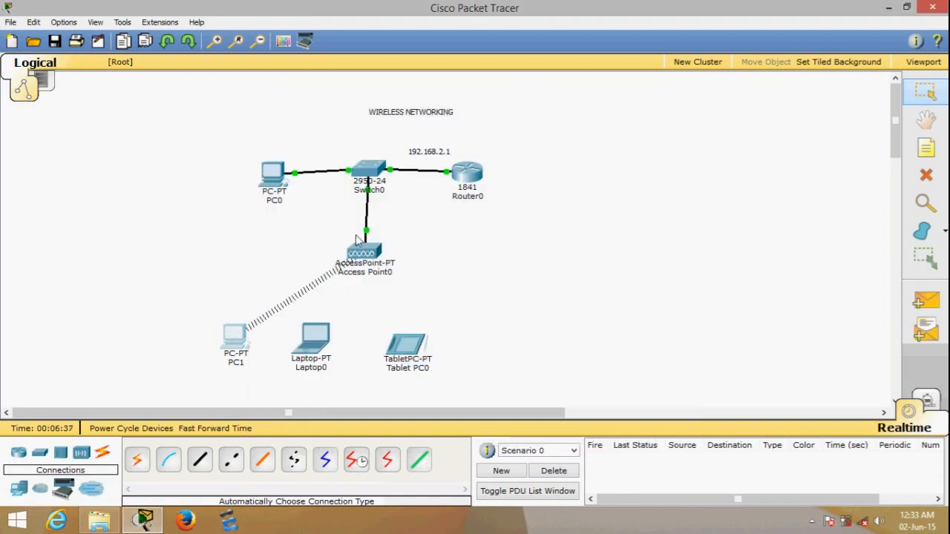
{"action": "left_click", "coordinate": [364, 249]}
{"action": "left_click", "coordinate": [287, 117]}
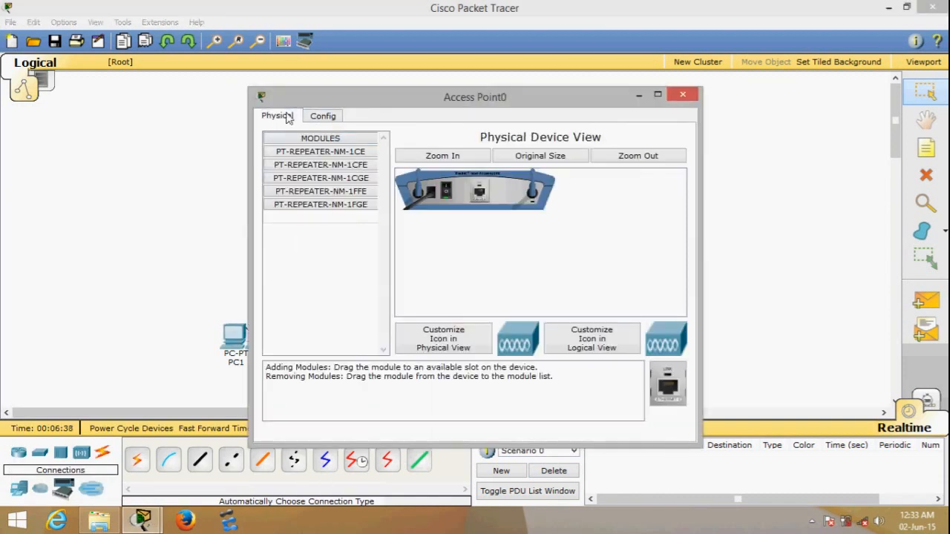
{"action": "left_click", "coordinate": [325, 117]}
{"action": "left_click", "coordinate": [336, 191]}
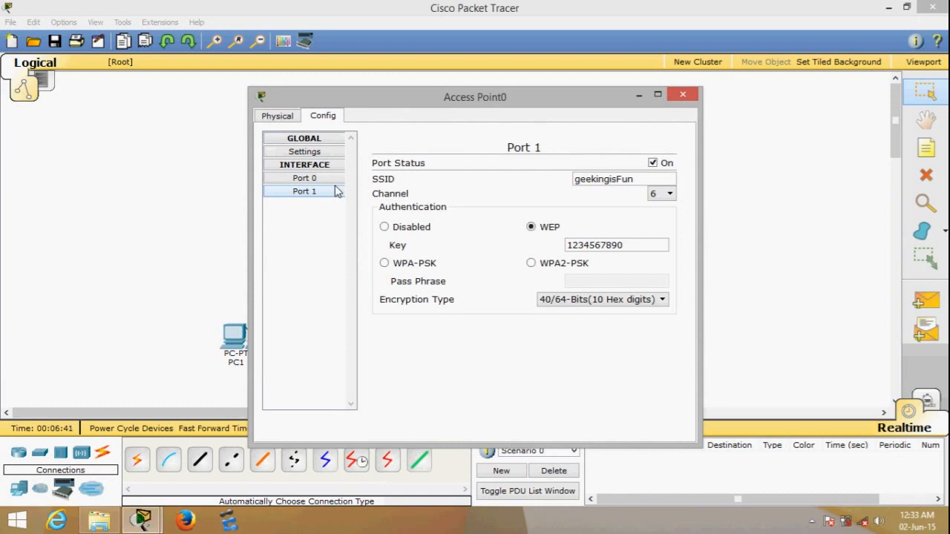
{"action": "left_click", "coordinate": [333, 183]}
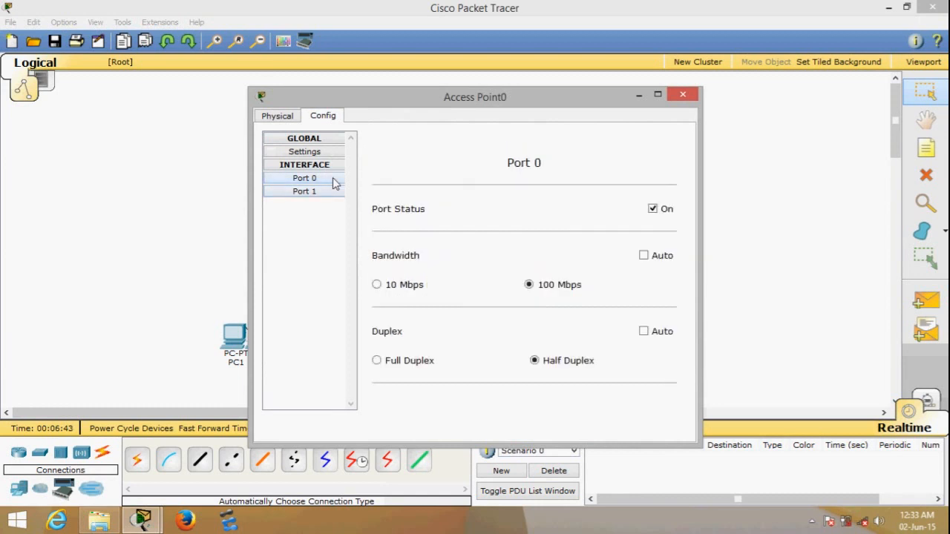
{"action": "left_click", "coordinate": [683, 94]}
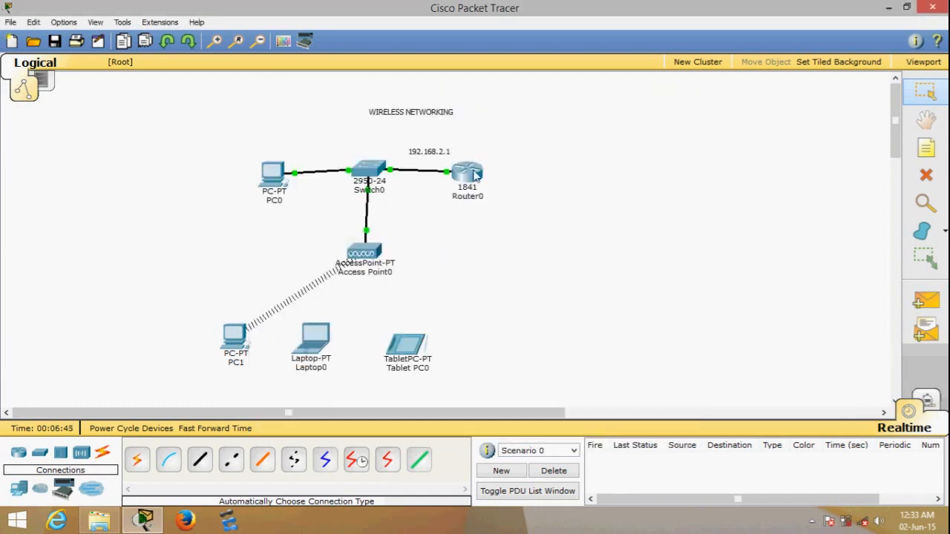
Step: Give PC1 the static IP address 192.168.2.20 with subnet mask 255.255.255.0, fill in its default gateway, and close PC1
{"action": "left_click", "coordinate": [233, 340]}
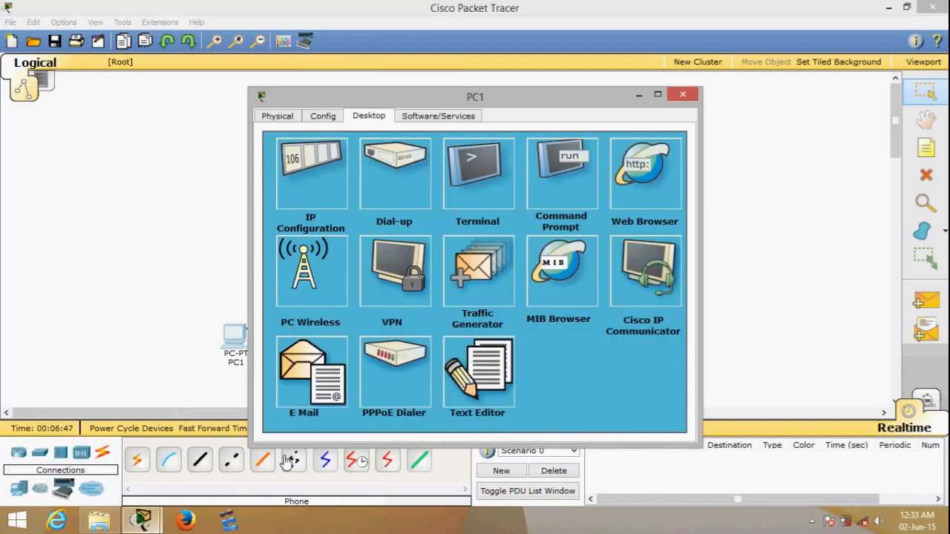
{"action": "left_click", "coordinate": [312, 174]}
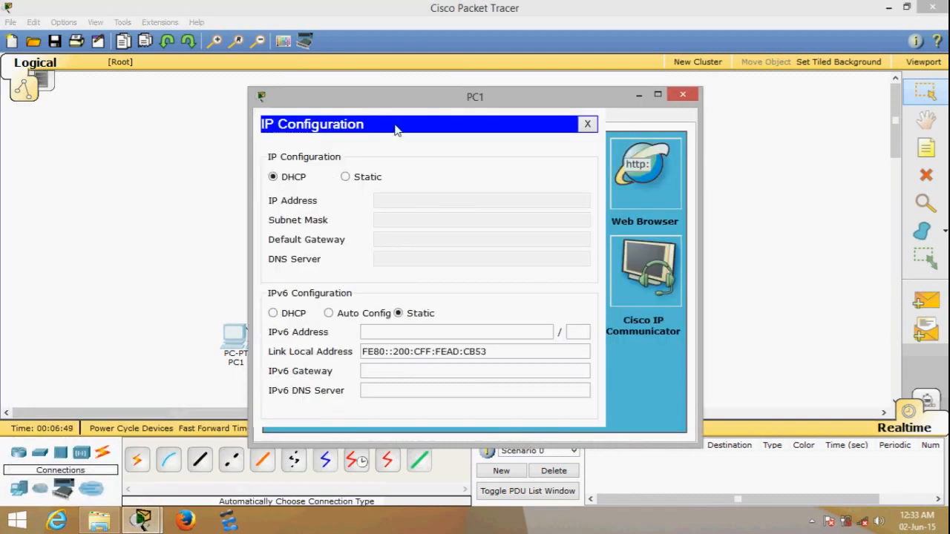
{"action": "left_click_drag", "start_coordinate": [398, 104], "coordinate": [636, 141]}
{"action": "left_click", "coordinate": [605, 211]}
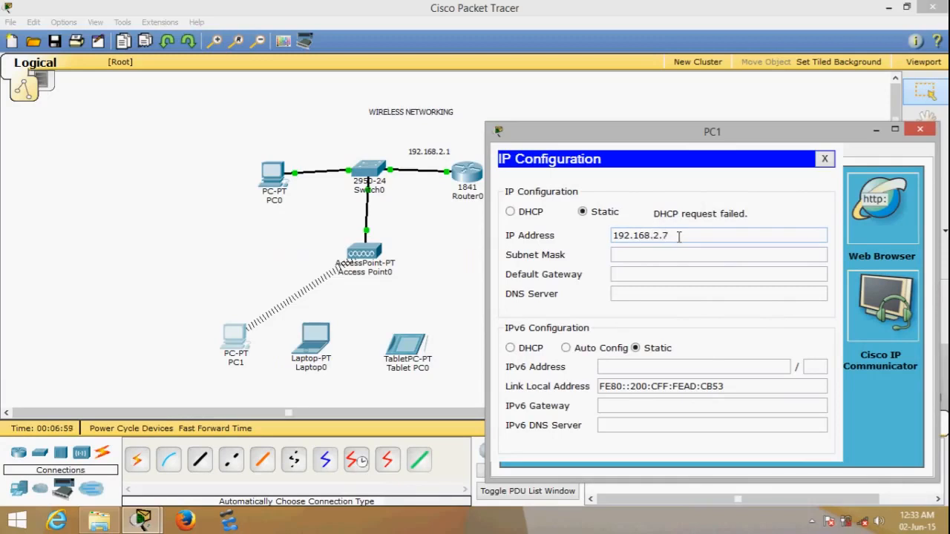
{"action": "type", "text": "0"}
{"action": "left_click", "coordinate": [715, 252]}
{"action": "left_click", "coordinate": [717, 276]}
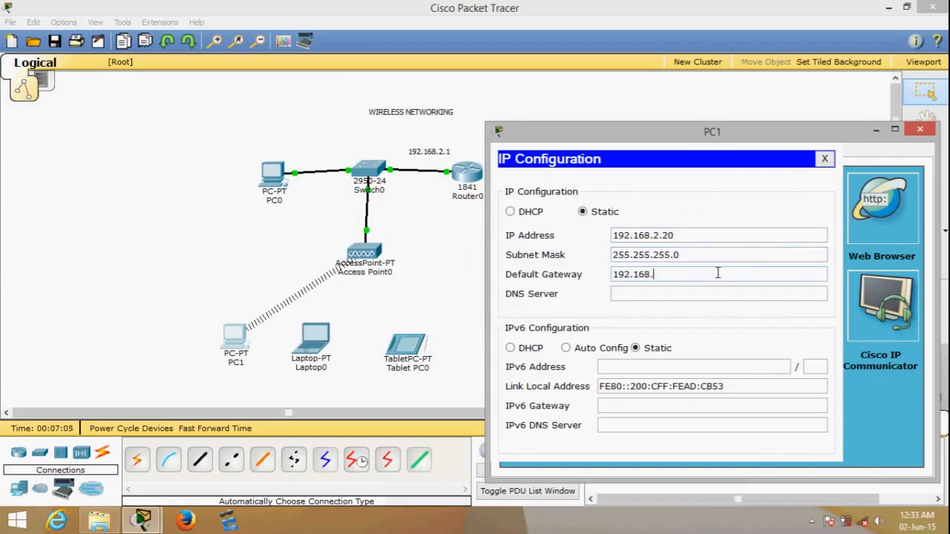
{"action": "left_click", "coordinate": [920, 129]}
Step: Send a simple PDU from PC1 to Router0 to test the connection with the static address
{"action": "left_click", "coordinate": [925, 300]}
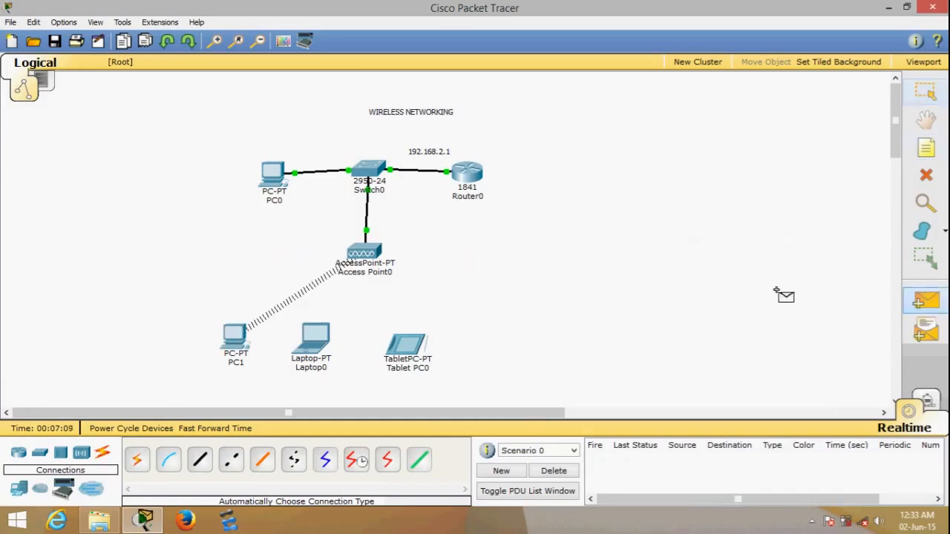
{"action": "left_click", "coordinate": [236, 341]}
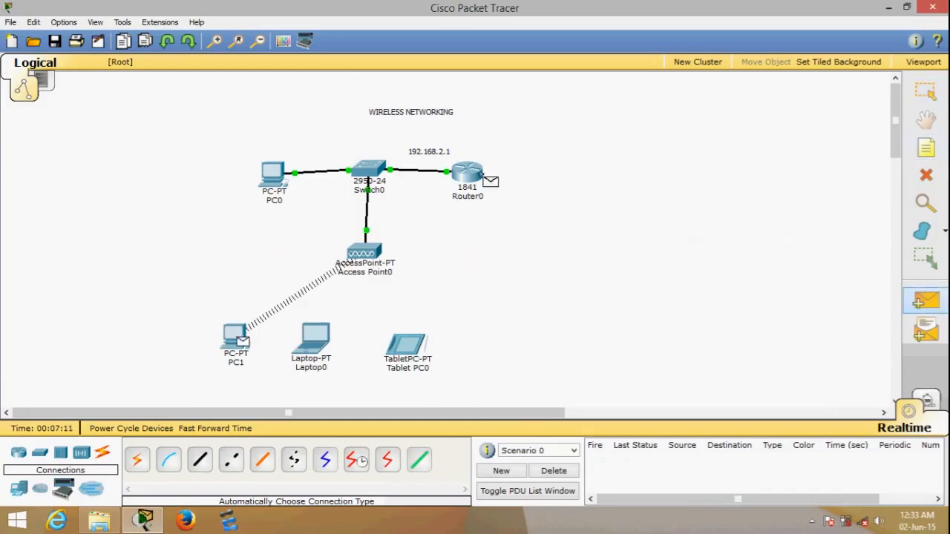
{"action": "left_click", "coordinate": [468, 177]}
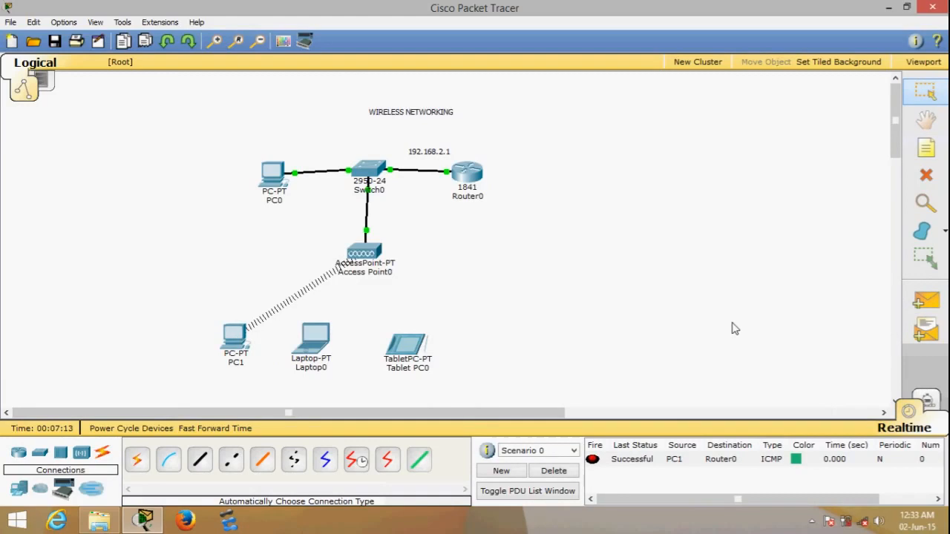
Step: Dismiss Laptop0's mail screens and check its IP configuration
{"action": "left_click", "coordinate": [310, 343]}
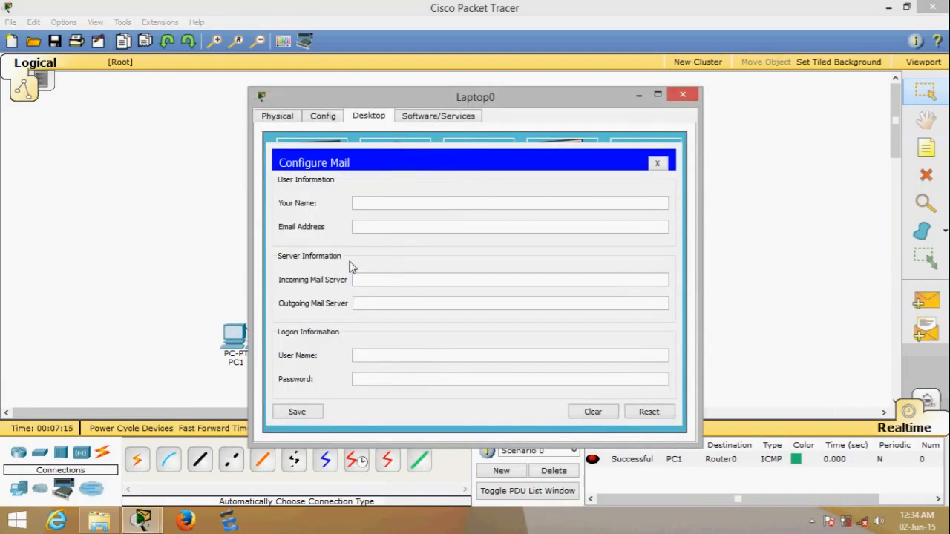
{"action": "left_click", "coordinate": [657, 164]}
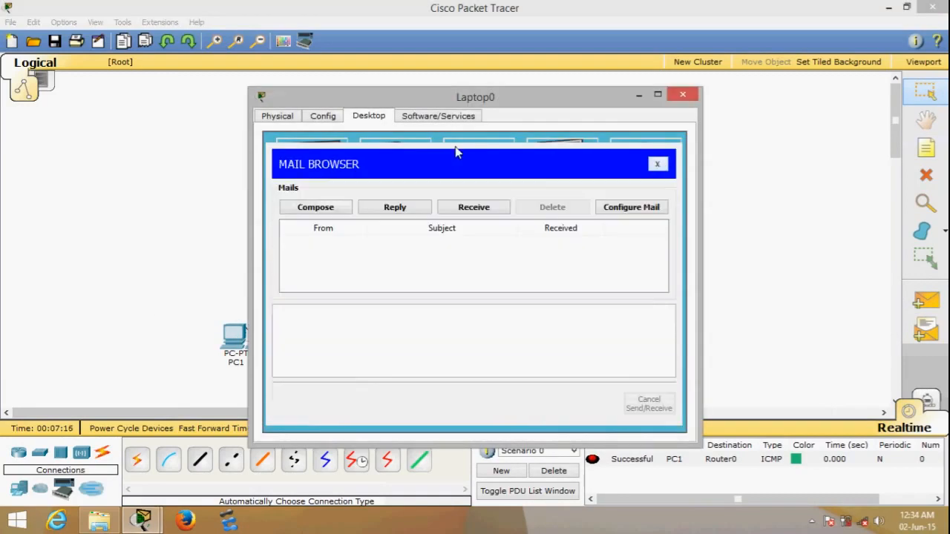
{"action": "left_click", "coordinate": [657, 165]}
{"action": "left_click", "coordinate": [311, 169]}
{"action": "left_click_drag", "start_coordinate": [458, 102], "coordinate": [682, 137]}
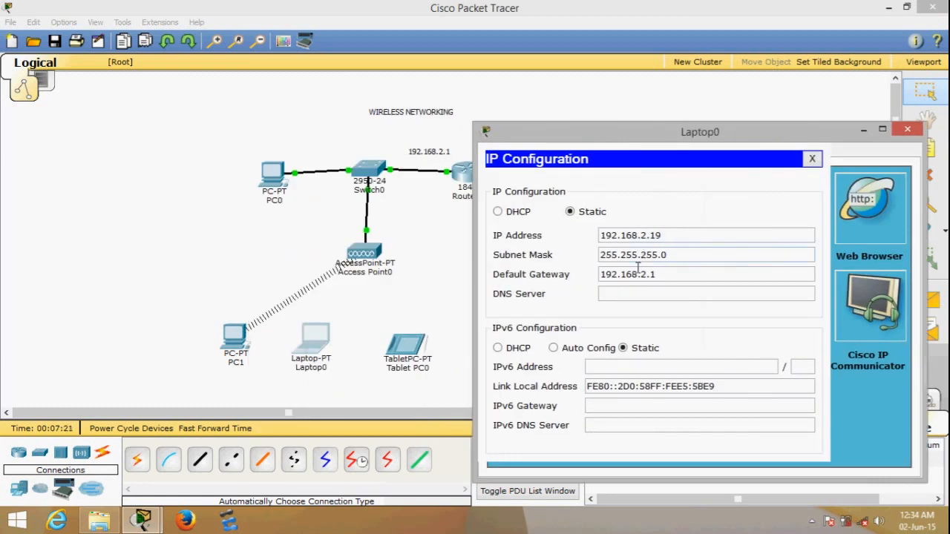
{"action": "left_click", "coordinate": [811, 159]}
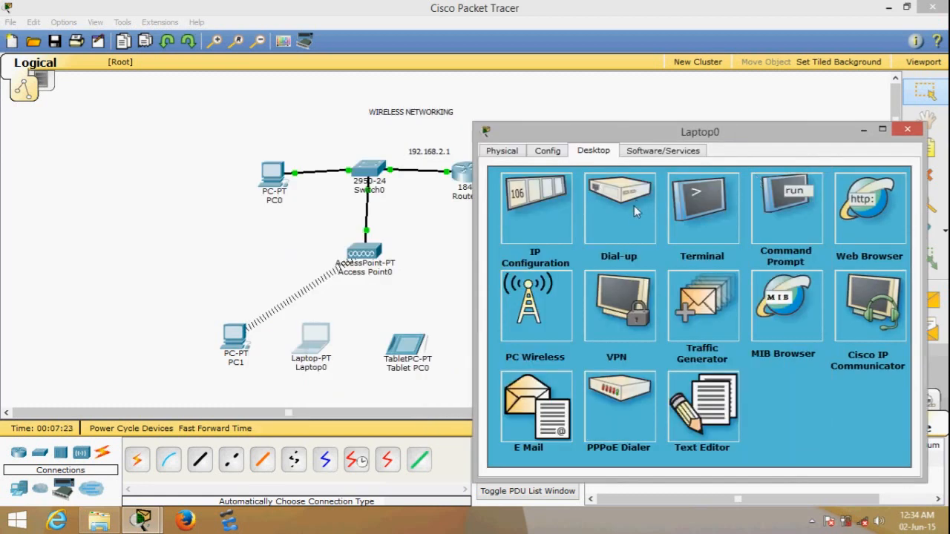
Step: Try to open the PC Wireless utility on Laptop0
{"action": "left_click", "coordinate": [535, 312]}
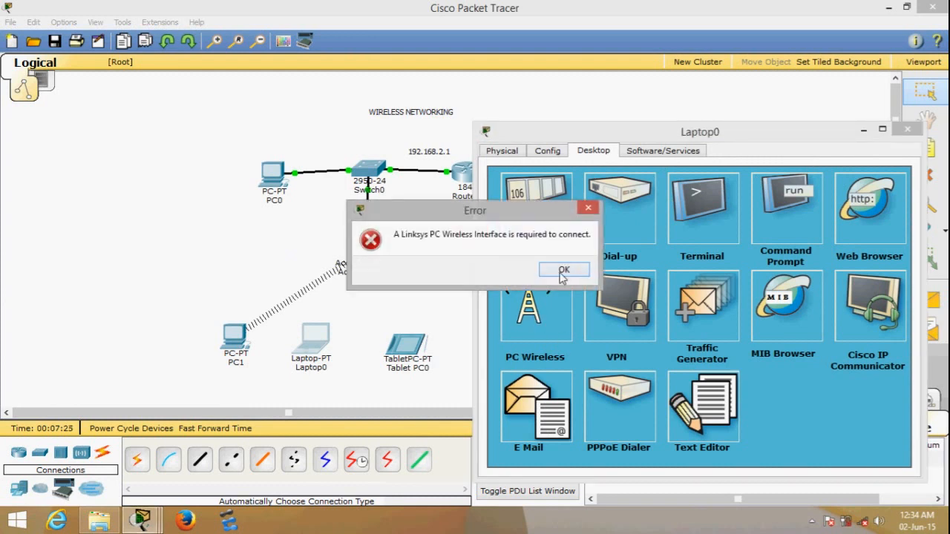
{"action": "left_click", "coordinate": [564, 270]}
{"action": "left_click", "coordinate": [545, 318]}
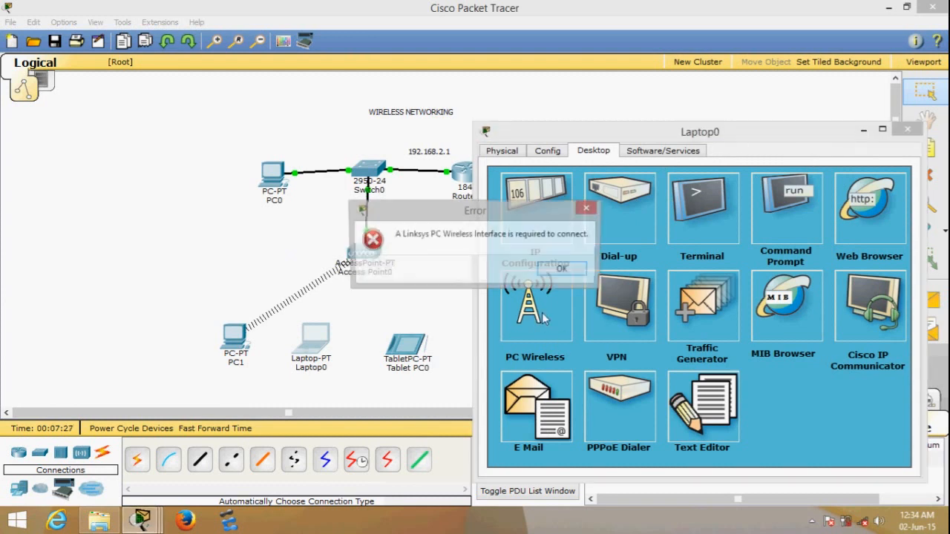
{"action": "left_click", "coordinate": [563, 269]}
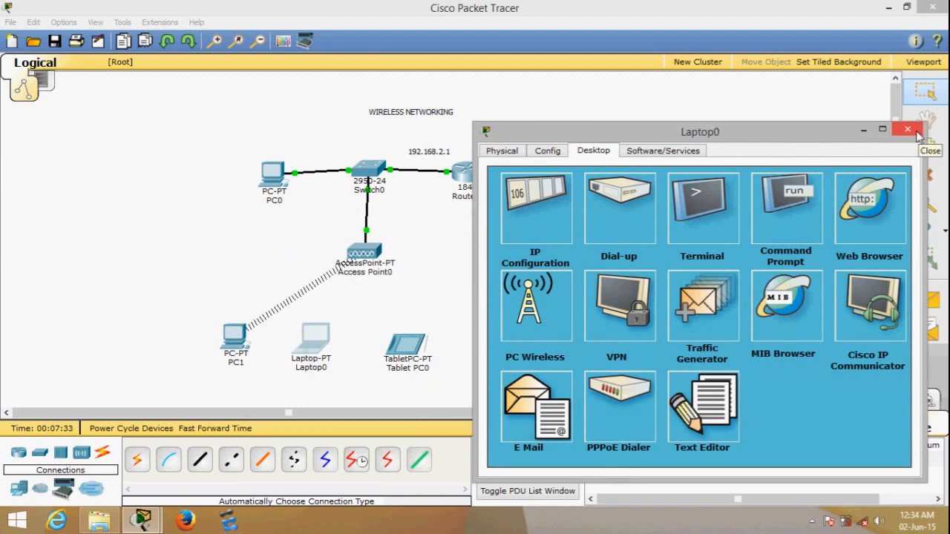
Step: Power off Laptop0, replace its installed network module with the Linksys-WPC300N wireless module, and power it back on
{"action": "left_click", "coordinate": [512, 150]}
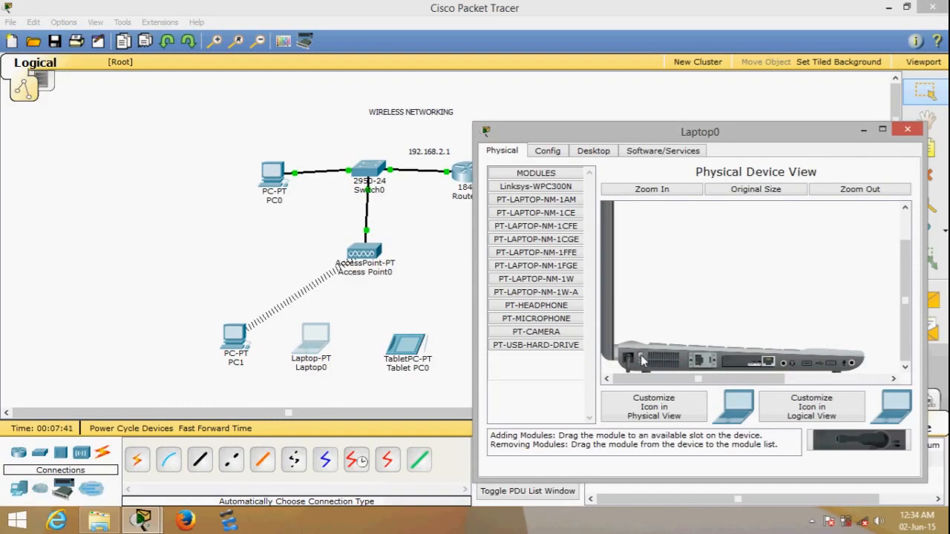
{"action": "left_click", "coordinate": [640, 356]}
{"action": "left_click_drag", "start_coordinate": [751, 363], "coordinate": [540, 366]}
{"action": "left_click_drag", "start_coordinate": [741, 366], "coordinate": [546, 320]}
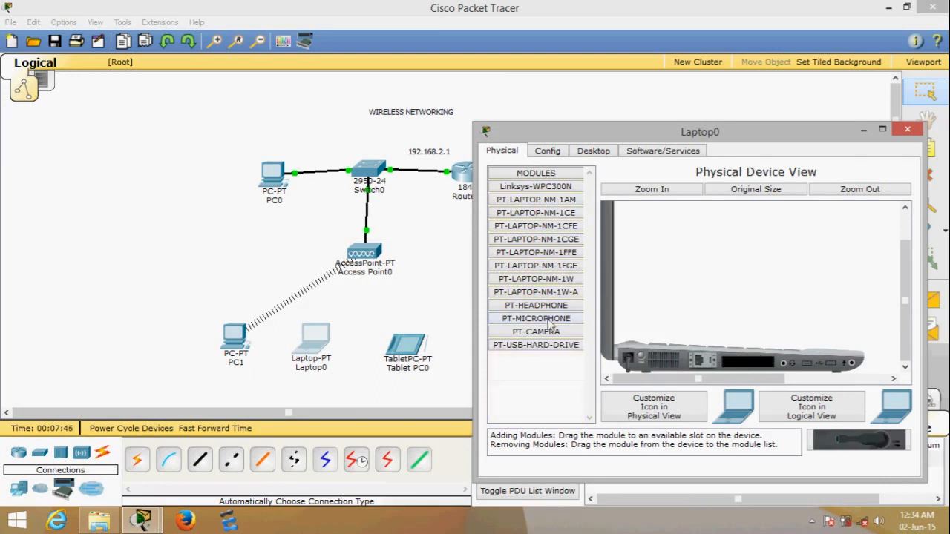
{"action": "left_click_drag", "start_coordinate": [540, 190], "coordinate": [749, 362]}
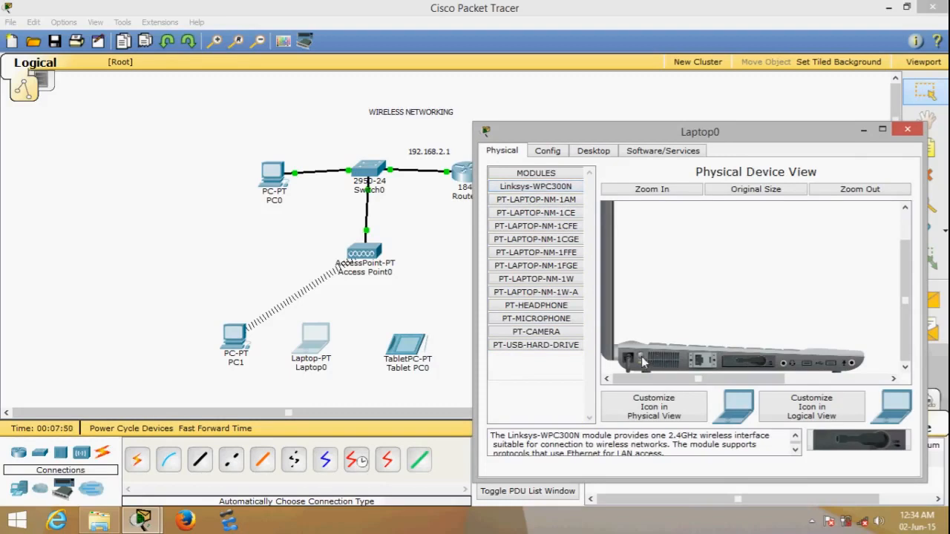
{"action": "scroll", "coordinate": [664, 282], "scroll_direction": "up", "scroll_amount": 3}
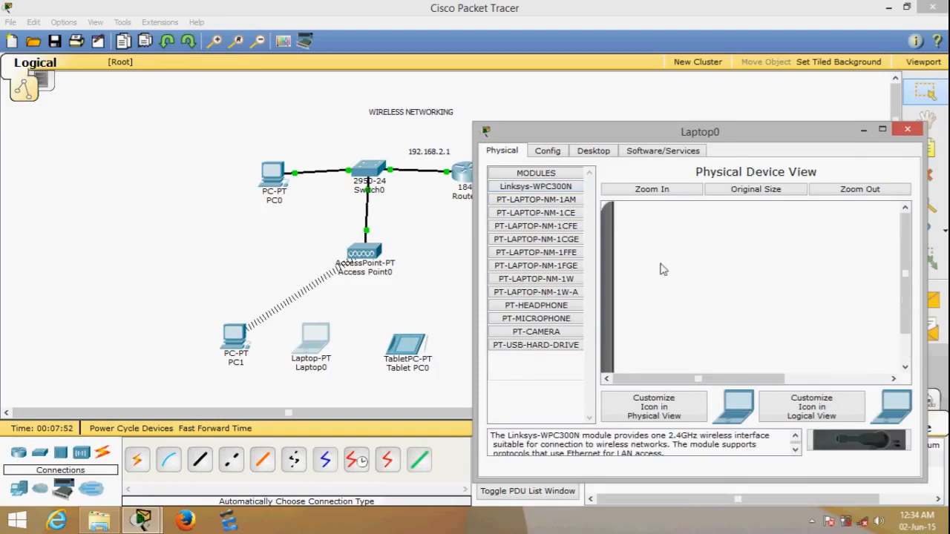
Step: Open Laptop0's PC Wireless utility and request a connection to the geekingisFun network
{"action": "left_click", "coordinate": [594, 151]}
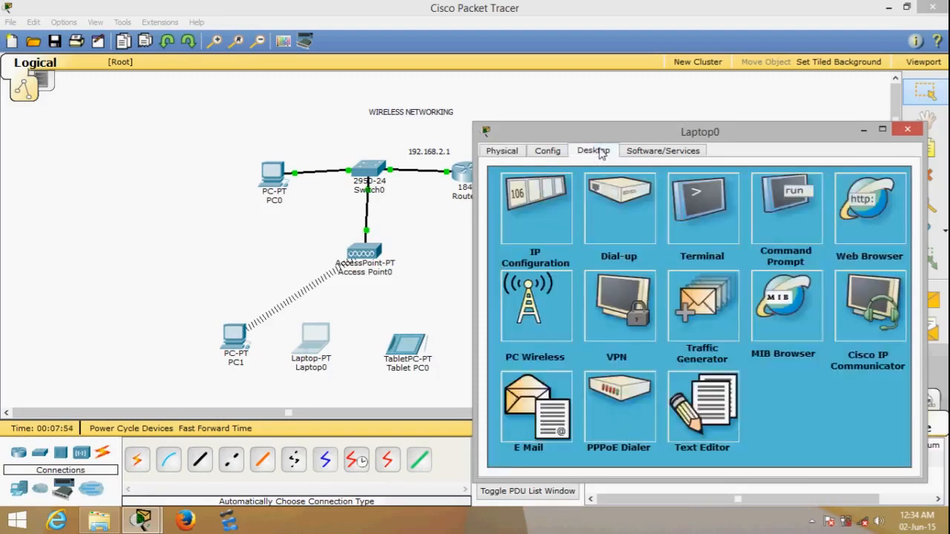
{"action": "left_click", "coordinate": [529, 311]}
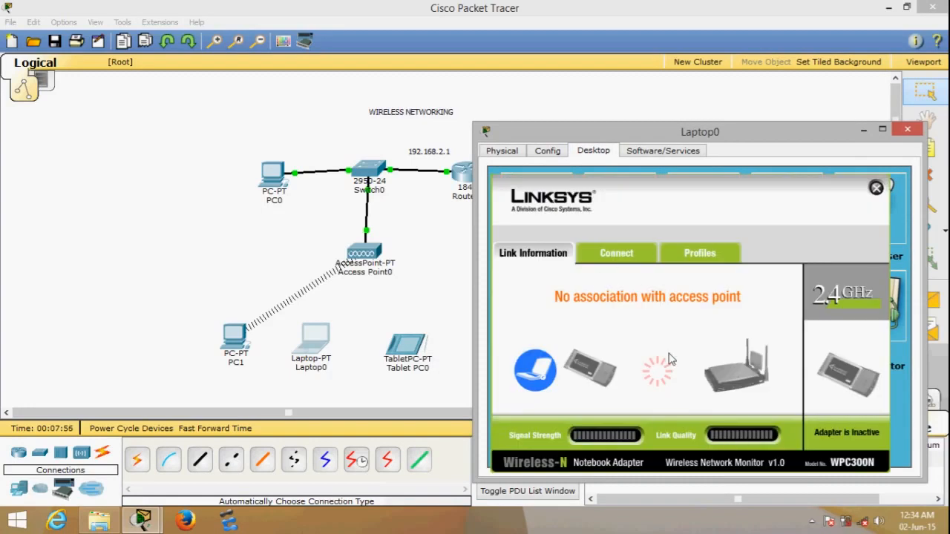
{"action": "left_click", "coordinate": [640, 256]}
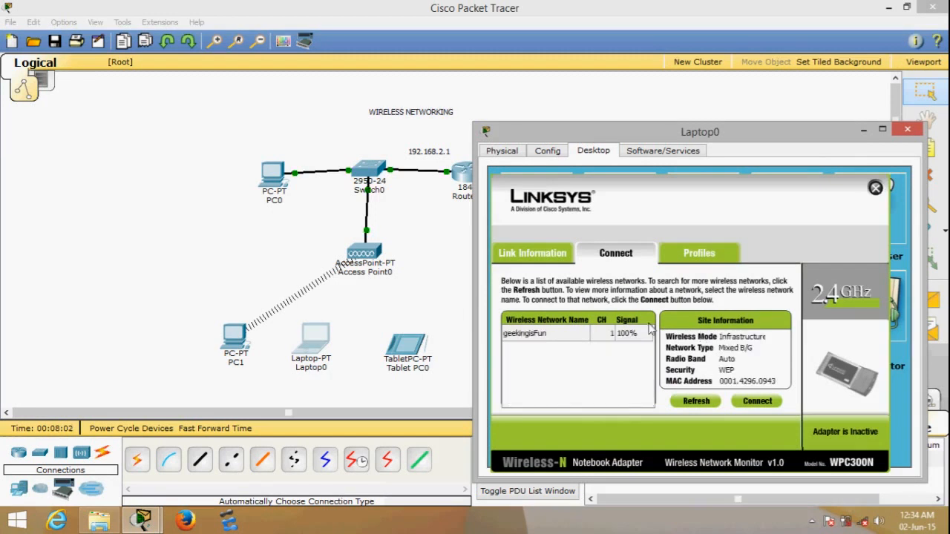
{"action": "left_click", "coordinate": [553, 335]}
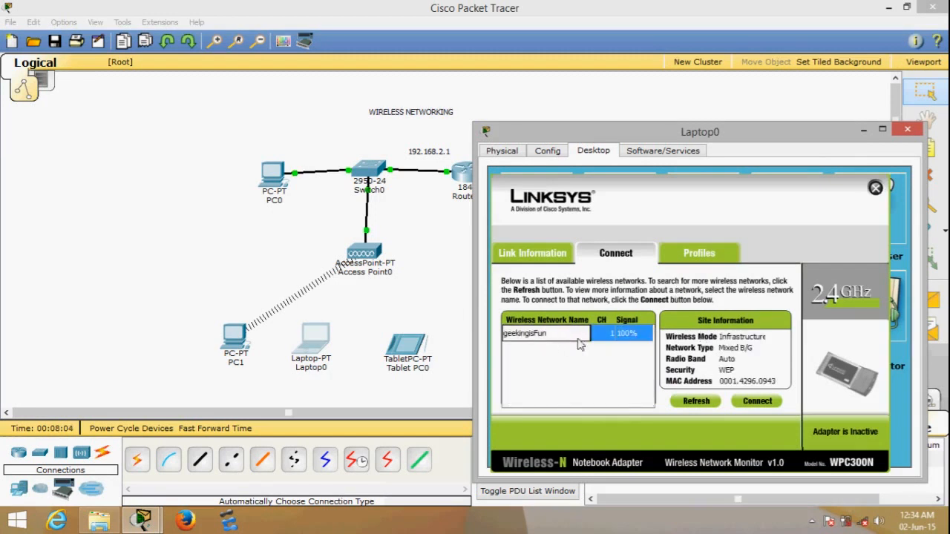
{"action": "left_click", "coordinate": [757, 401]}
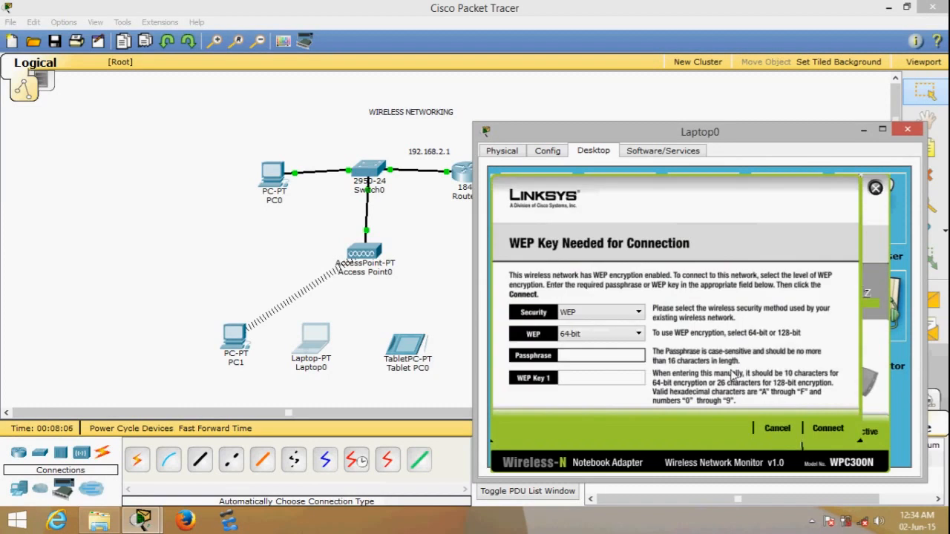
Step: Try to connect Laptop0 to geekingisFun with a nine-character WEP key
{"action": "left_click", "coordinate": [612, 377]}
{"action": "type", "text": "123456790"}
{"action": "left_click", "coordinate": [827, 428]}
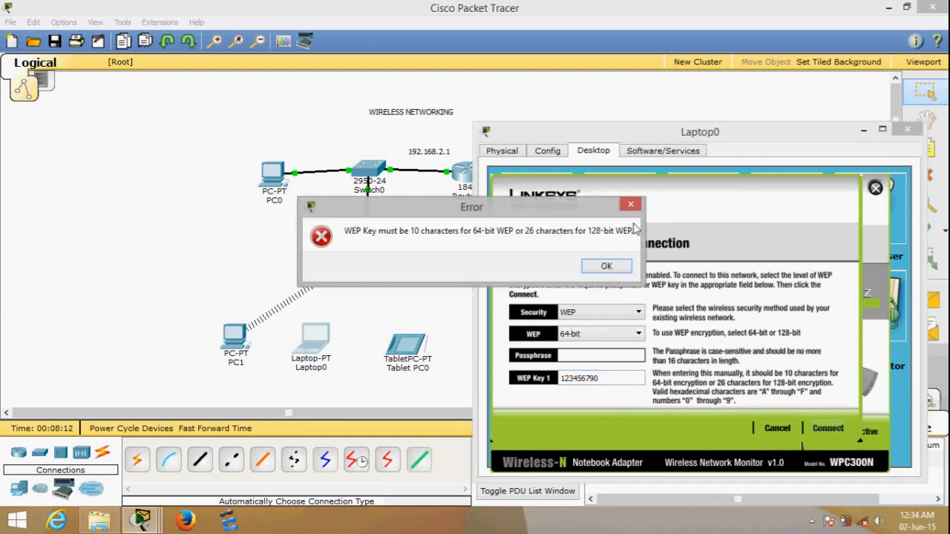
{"action": "left_click", "coordinate": [607, 267]}
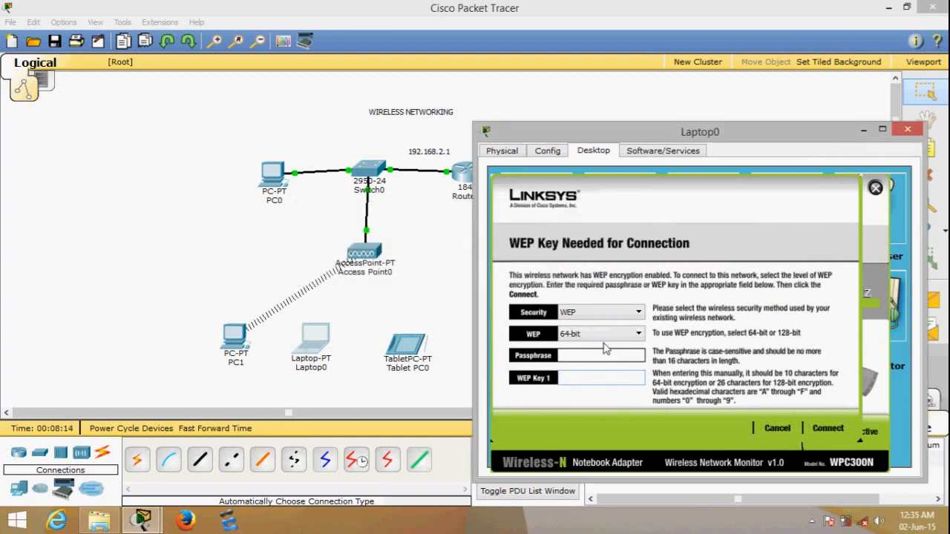
Step: Connect Laptop0 to geekingisFun by entering the full ten-character WEP key, and close the Laptop0 window
{"action": "type", "text": "1234567890"}
{"action": "left_click", "coordinate": [827, 428]}
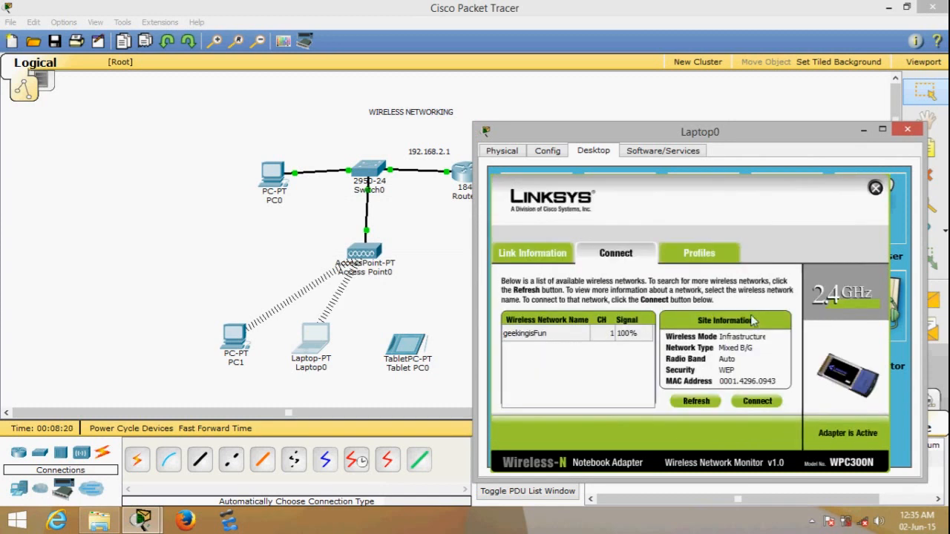
{"action": "left_click", "coordinate": [907, 129]}
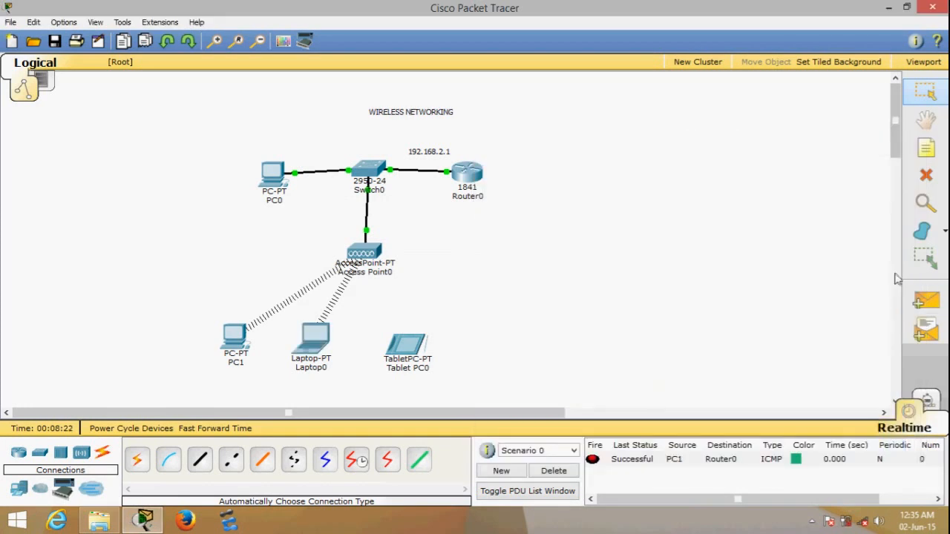
Step: Send a simple PDU from Laptop0 to Router0 and delete the PDU entries of Scenario 0
{"action": "left_click", "coordinate": [925, 300]}
{"action": "left_click", "coordinate": [317, 338]}
{"action": "left_click", "coordinate": [473, 187]}
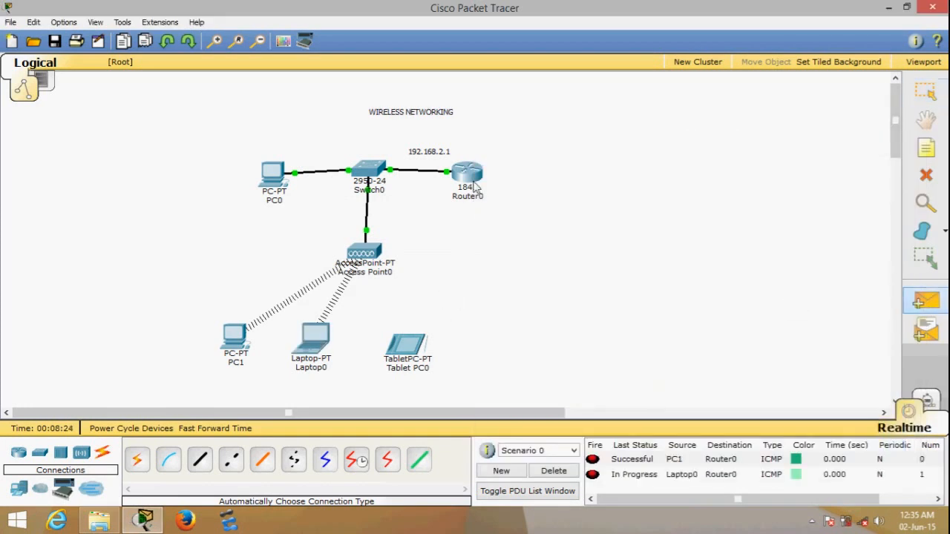
{"action": "left_click", "coordinate": [562, 473]}
Step: Give Laptop0 the static IP address 192.168.2.17, subnet mask 255.255.255.0 and default gateway 192.168.2.1, and close its window
{"action": "left_click", "coordinate": [315, 340]}
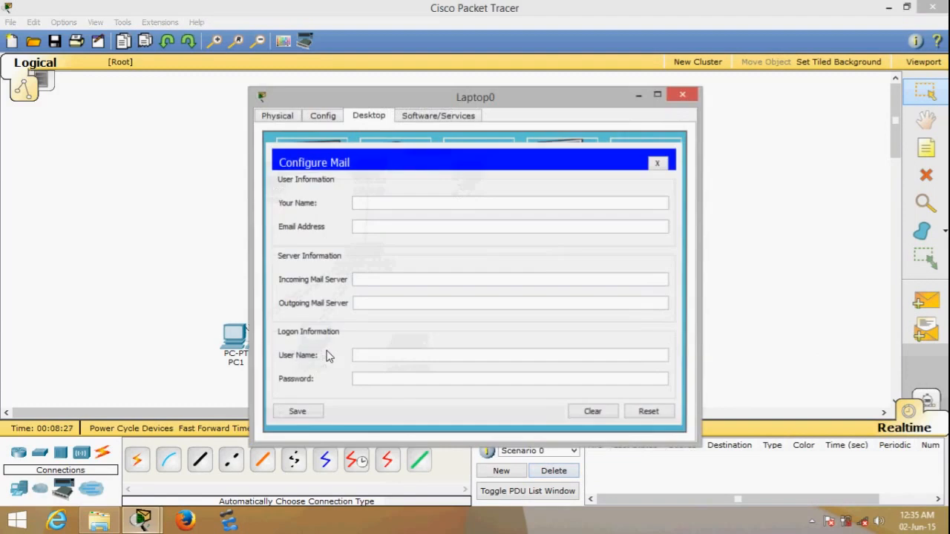
{"action": "left_click", "coordinate": [659, 164]}
{"action": "left_click", "coordinate": [657, 161]}
{"action": "left_click", "coordinate": [297, 183]}
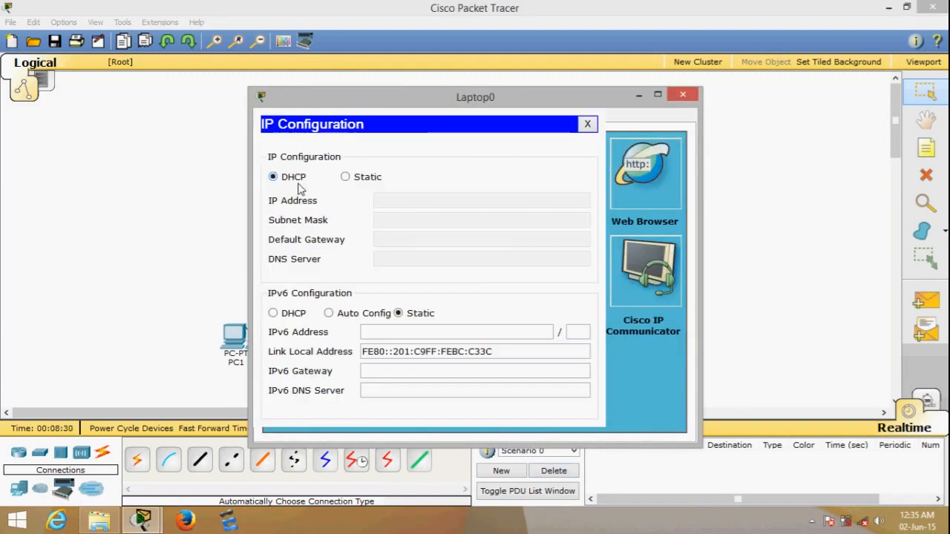
{"action": "left_click_drag", "start_coordinate": [407, 100], "coordinate": [695, 159]}
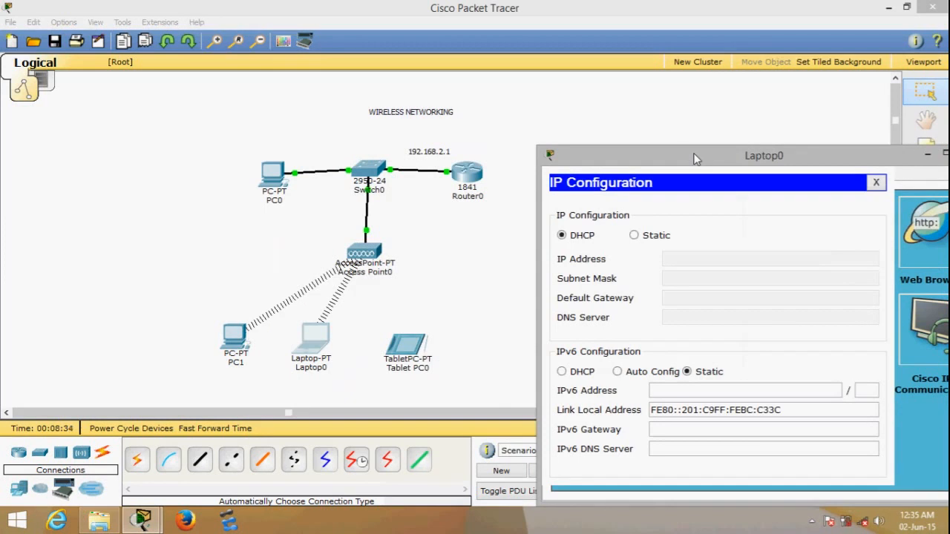
{"action": "left_click", "coordinate": [634, 235]}
{"action": "left_click", "coordinate": [734, 258]}
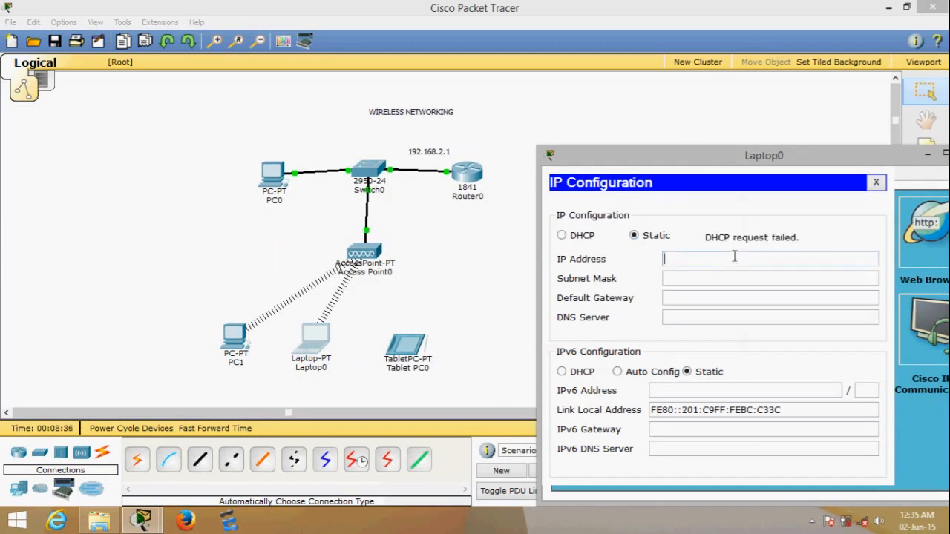
{"action": "type", "text": "192.168.2.17"}
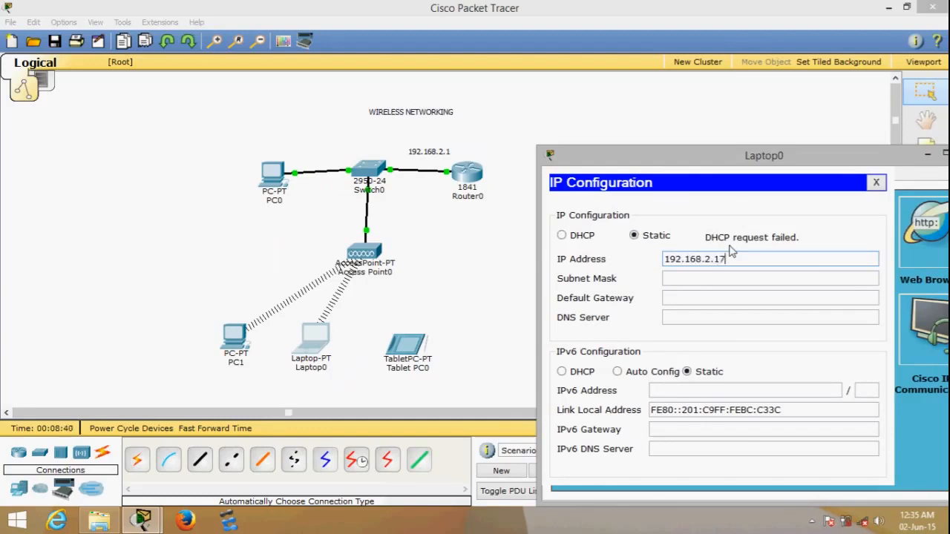
{"action": "left_click", "coordinate": [708, 279]}
{"action": "left_click", "coordinate": [727, 300]}
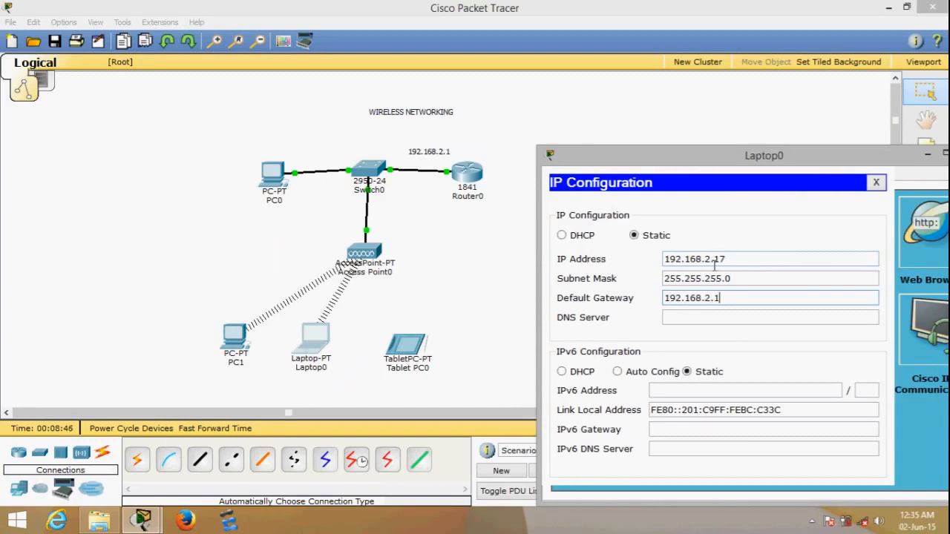
{"action": "left_click_drag", "start_coordinate": [728, 161], "coordinate": [567, 173]}
{"action": "left_click", "coordinate": [801, 167]}
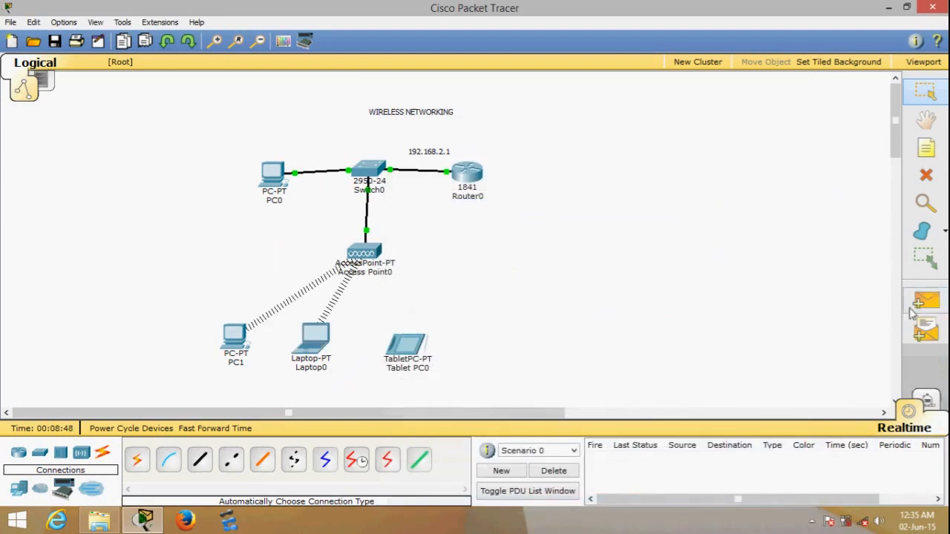
Step: Send simple PDUs from Laptop0 to Router0 and from Laptop0 to PC0, and delete the PDU entries of Scenario 0
{"action": "left_click", "coordinate": [923, 303]}
{"action": "left_click", "coordinate": [314, 338]}
{"action": "left_click", "coordinate": [483, 182]}
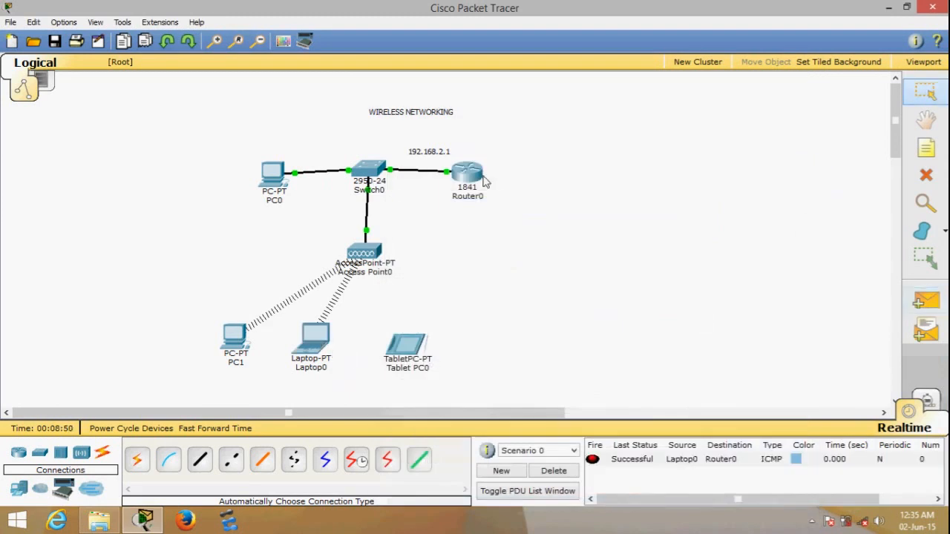
{"action": "left_click", "coordinate": [923, 303]}
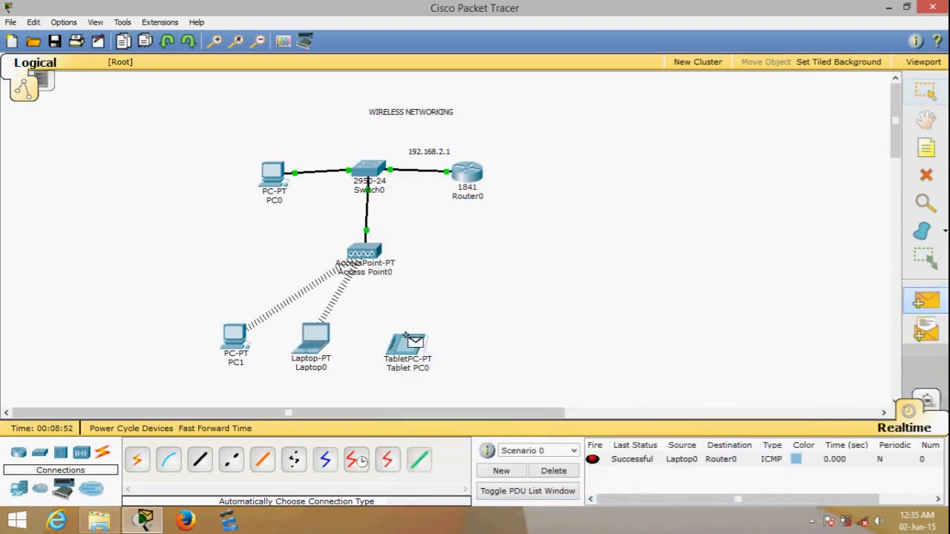
{"action": "left_click", "coordinate": [320, 342]}
{"action": "left_click", "coordinate": [282, 184]}
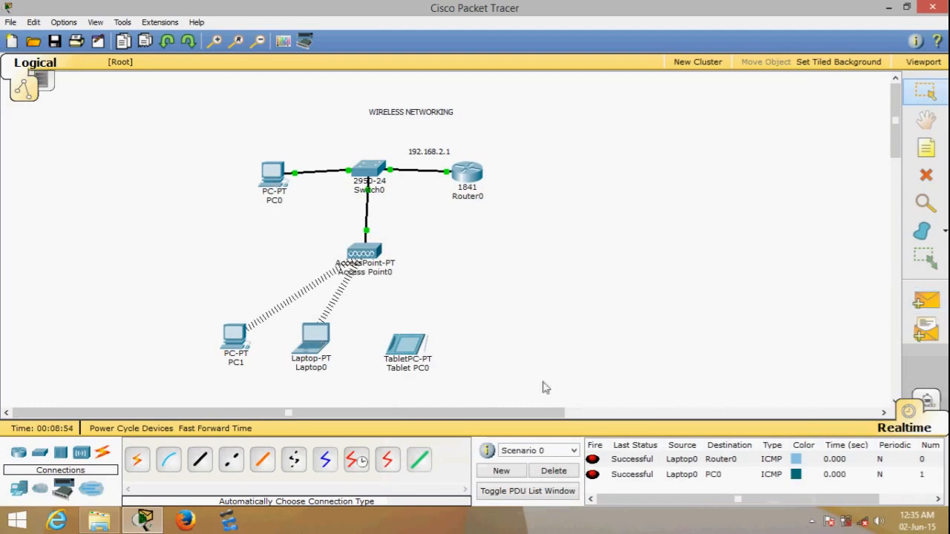
{"action": "left_click", "coordinate": [570, 476]}
Step: Send a simple PDU from PC0 to Laptop0 and clear the PDU entry from Scenario 0
{"action": "left_click", "coordinate": [925, 302]}
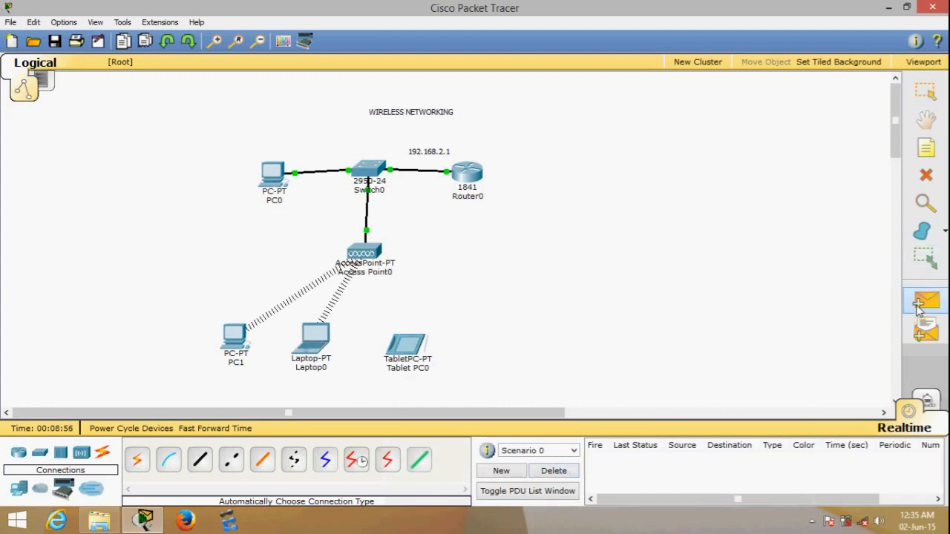
{"action": "left_click", "coordinate": [273, 174]}
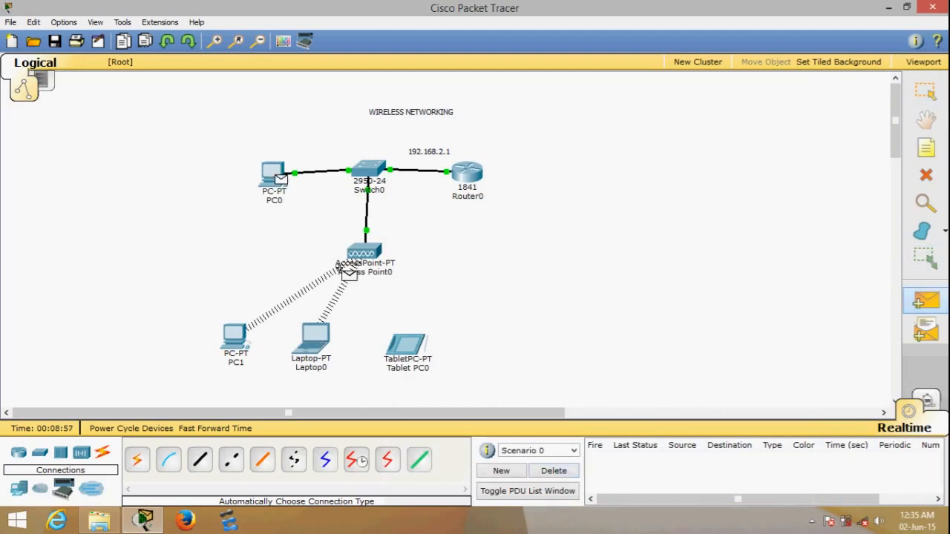
{"action": "left_click", "coordinate": [326, 346]}
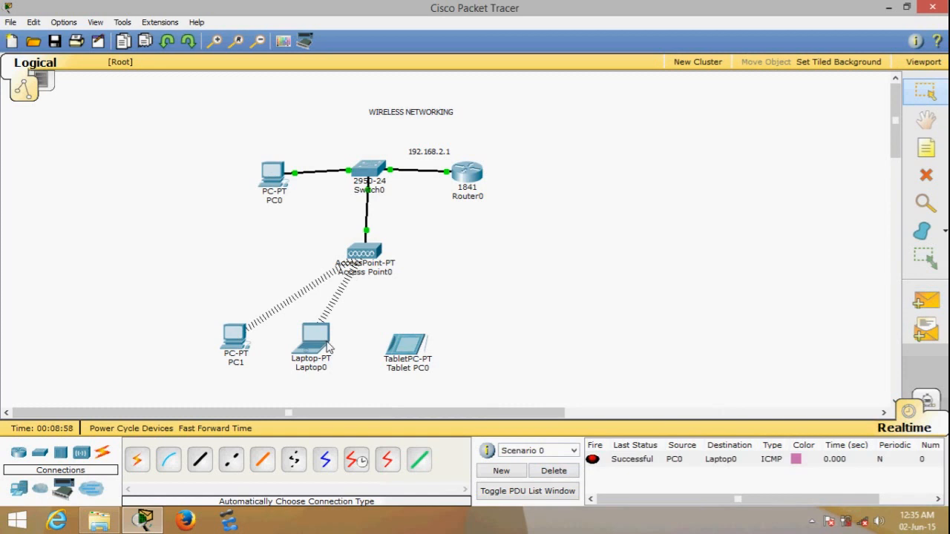
{"action": "left_click", "coordinate": [558, 473]}
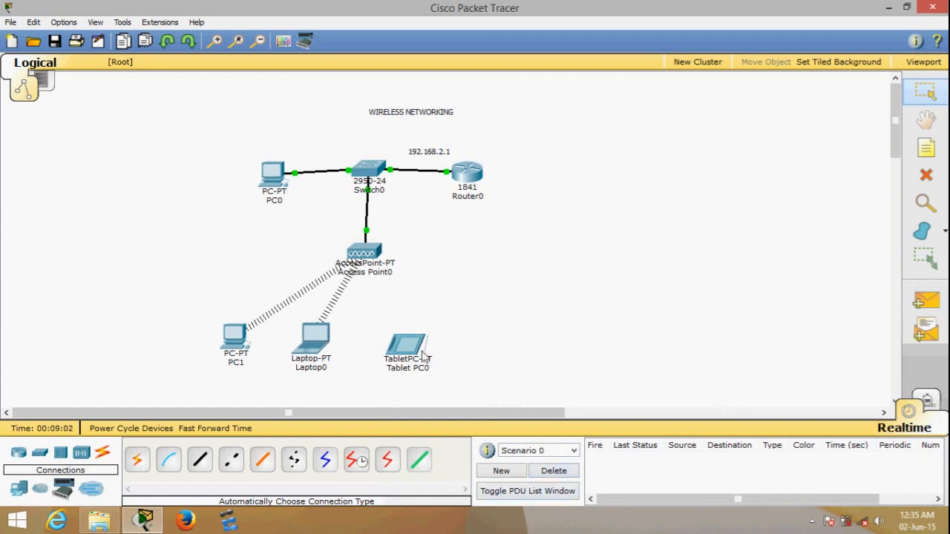
Step: Switch Tablet PC0's IP configuration to static and assign the IP address 192.168.2.25
{"action": "mouse_move", "coordinate": [413, 359]}
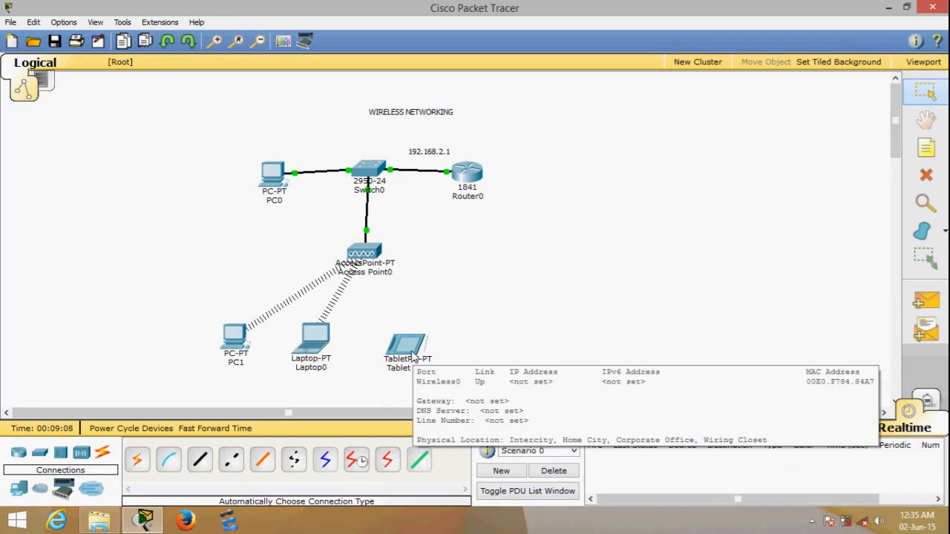
{"action": "left_click", "coordinate": [406, 345]}
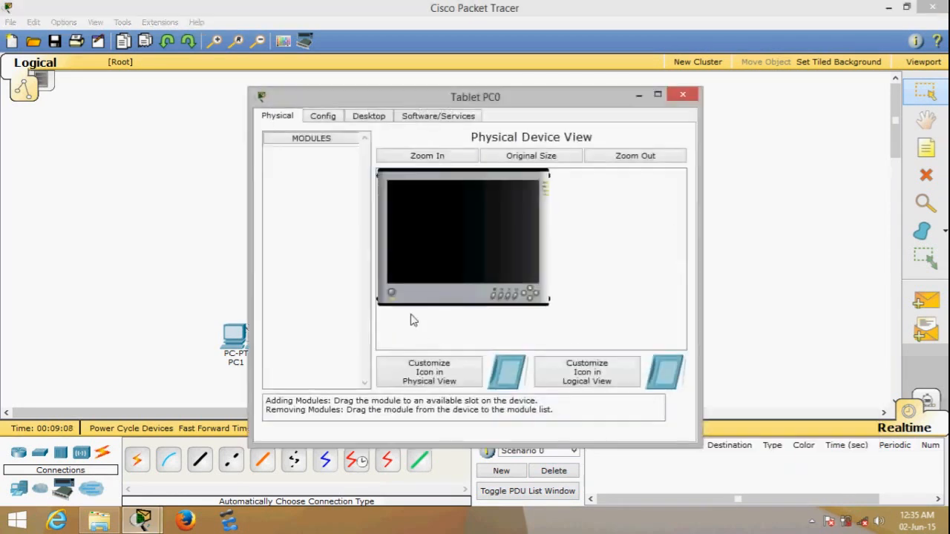
{"action": "left_click", "coordinate": [324, 116]}
{"action": "left_click", "coordinate": [369, 117]}
{"action": "left_click", "coordinate": [307, 172]}
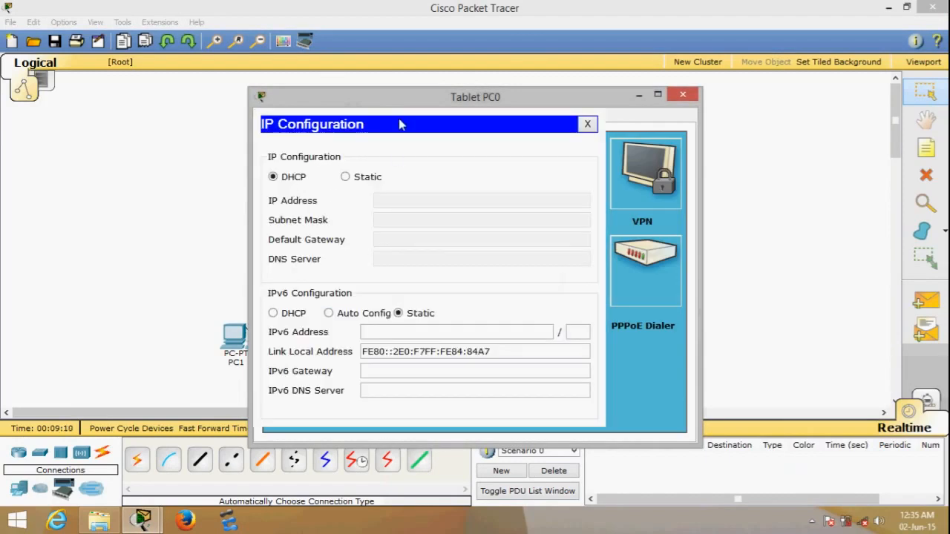
{"action": "left_click_drag", "start_coordinate": [399, 96], "coordinate": [605, 126]}
{"action": "left_click", "coordinate": [576, 206]}
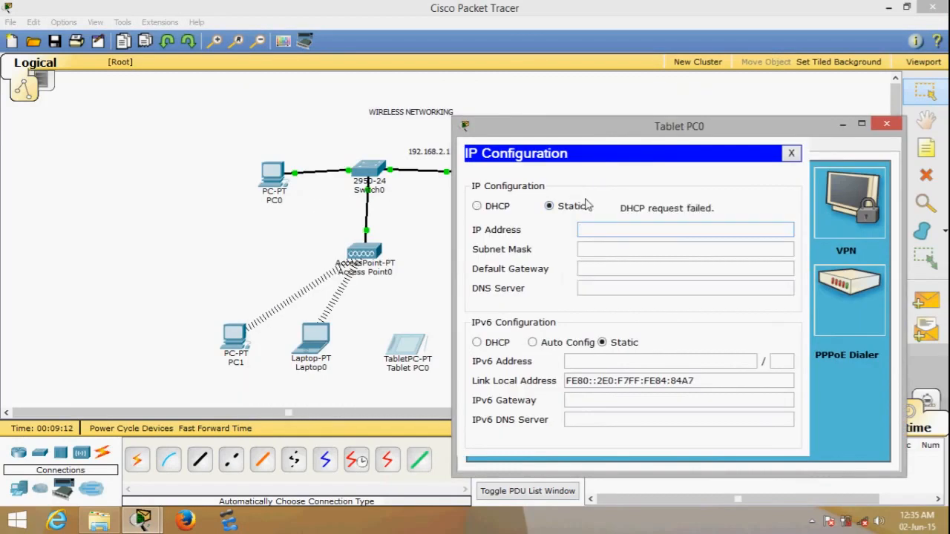
{"action": "type", "text": "192.168.1"}
{"action": "key", "text": "BackSpace"}
{"action": "type", "text": "2.25"}
Step: Fill in Tablet PC0's subnet mask 255.255.255.0 and default gateway 192.168.2.1, and close its IP configuration
{"action": "left_click", "coordinate": [583, 250]}
{"action": "left_click", "coordinate": [588, 269]}
{"action": "type", "text": "19"}
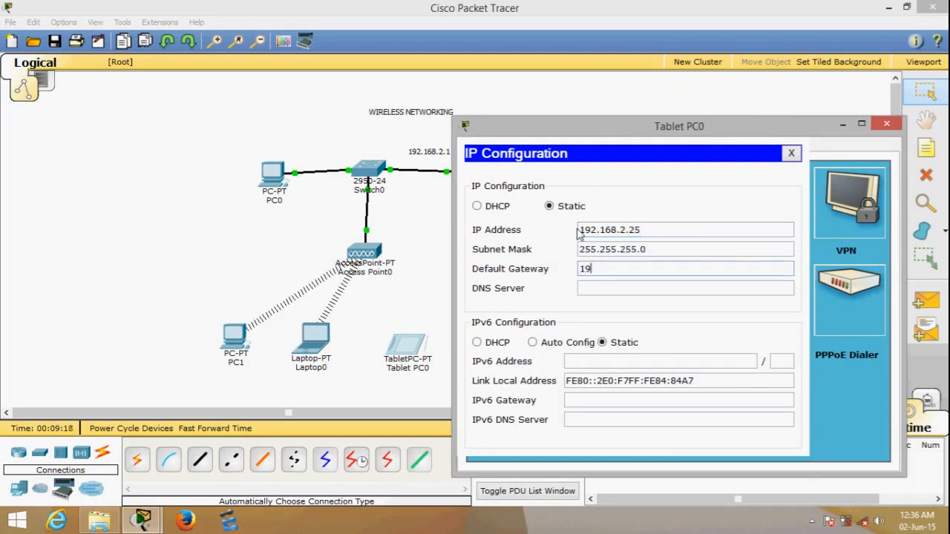
{"action": "type", "text": "2.168.2.1"}
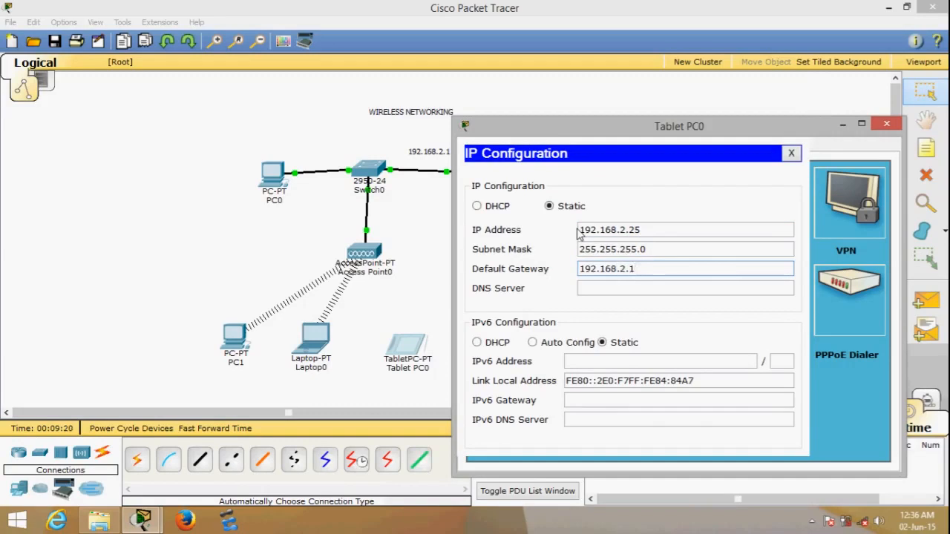
{"action": "left_click", "coordinate": [791, 152]}
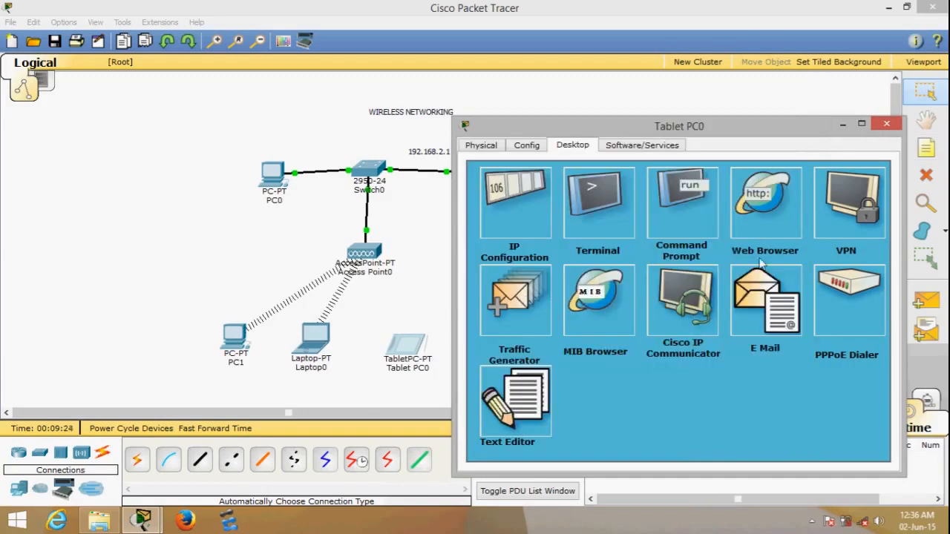
Step: Set the authentication of Tablet PC0's Wireless0 interface to WEP and maximize the device window
{"action": "left_click", "coordinate": [486, 147]}
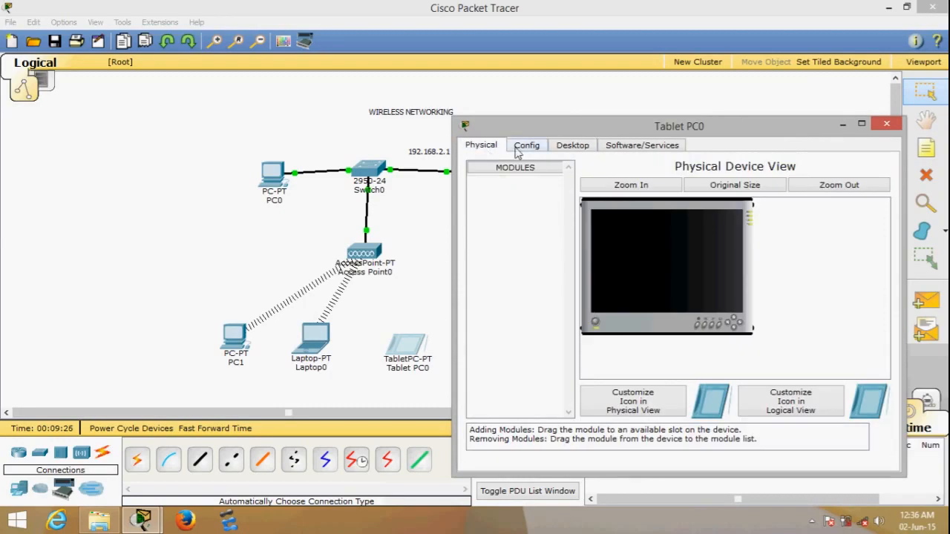
{"action": "left_click", "coordinate": [523, 148]}
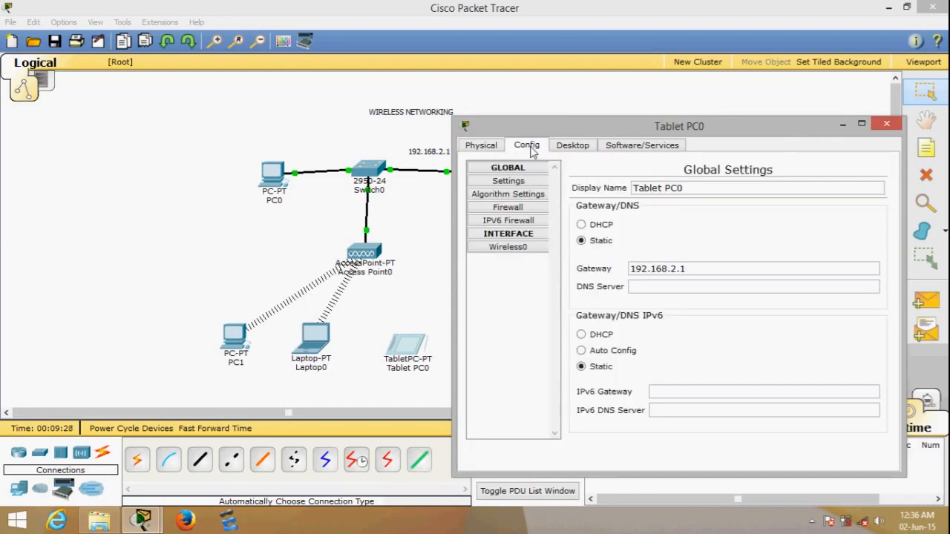
{"action": "left_click", "coordinate": [524, 247]}
{"action": "mouse_move", "coordinate": [894, 242]}
{"action": "left_mouse_down"}
{"action": "mouse_move", "coordinate": [898, 333]}
{"action": "mouse_move", "coordinate": [898, 250]}
{"action": "left_mouse_up"}
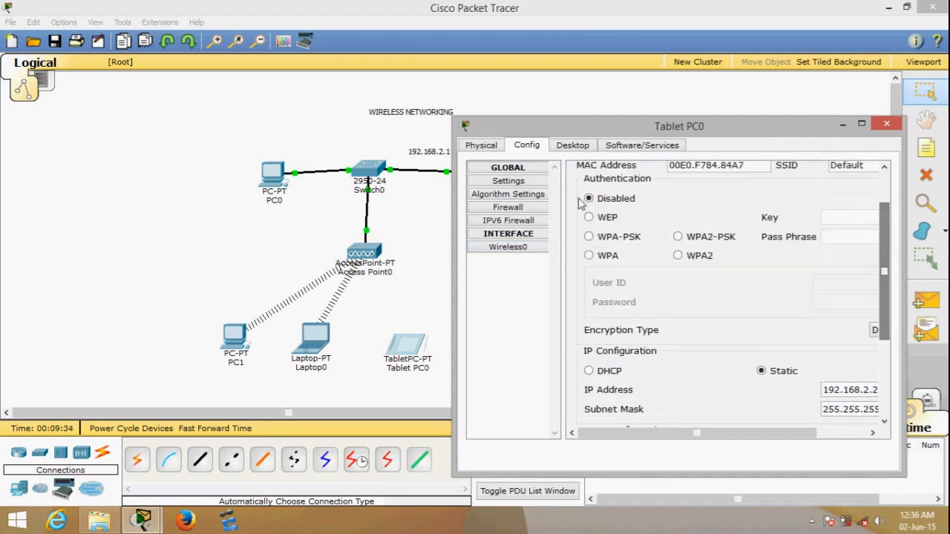
{"action": "left_click", "coordinate": [589, 218]}
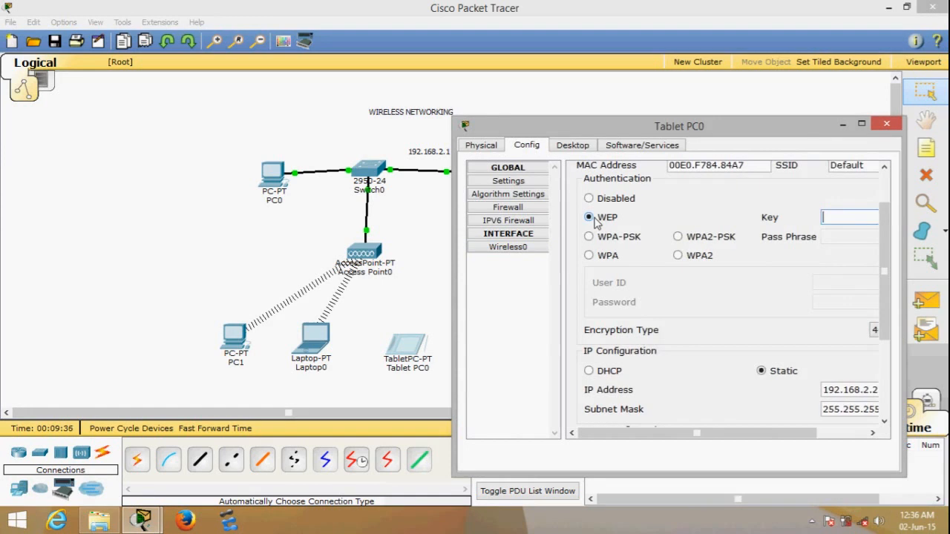
{"action": "scroll", "coordinate": [732, 224], "scroll_direction": "up", "scroll_amount": 2}
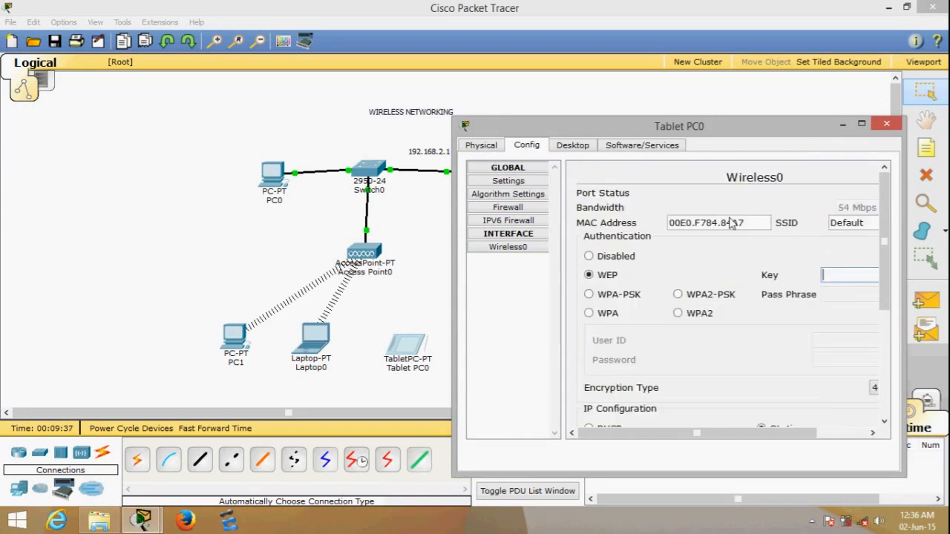
{"action": "left_click", "coordinate": [861, 123]}
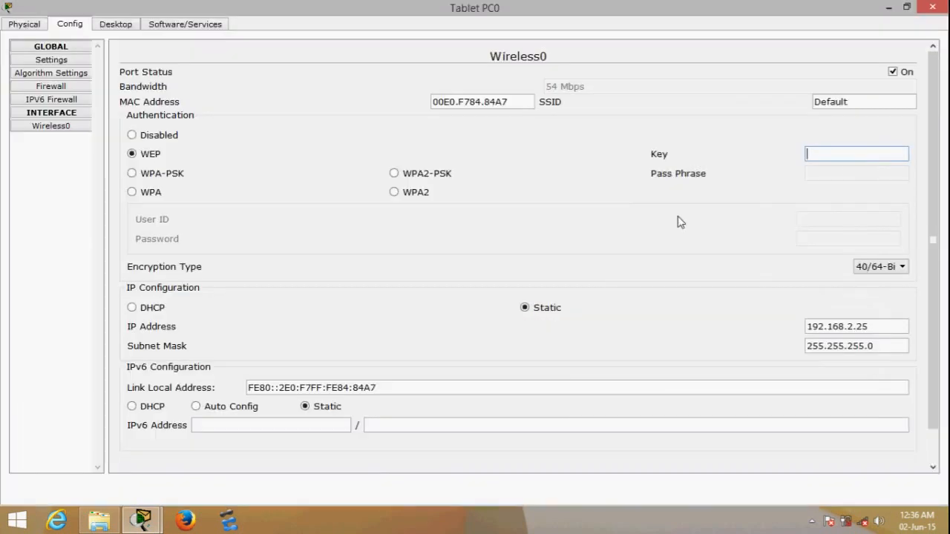
Step: Try to edit the SSID of Tablet PC0's Wireless0 interface with the WEP key left empty
{"action": "left_click", "coordinate": [71, 124]}
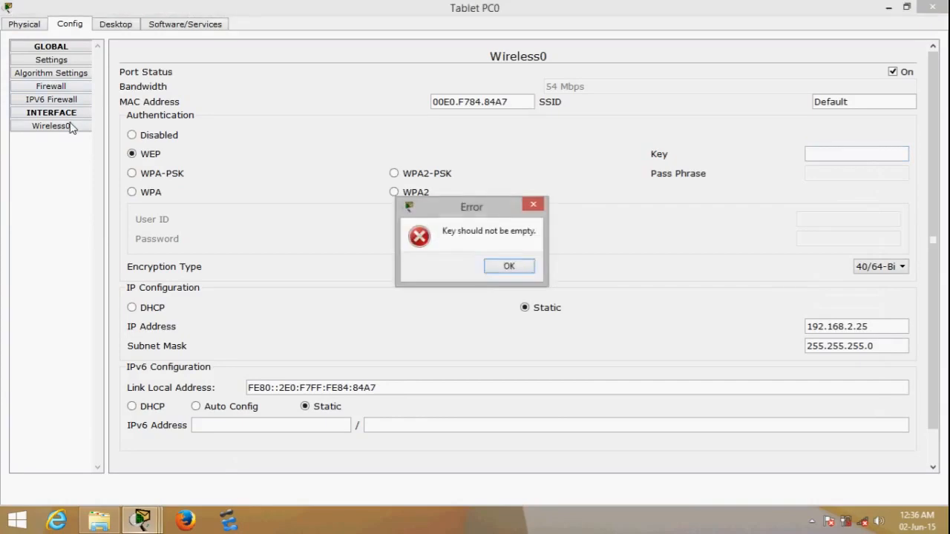
{"action": "left_click", "coordinate": [519, 268]}
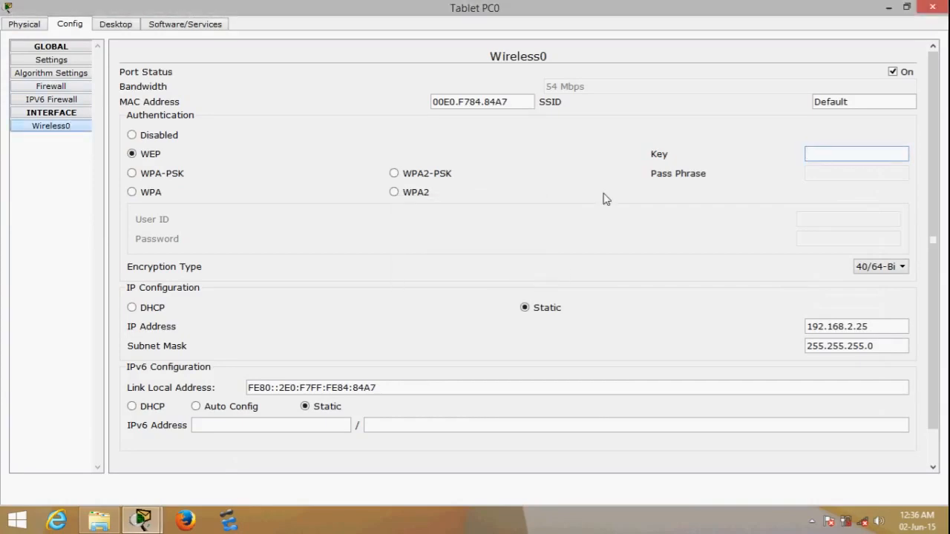
{"action": "left_click", "coordinate": [865, 102]}
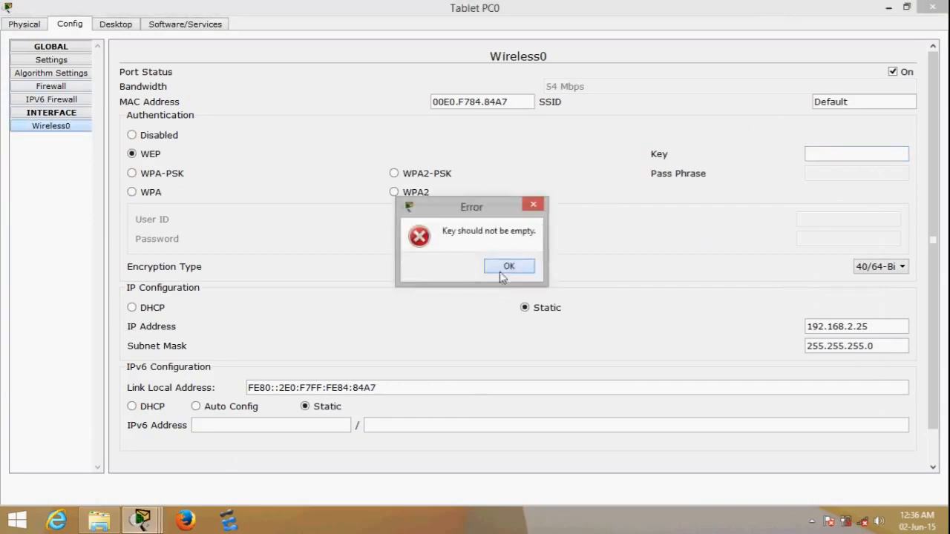
{"action": "left_click", "coordinate": [501, 271]}
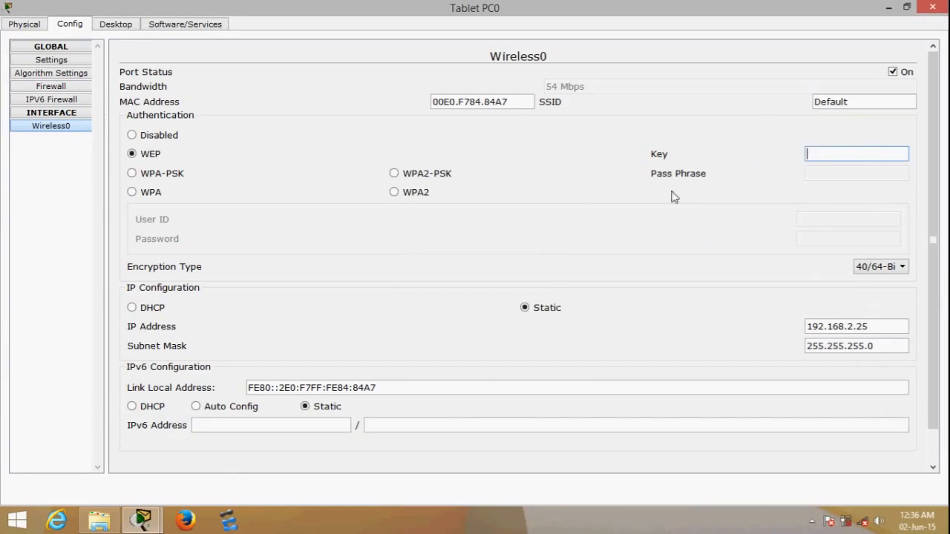
{"action": "left_click", "coordinate": [119, 25]}
{"action": "left_click", "coordinate": [500, 265]}
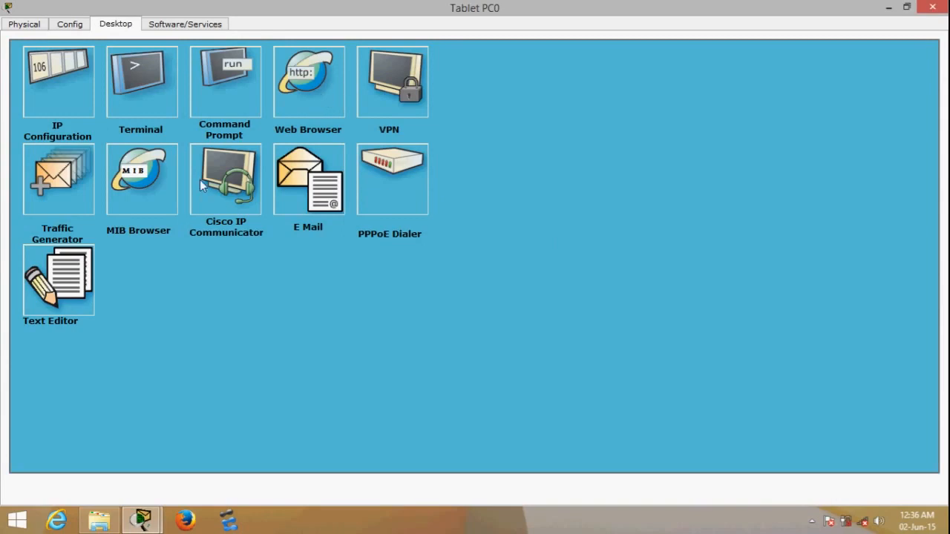
{"action": "left_click", "coordinate": [160, 25]}
{"action": "left_click", "coordinate": [37, 26]}
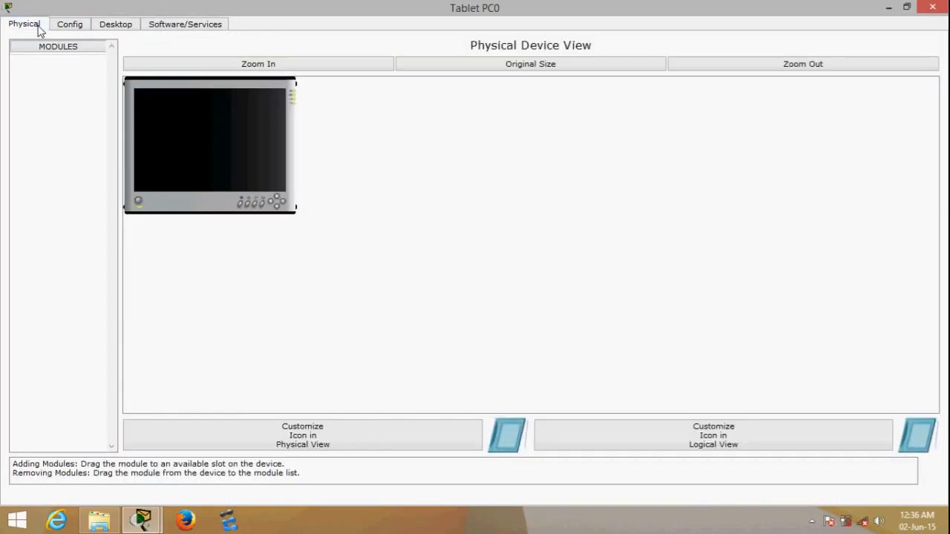
{"action": "left_click", "coordinate": [67, 29]}
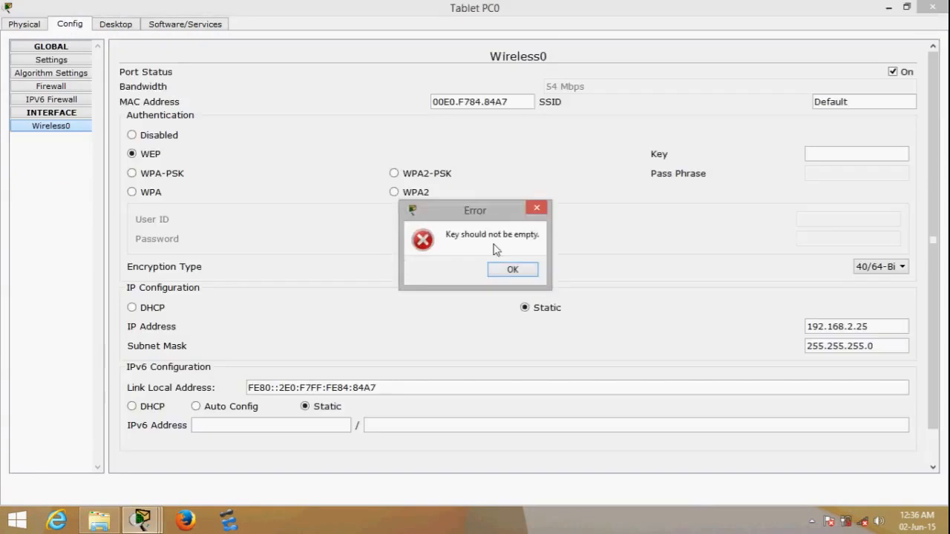
{"action": "left_click", "coordinate": [512, 268]}
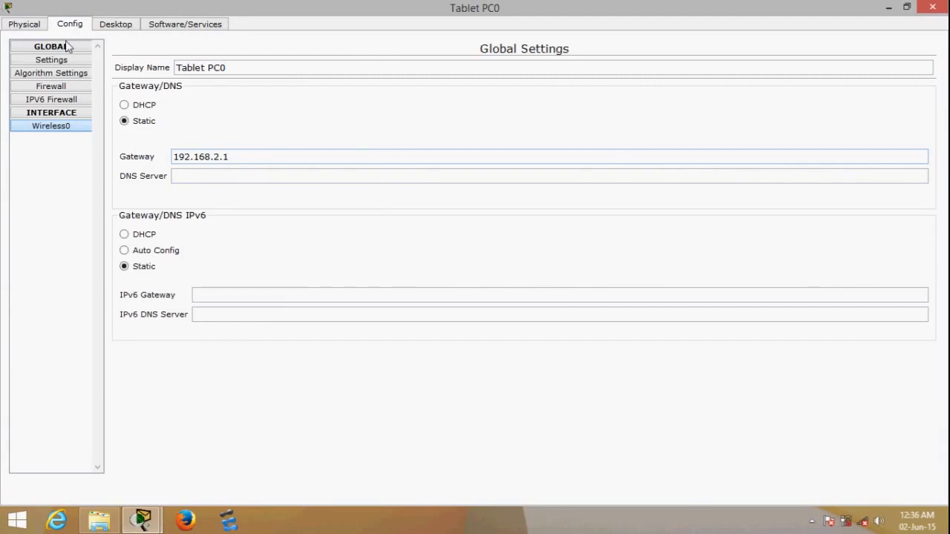
{"action": "left_click", "coordinate": [28, 27]}
{"action": "left_click", "coordinate": [82, 27]}
{"action": "left_click", "coordinate": [111, 26]}
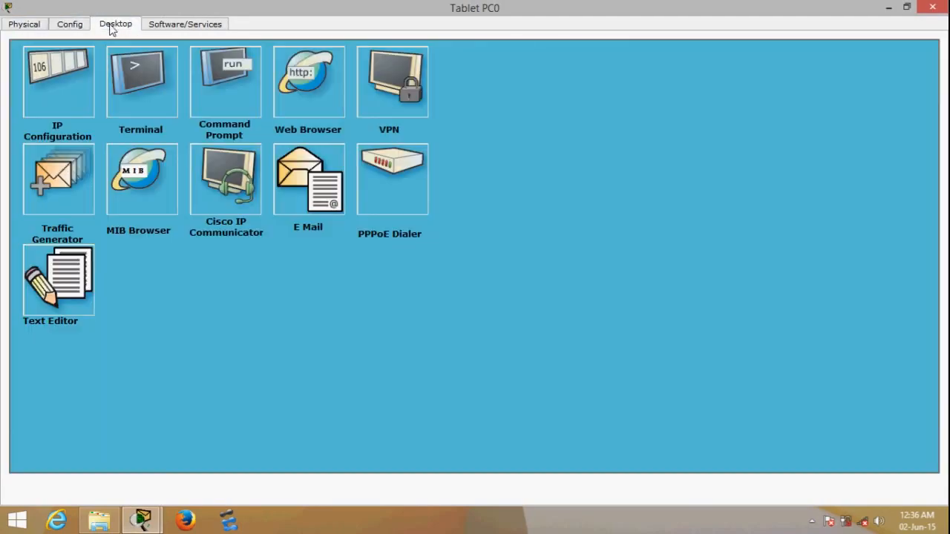
{"action": "left_click", "coordinate": [70, 25]}
{"action": "left_click", "coordinate": [35, 25]}
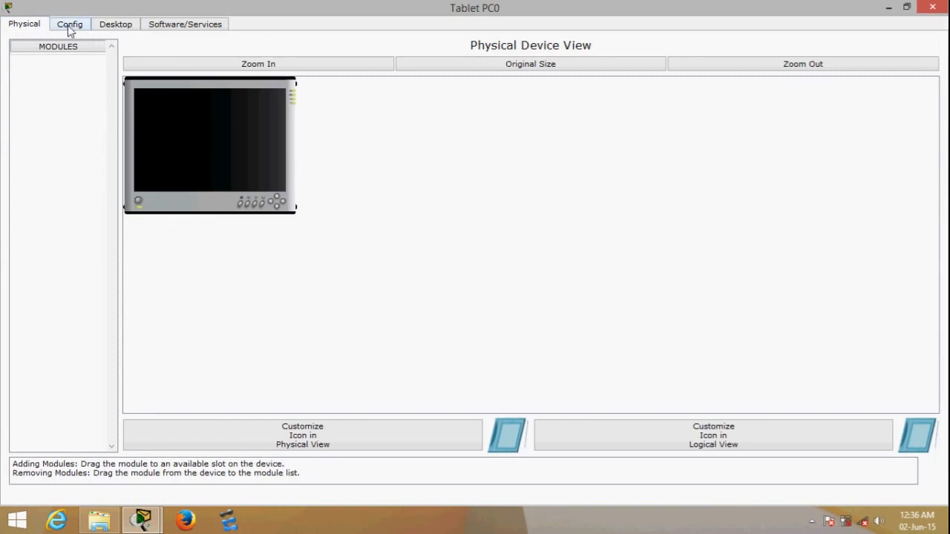
Step: Set the authentication of Tablet PC0's Wireless0 interface to WEP and enter the WEP key
{"action": "left_click", "coordinate": [70, 25]}
{"action": "left_click", "coordinate": [78, 131]}
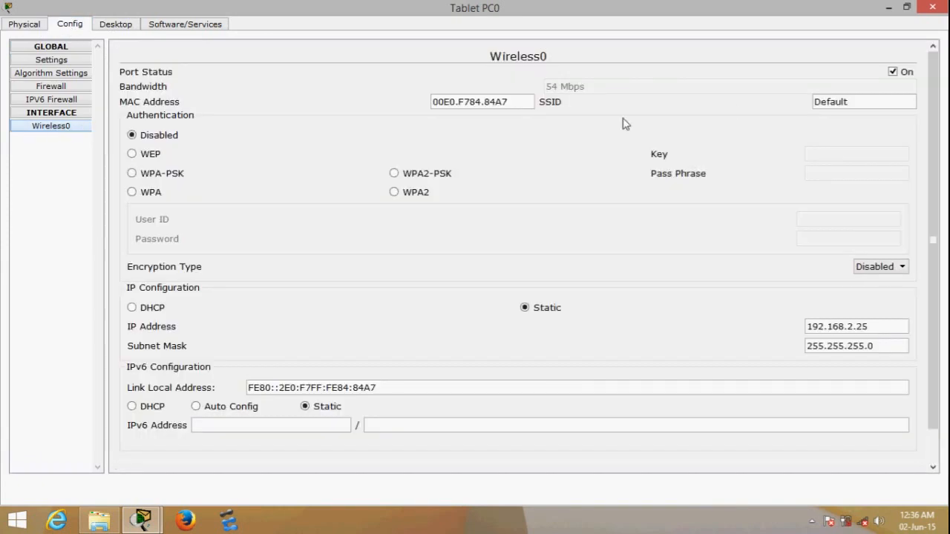
{"action": "left_click", "coordinate": [155, 156]}
{"action": "left_click", "coordinate": [856, 155]}
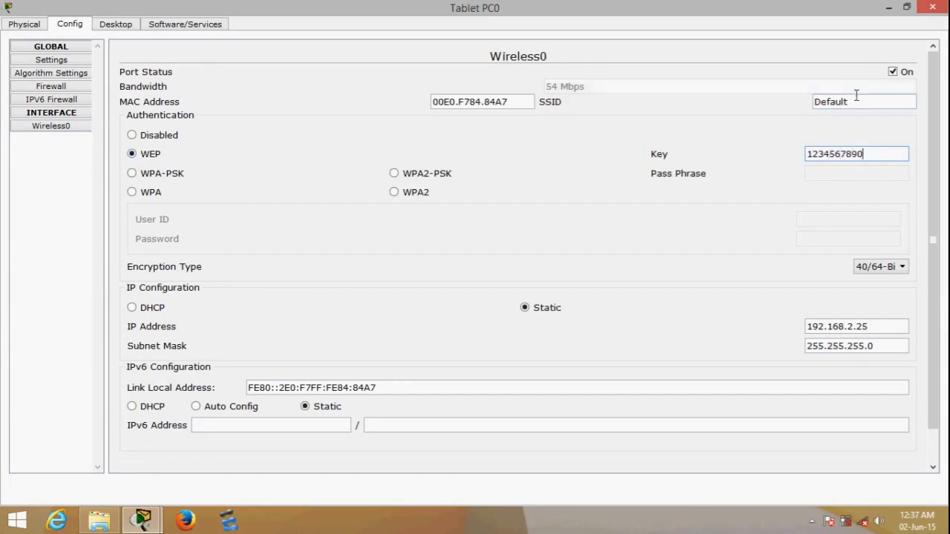
Step: Set the SSID of Tablet PC0's Wireless0 interface to geekingisFun and close the device window
{"action": "left_click_drag", "start_coordinate": [856, 97], "coordinate": [759, 102]}
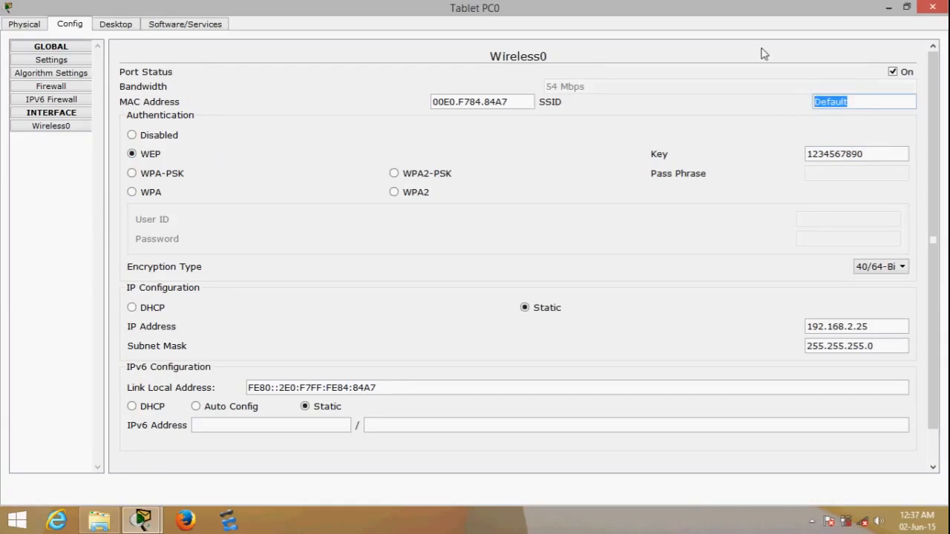
{"action": "type", "text": "geekingisFun"}
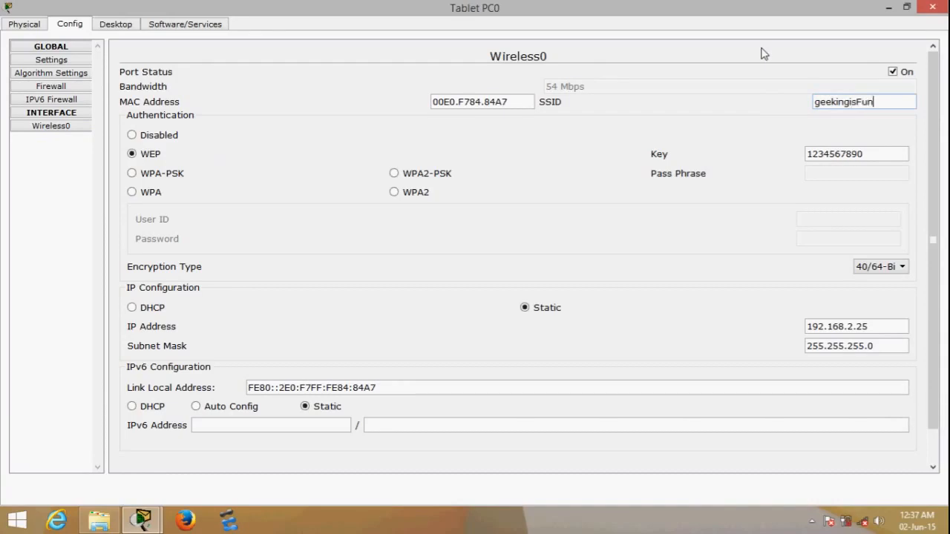
{"action": "scroll", "coordinate": [785, 185], "scroll_direction": "down", "scroll_amount": 1}
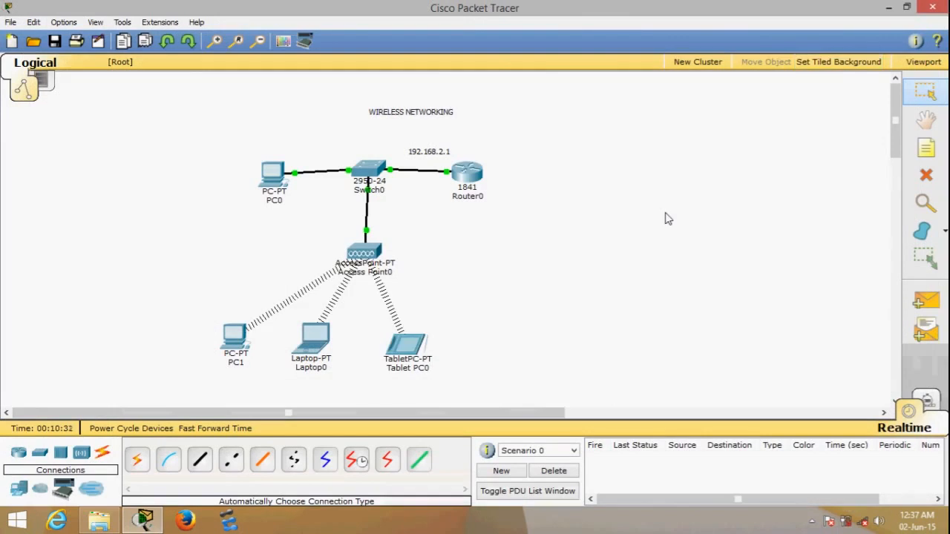
Step: Test connectivity by sending simple PDUs from Tablet PC0 to Router0 and from Router0 to Laptop0
{"action": "left_click", "coordinate": [925, 300]}
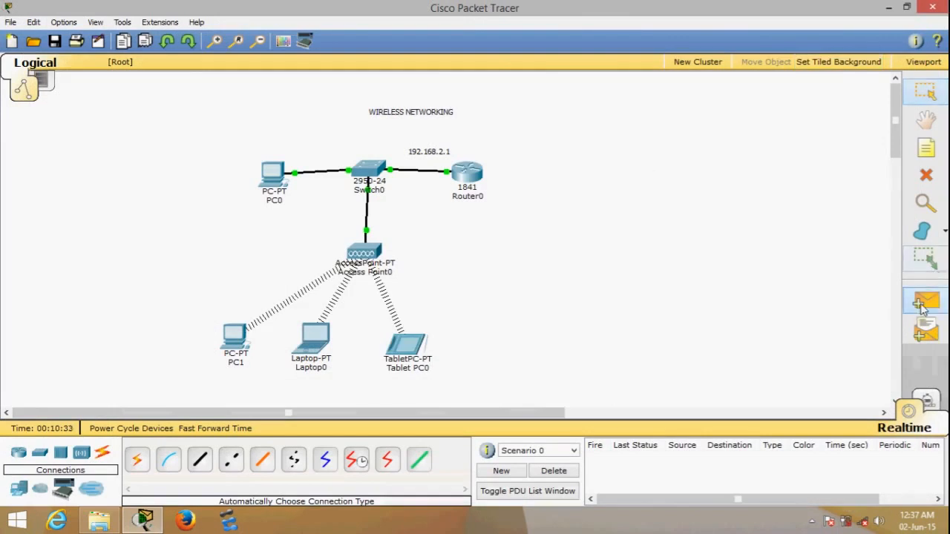
{"action": "left_click", "coordinate": [416, 355]}
{"action": "left_click", "coordinate": [469, 180]}
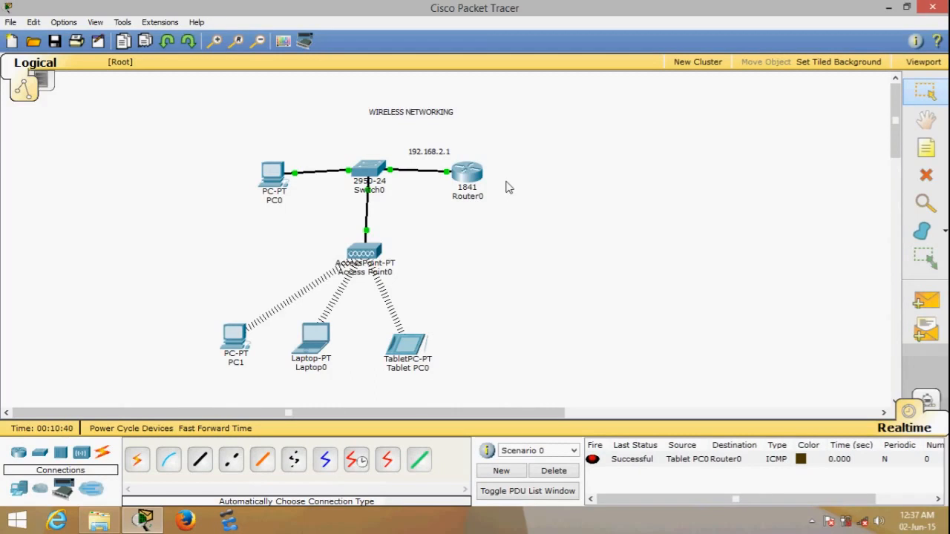
{"action": "left_click", "coordinate": [925, 301]}
{"action": "left_click", "coordinate": [469, 177]}
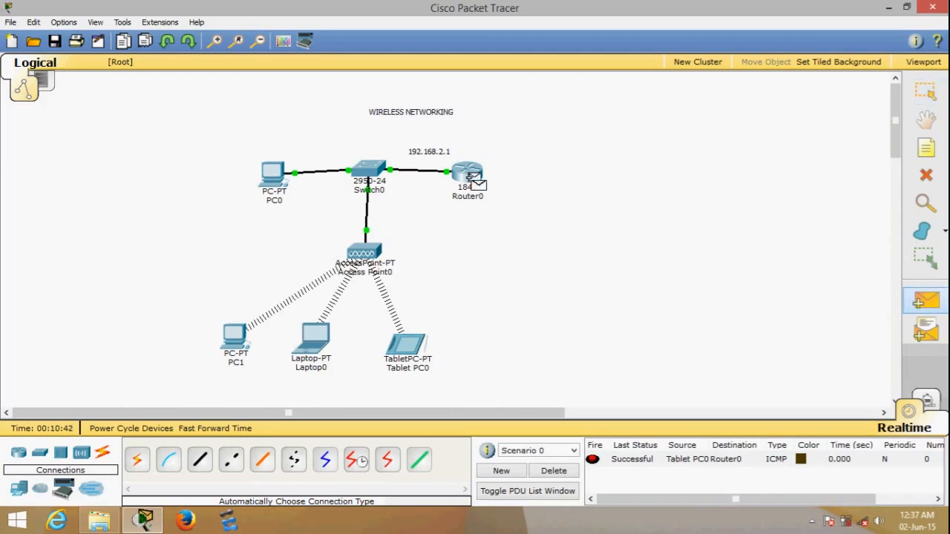
{"action": "left_click", "coordinate": [327, 350]}
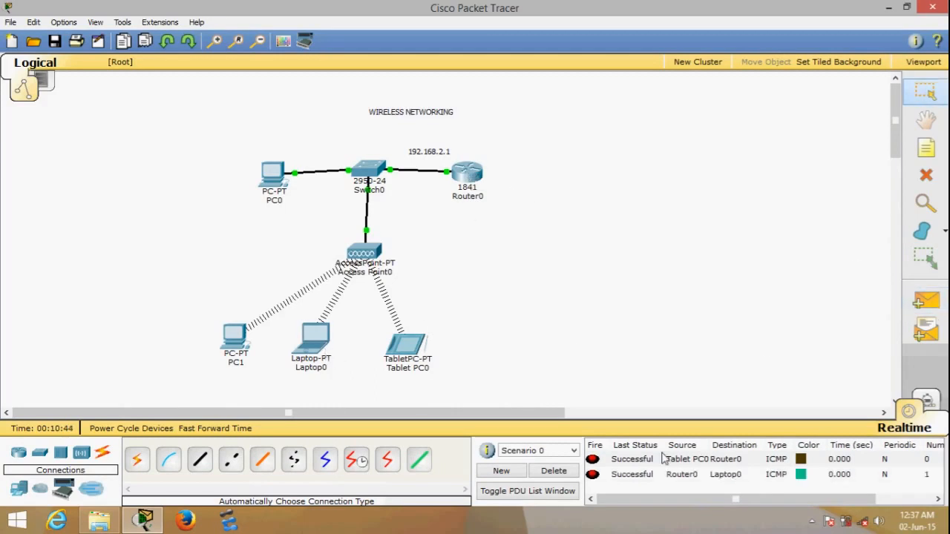
Step: Delete Scenario 0's existing PDUs and send a simple PDU from Tablet PC0 to PC0
{"action": "left_click", "coordinate": [563, 469]}
{"action": "left_click", "coordinate": [926, 301]}
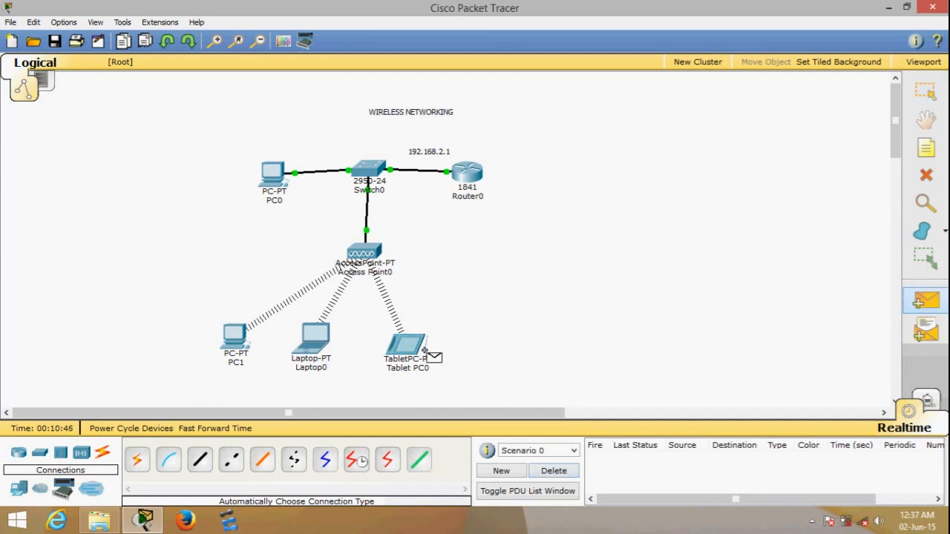
{"action": "left_click", "coordinate": [414, 346]}
{"action": "left_click", "coordinate": [274, 177]}
Step: Send a simple PDU from PC1 to Router0 to test their connectivity
{"action": "left_click", "coordinate": [925, 301]}
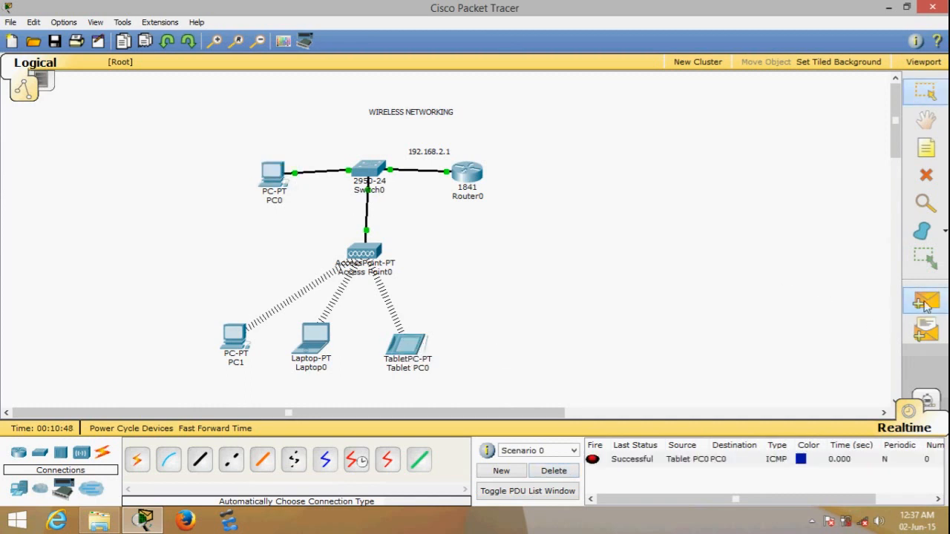
{"action": "left_click", "coordinate": [236, 337]}
{"action": "left_click", "coordinate": [467, 175]}
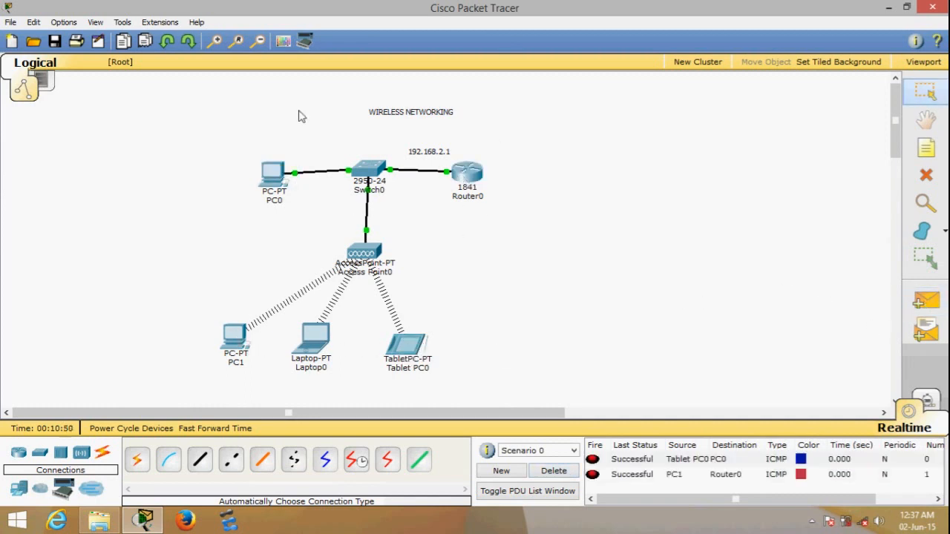